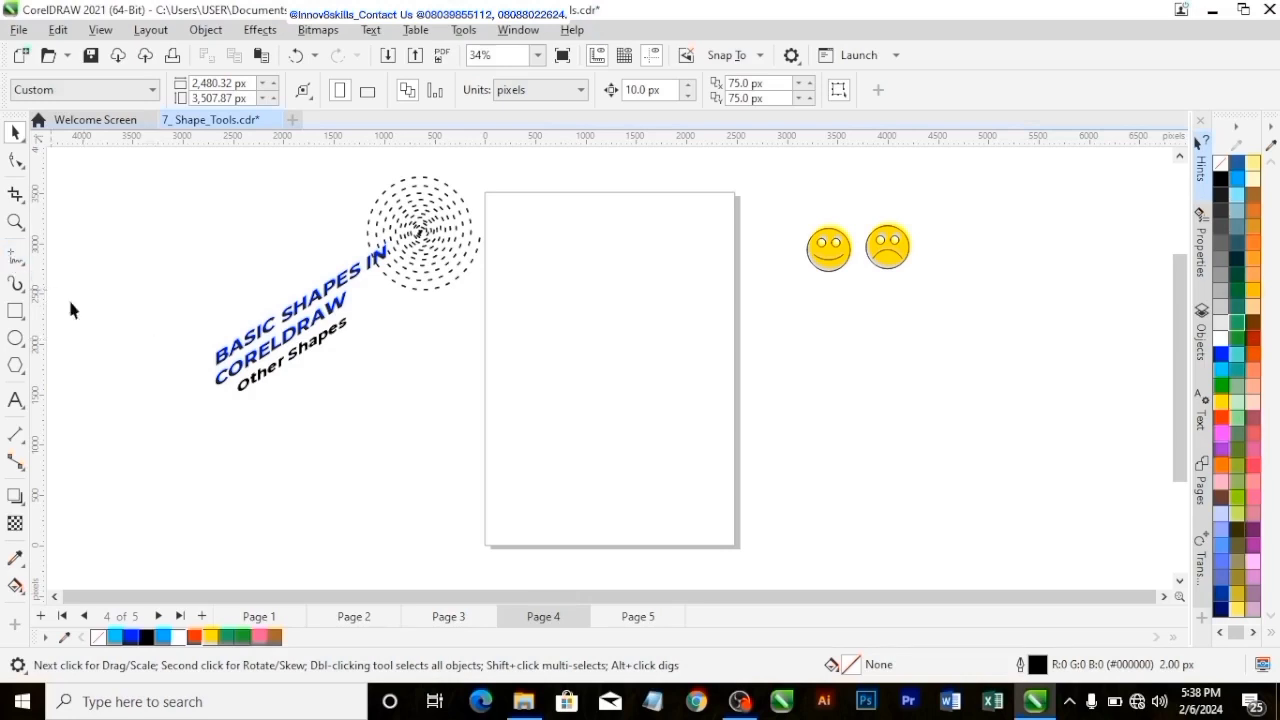
Go to Page 1 and detach the rectangle tools as a floating toolbox on the canvas.
left_click(258, 617)
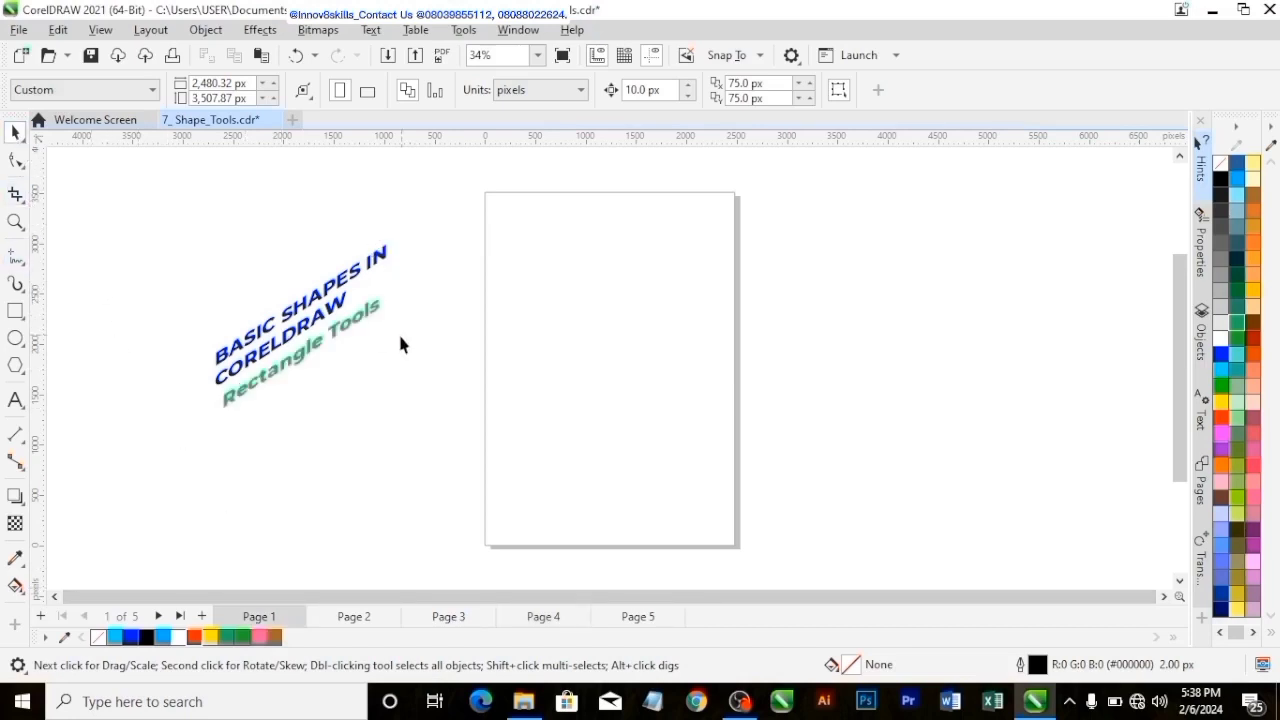
left_click(24, 322)
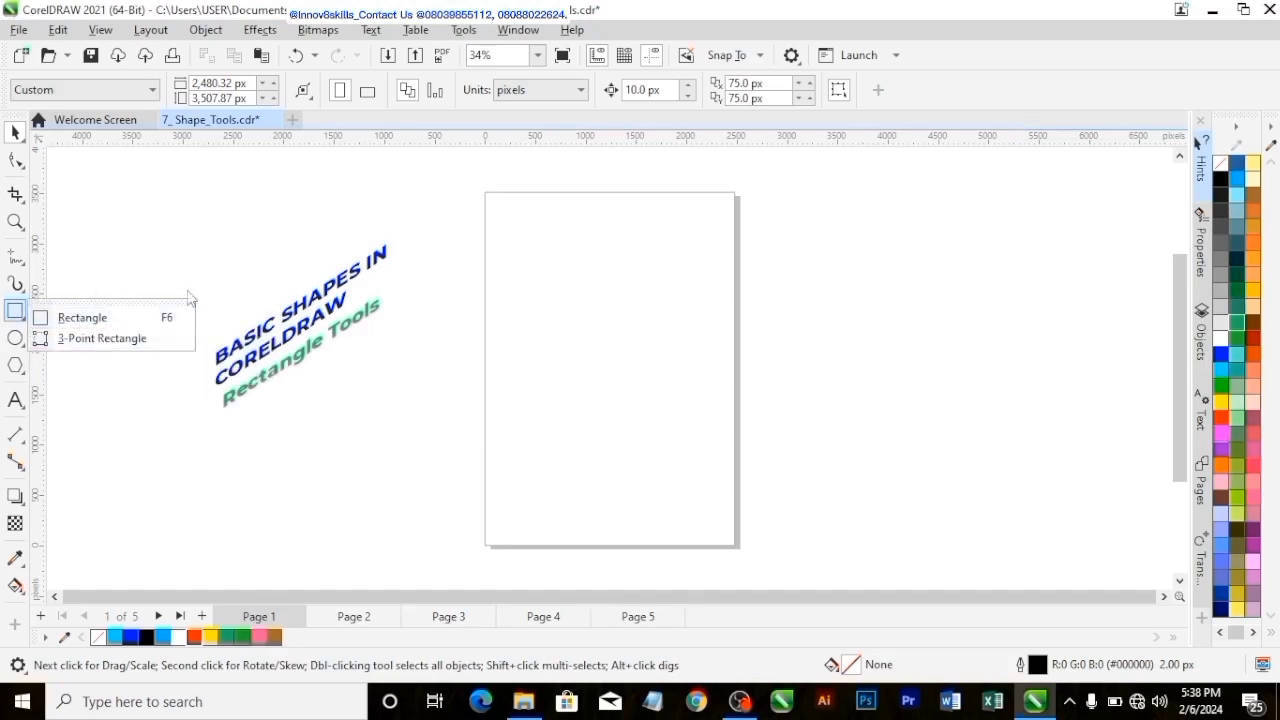
left_click_drag(190, 297, 190, 297)
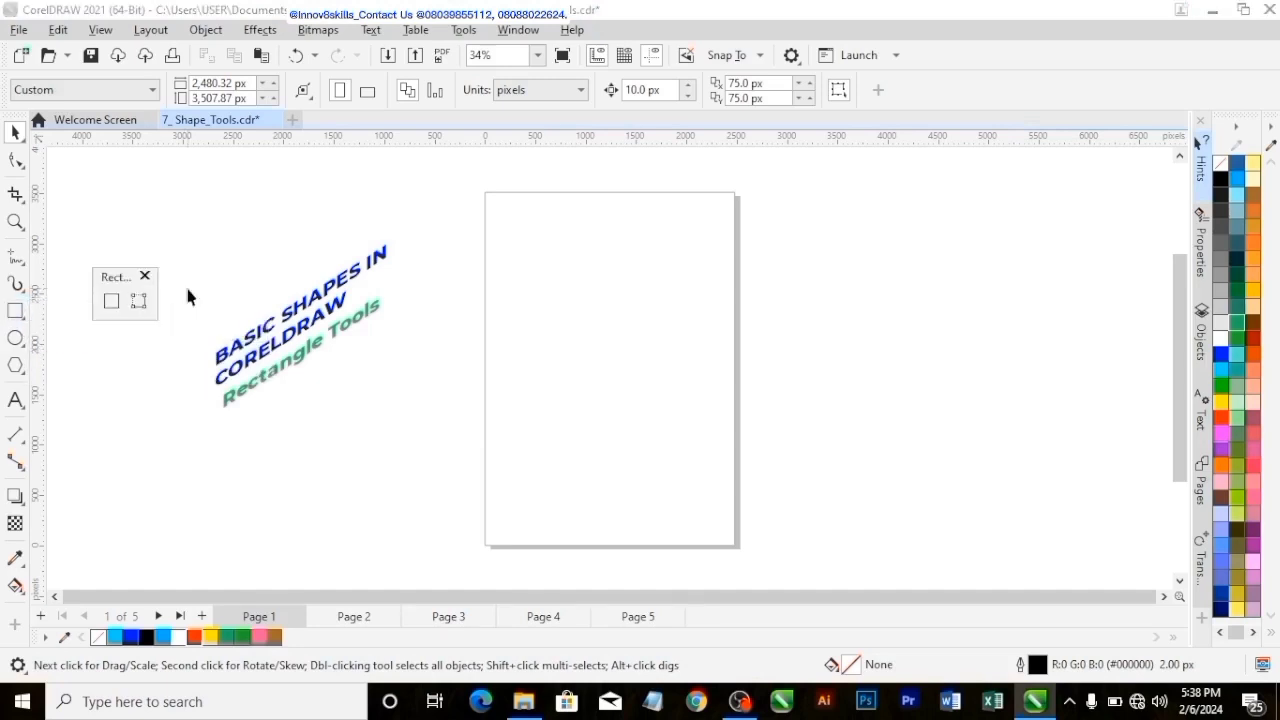
Draw a rectangle about 1,350 px wide and 726 px high in the upper half of the page.
left_click(111, 301)
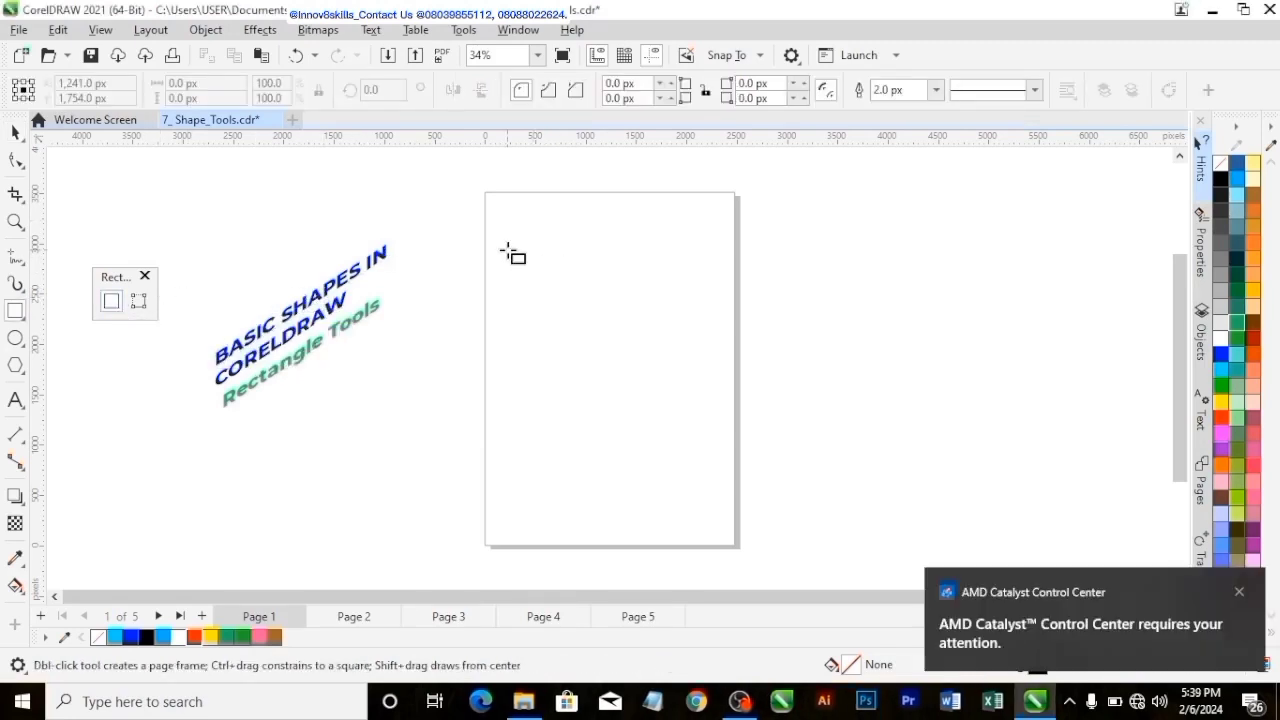
left_click_drag(507, 251, 643, 323)
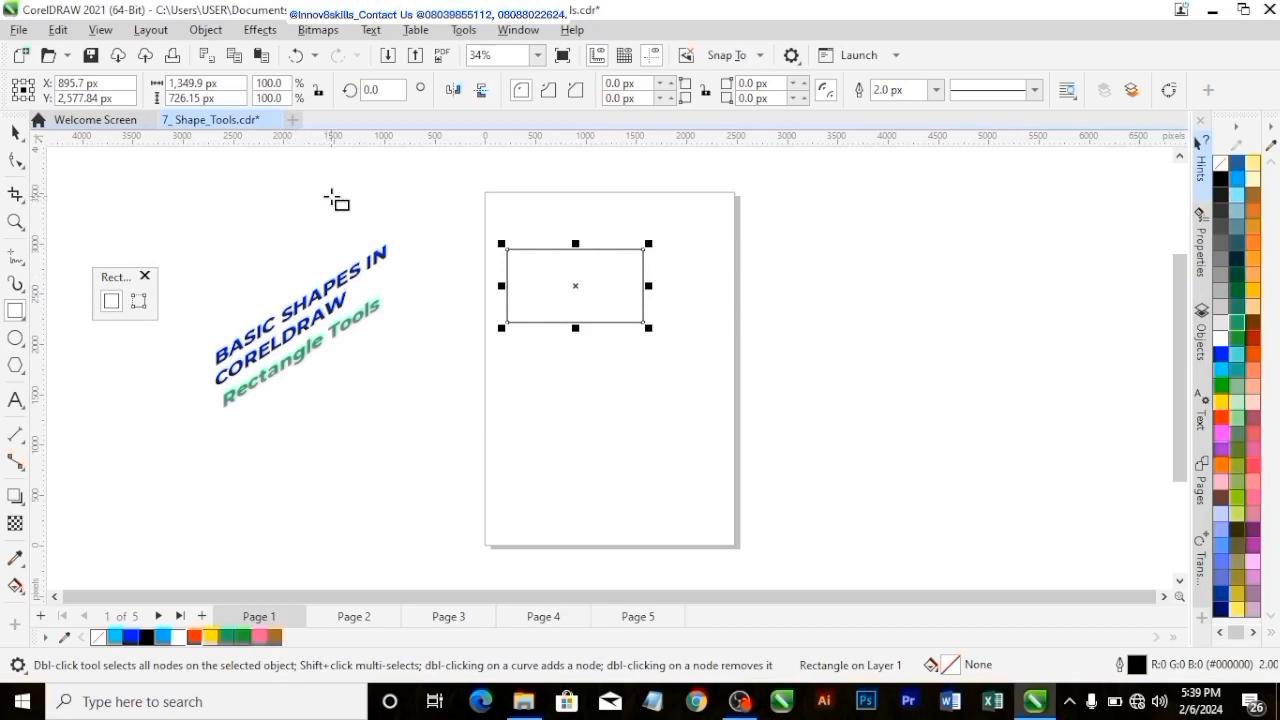
left_click(15, 132)
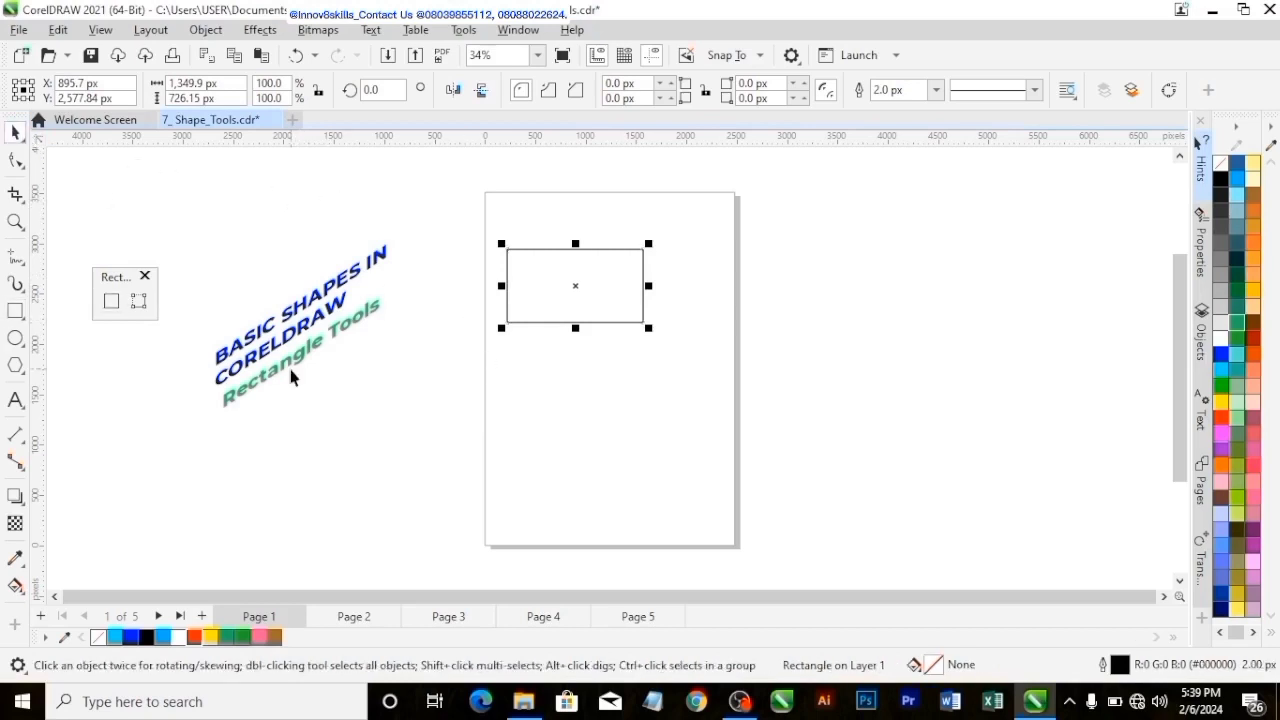
Draw a square about 1,182 px on each side below the rectangle.
left_click(541, 373)
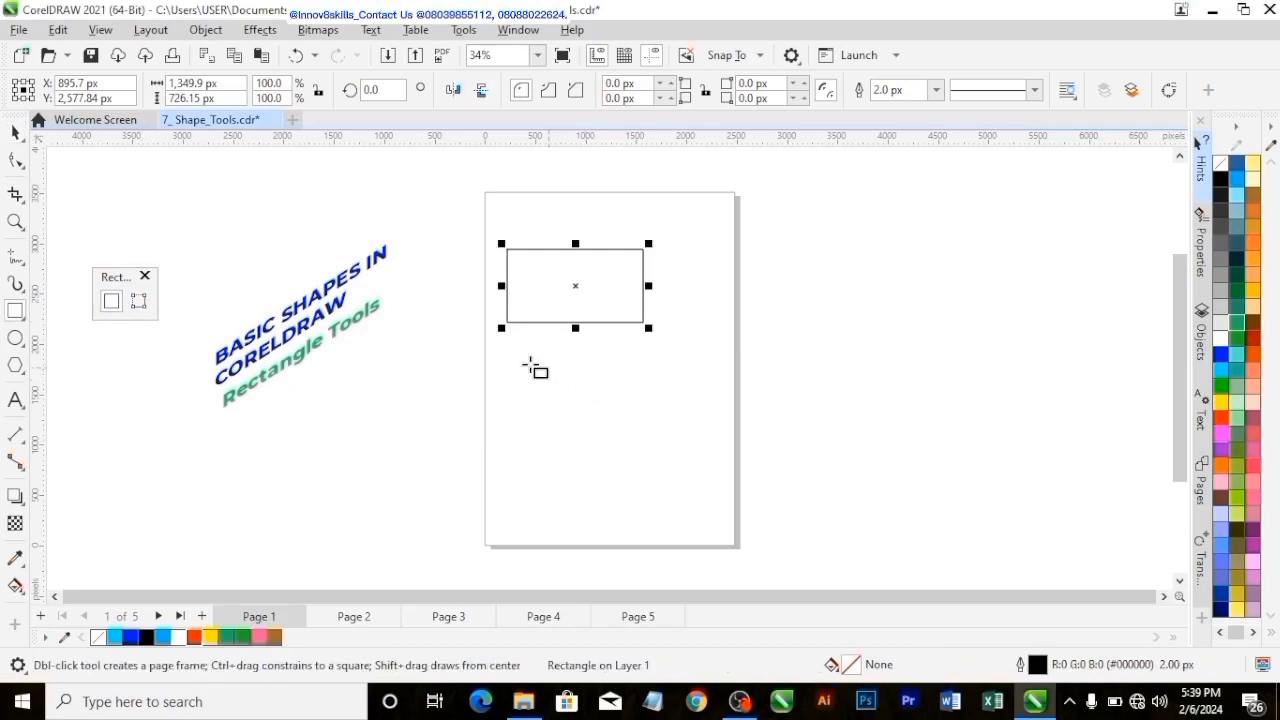
left_click(522, 361)
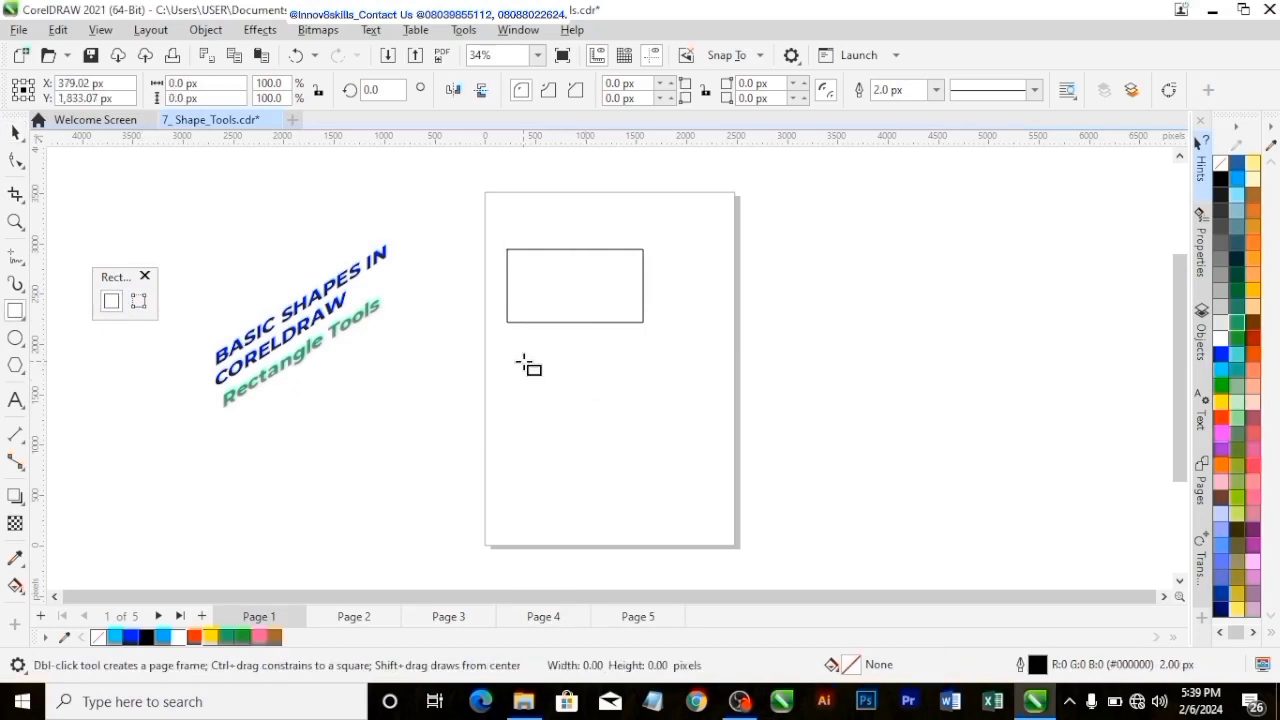
left_click_drag(522, 361, 642, 423)
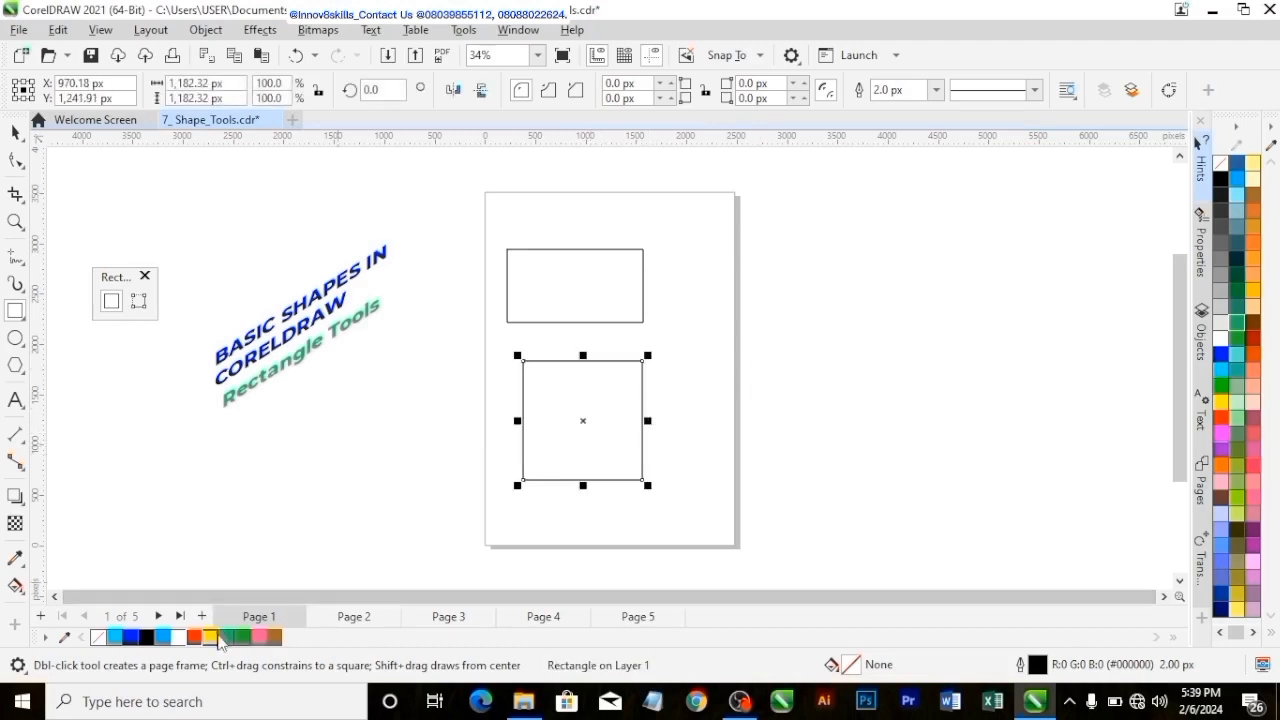
Fill the square with turquoise (#66FFCC) and remove its outline.
left_click(1238, 354)
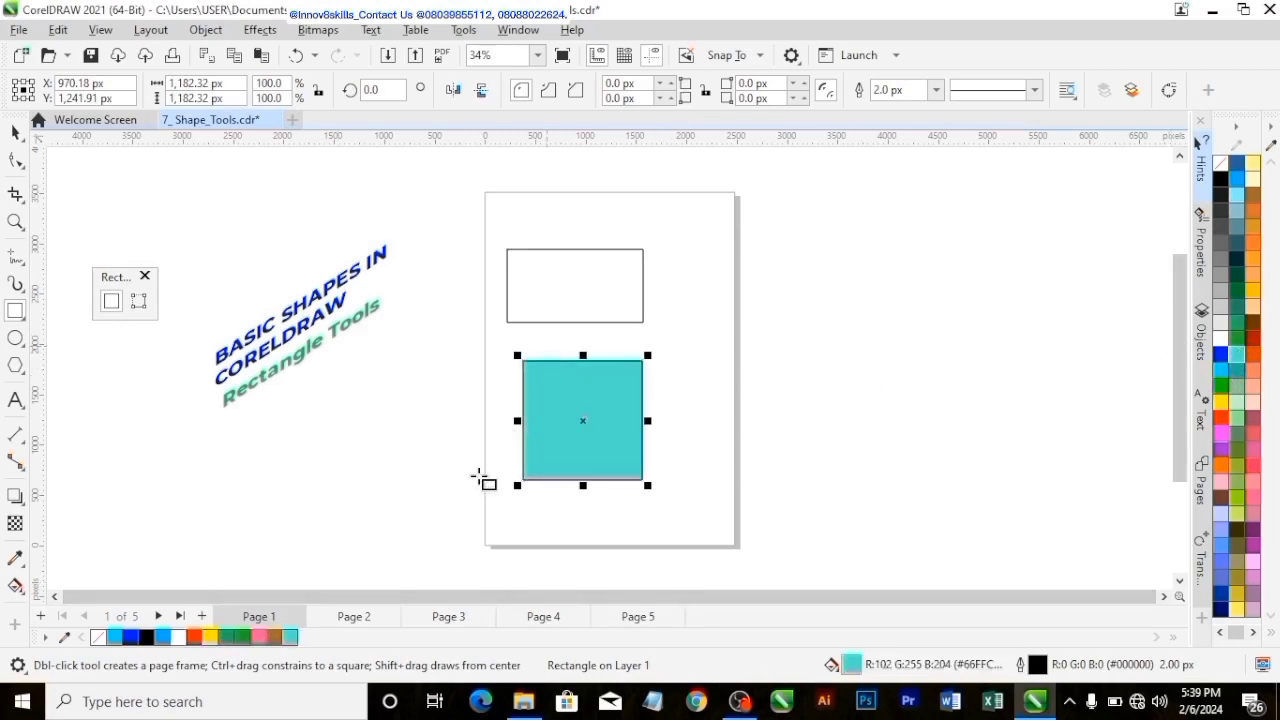
right_click(1225, 175)
left_click(1140, 177)
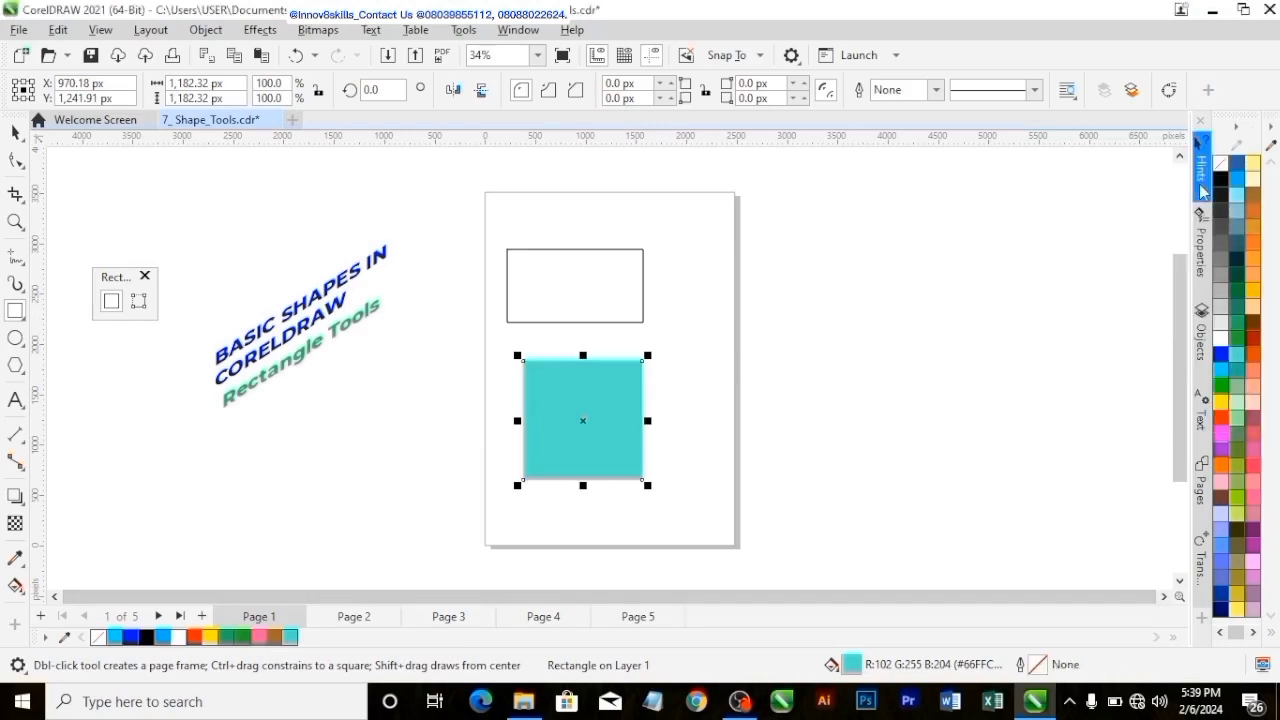
left_click(15, 132)
left_click(425, 253)
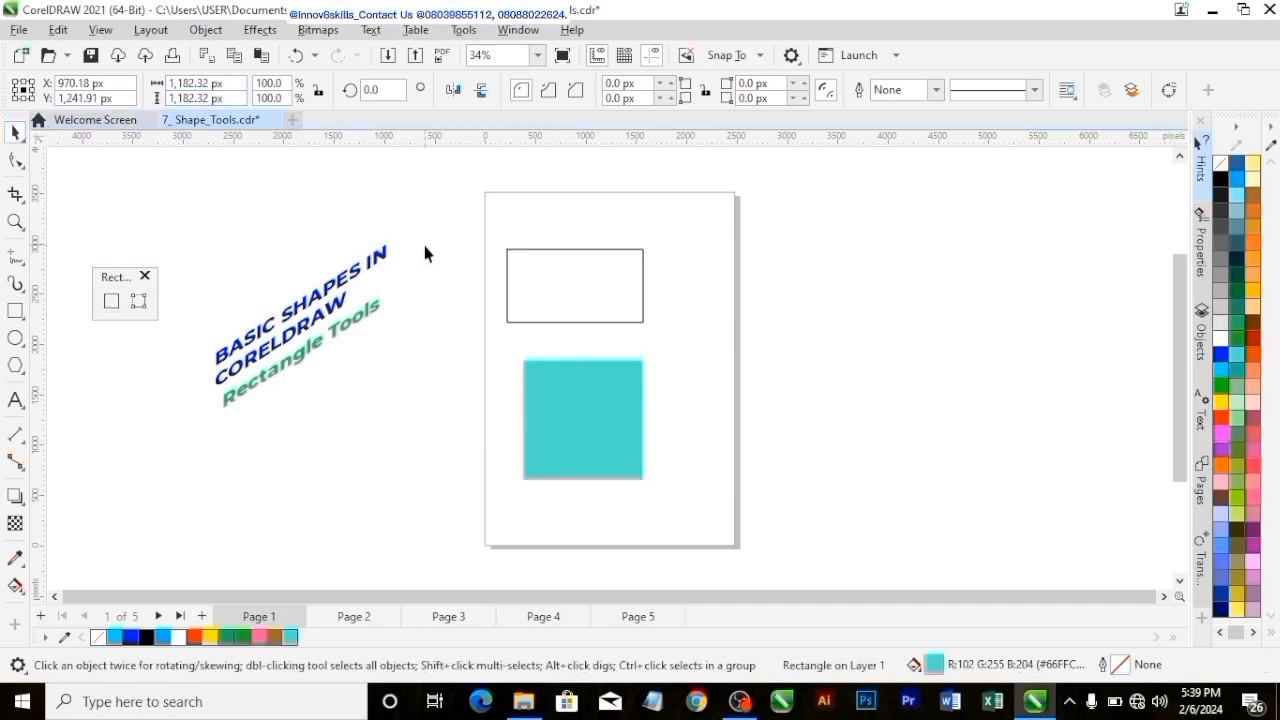
Set the X position of the rectangle above the turquoise square to 1000 px.
left_click(591, 391)
left_click(607, 314)
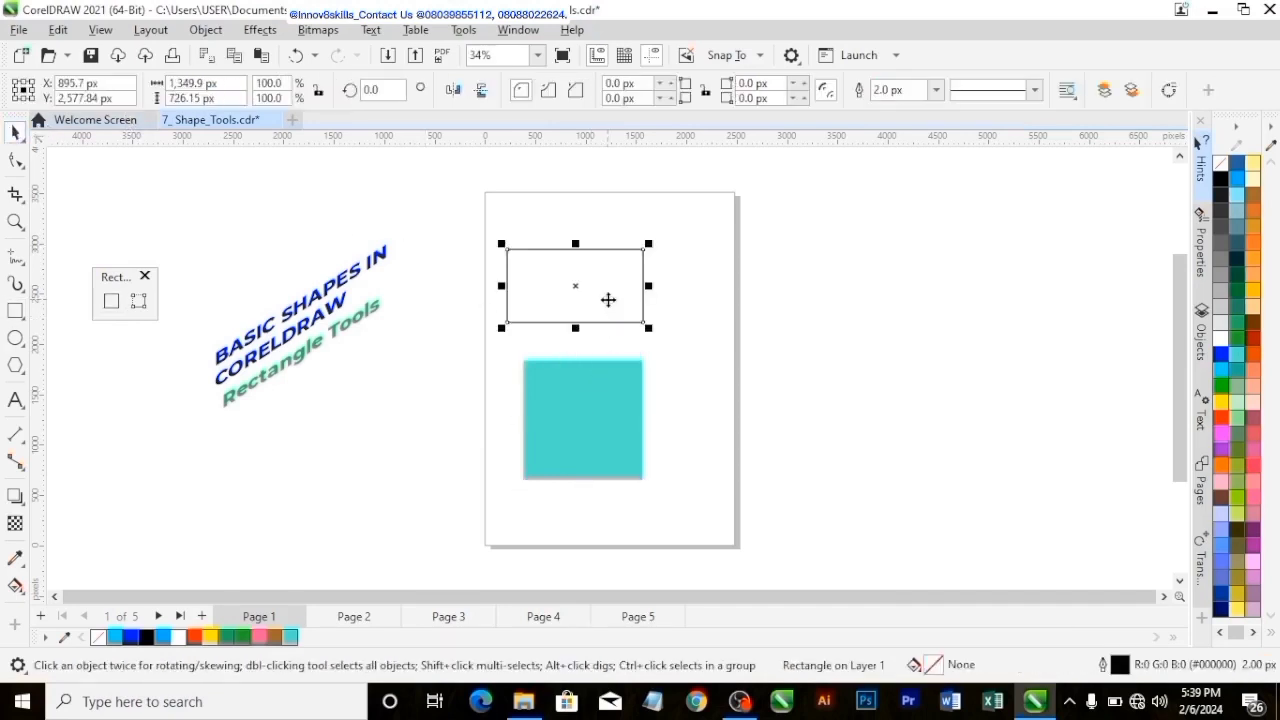
scroll(633, 271, "up", 1)
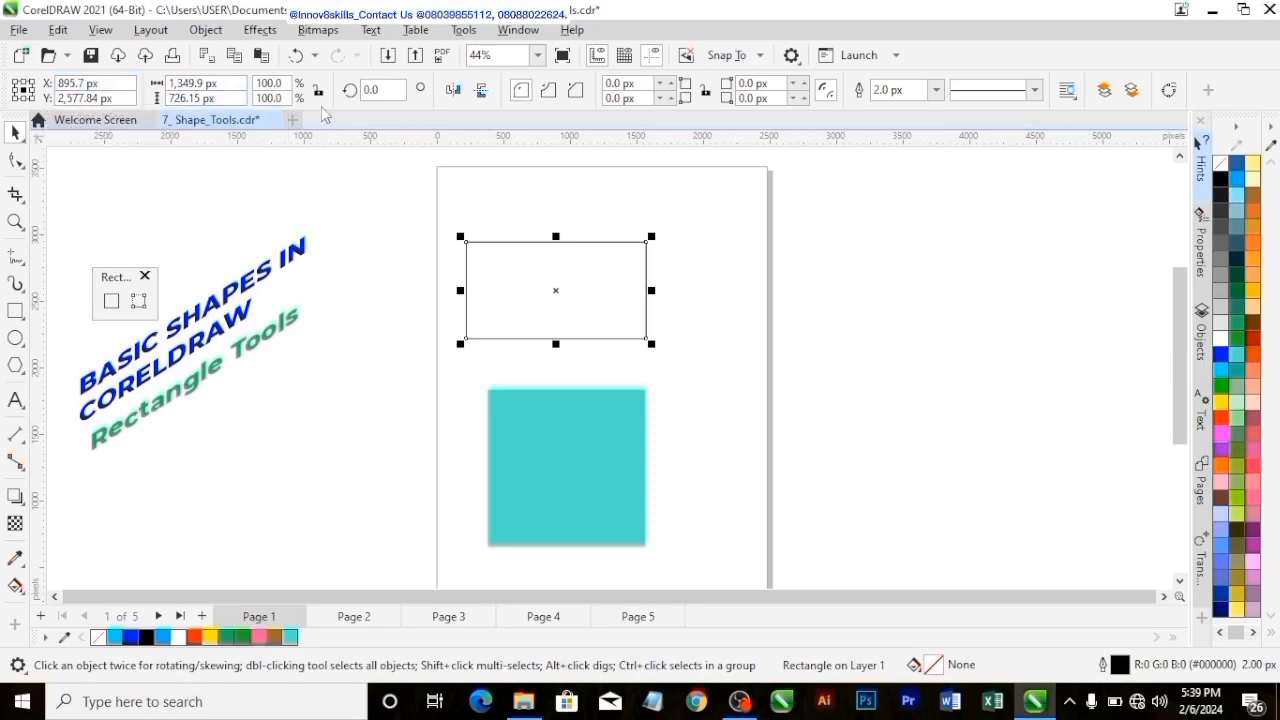
left_click(131, 86)
left_click_drag(131, 86, 36, 89)
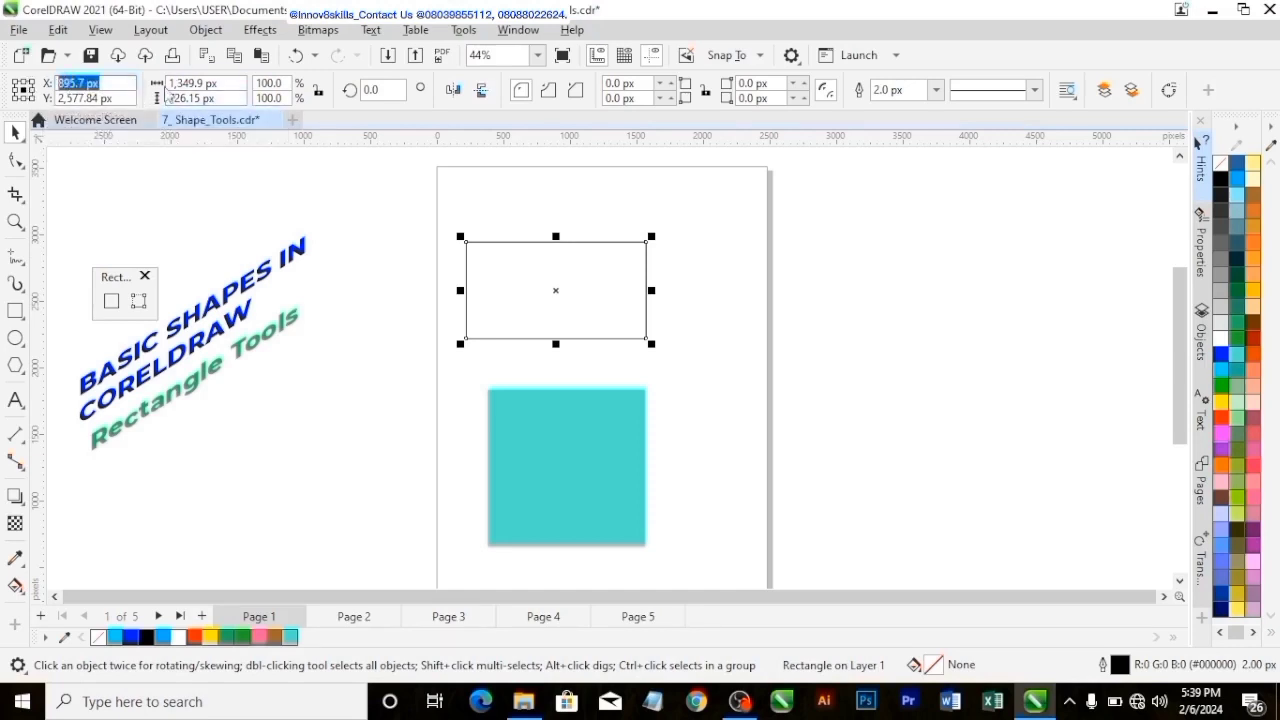
type("100")
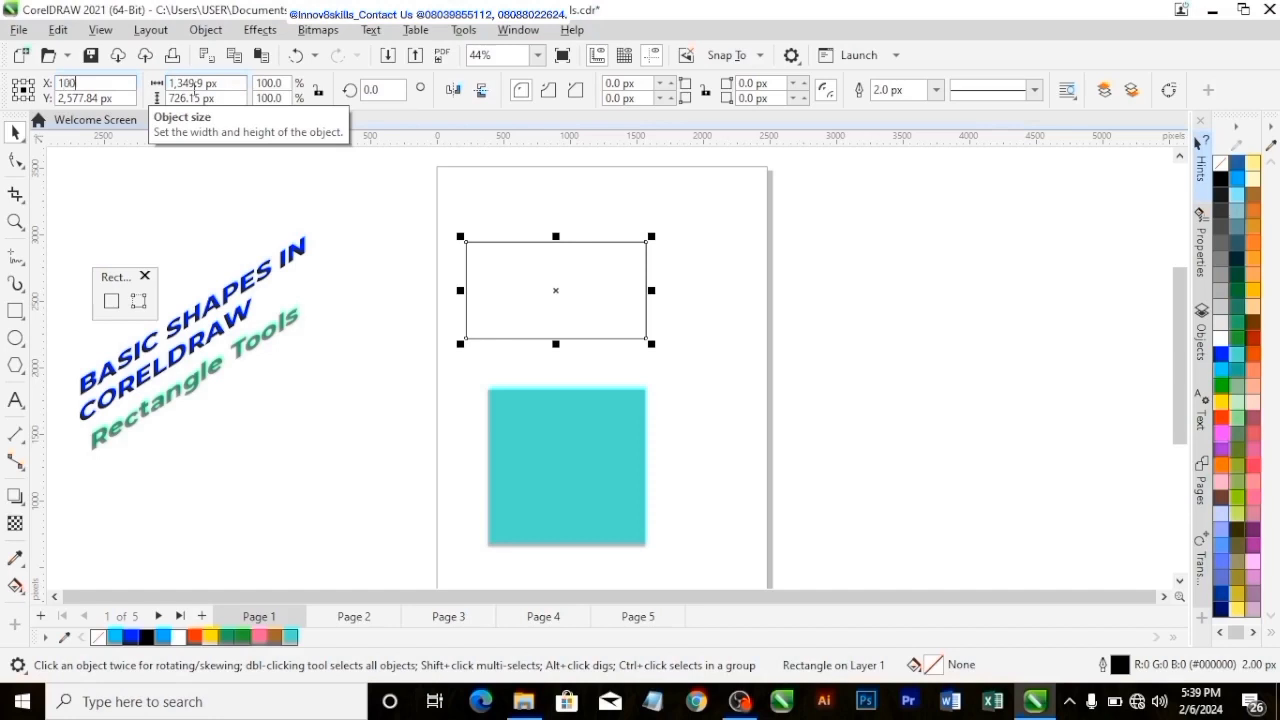
type("0")
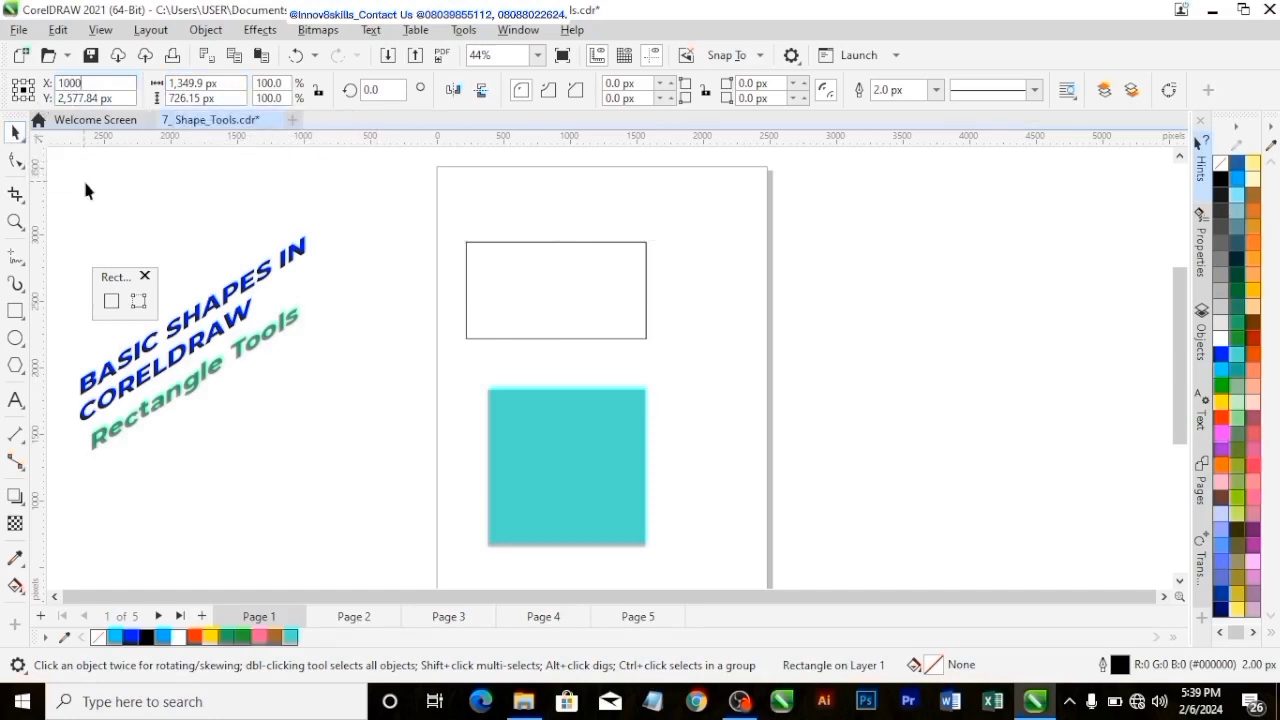
left_click(85, 190)
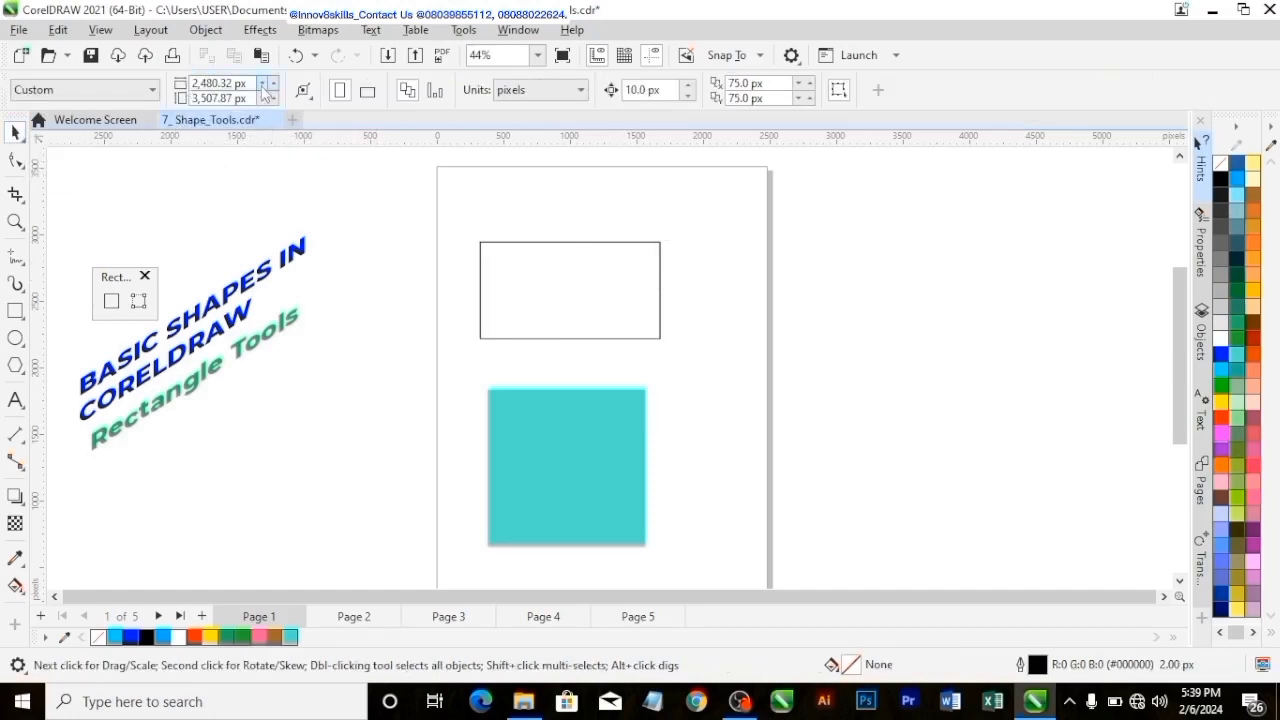
Set the unfilled rectangle's X position to 2000 px and move it back onto the page, to about X 1,325, Y 2,717 px.
left_click(546, 338)
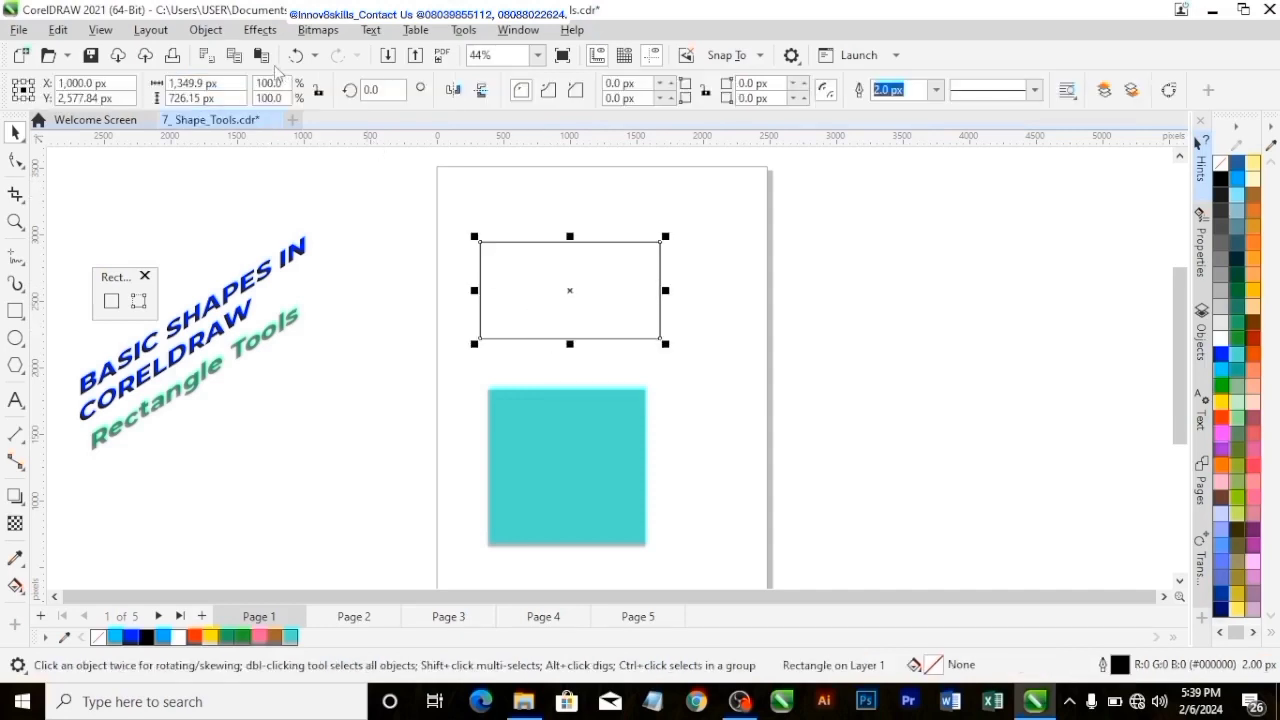
left_click_drag(110, 85, 55, 88)
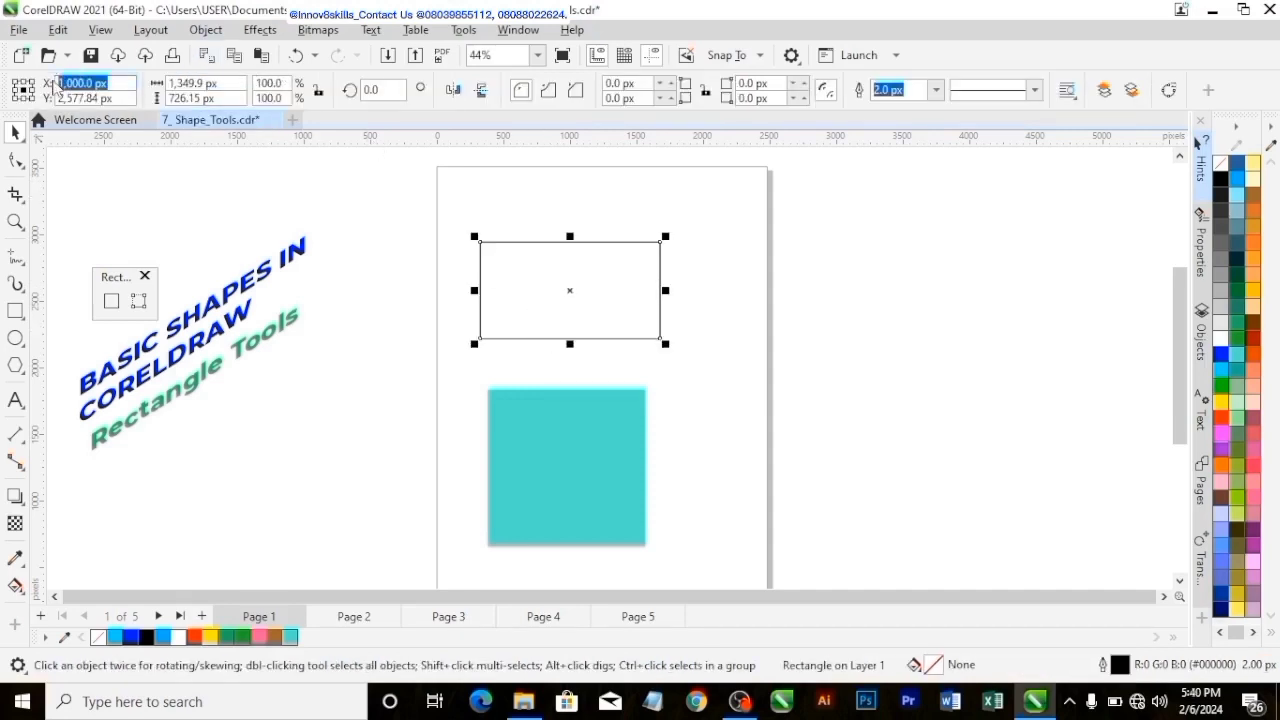
type("20")
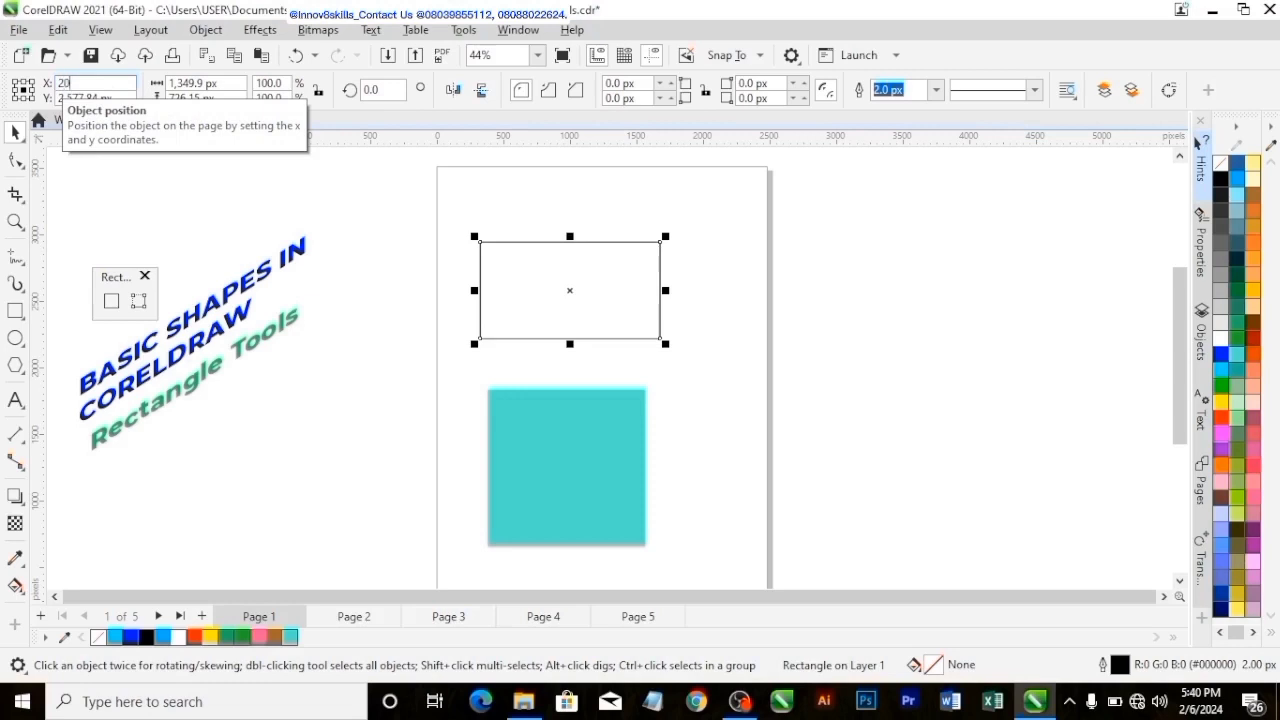
type("00")
left_click(212, 245)
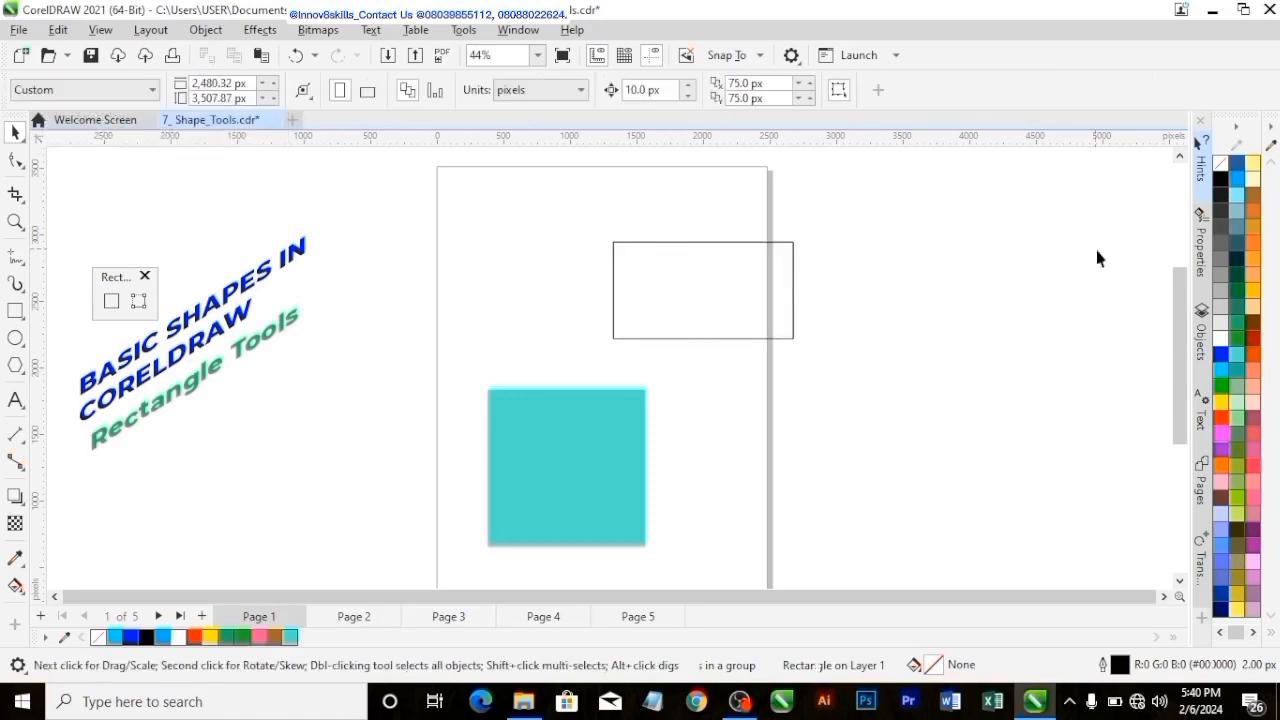
left_click(702, 280)
left_click_drag(700, 288, 598, 270)
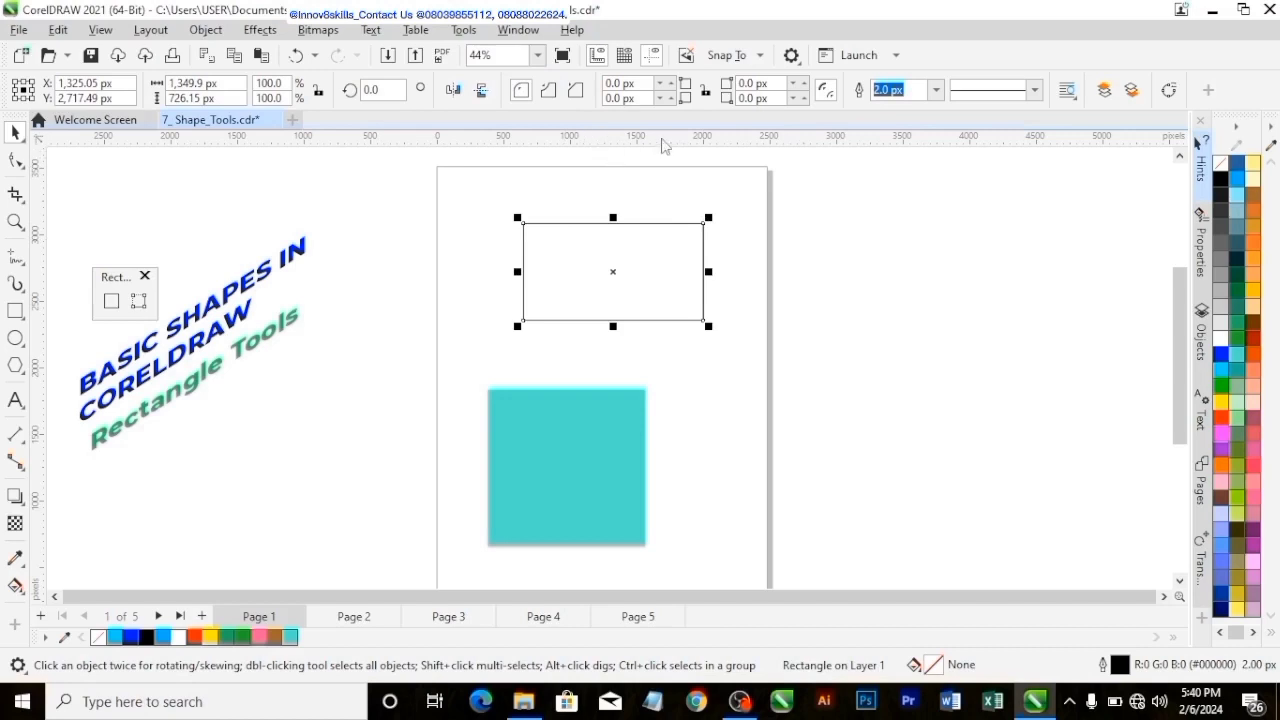
Try a 500 px radius on all four corners of the unfilled rectangle with the corners edited together, and undo it.
left_click(706, 94)
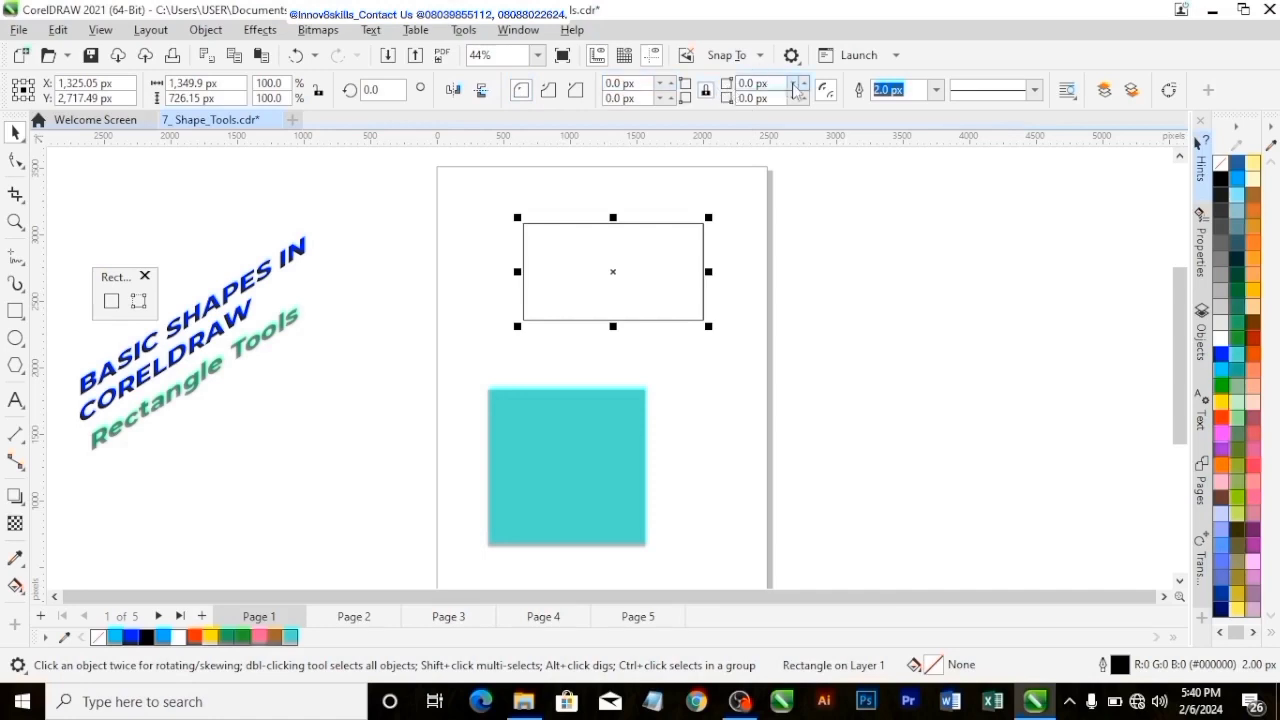
left_click(638, 84)
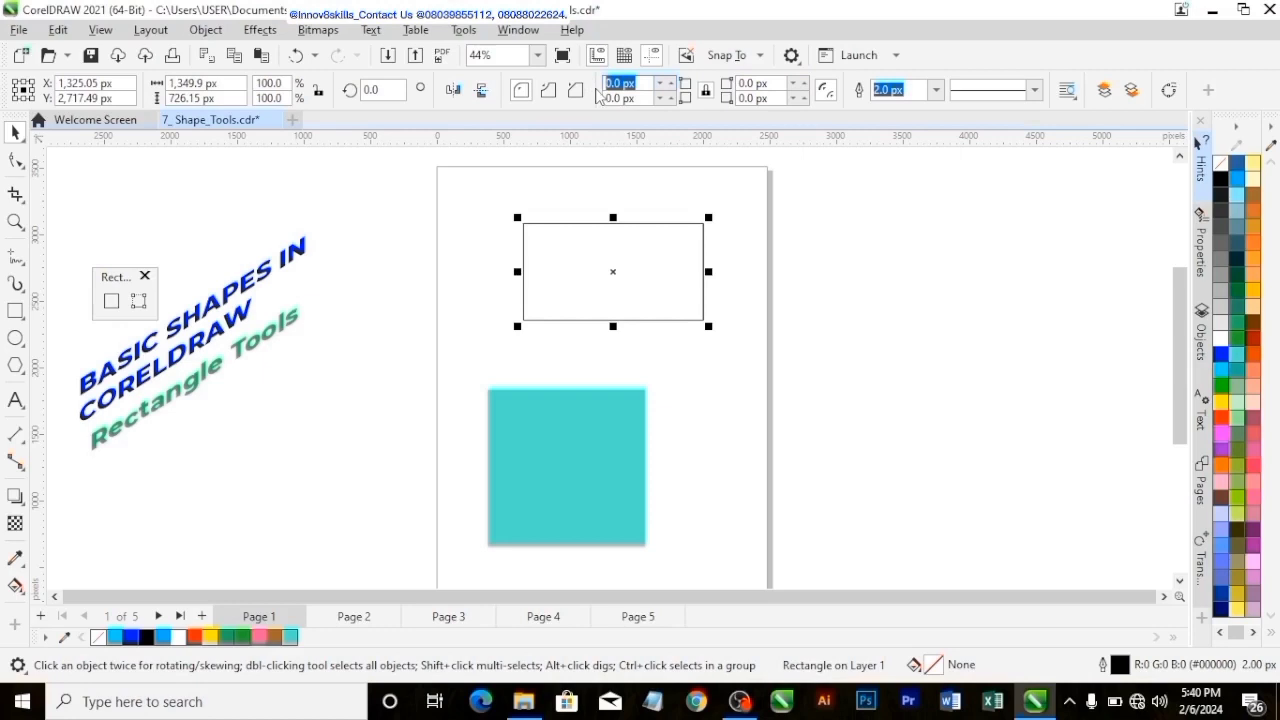
type("500")
left_click(408, 203)
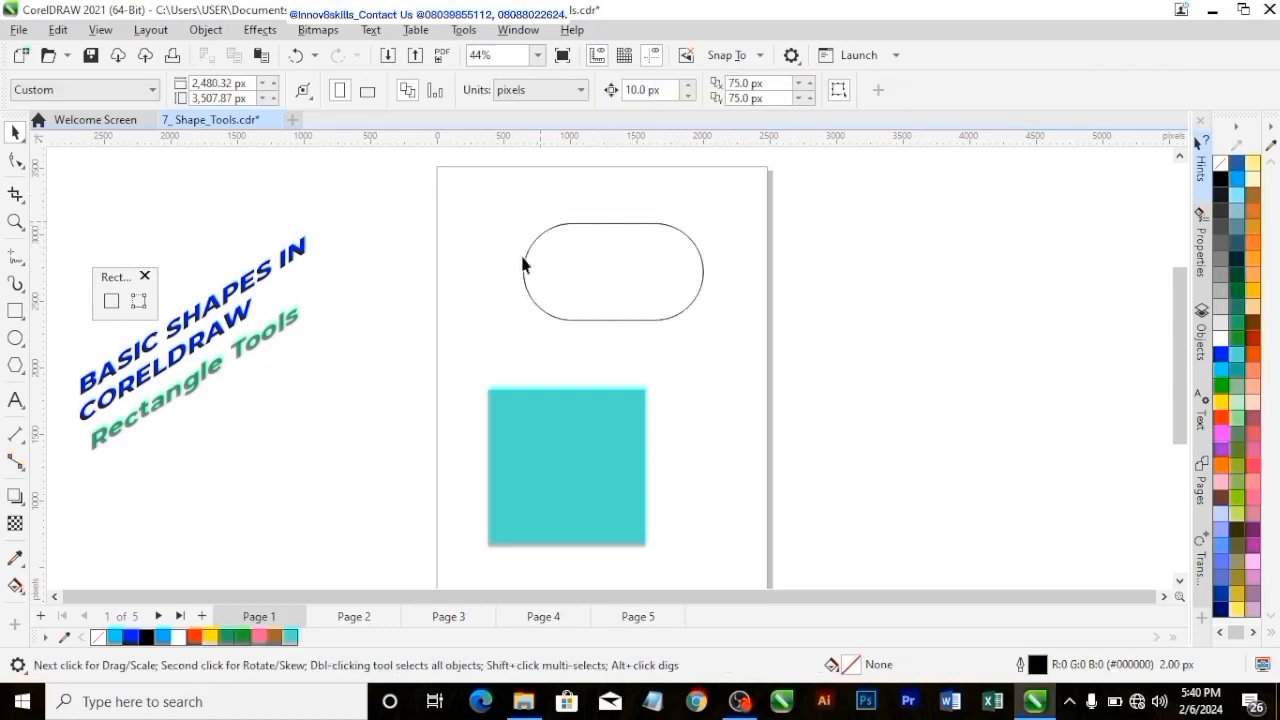
left_click(607, 250)
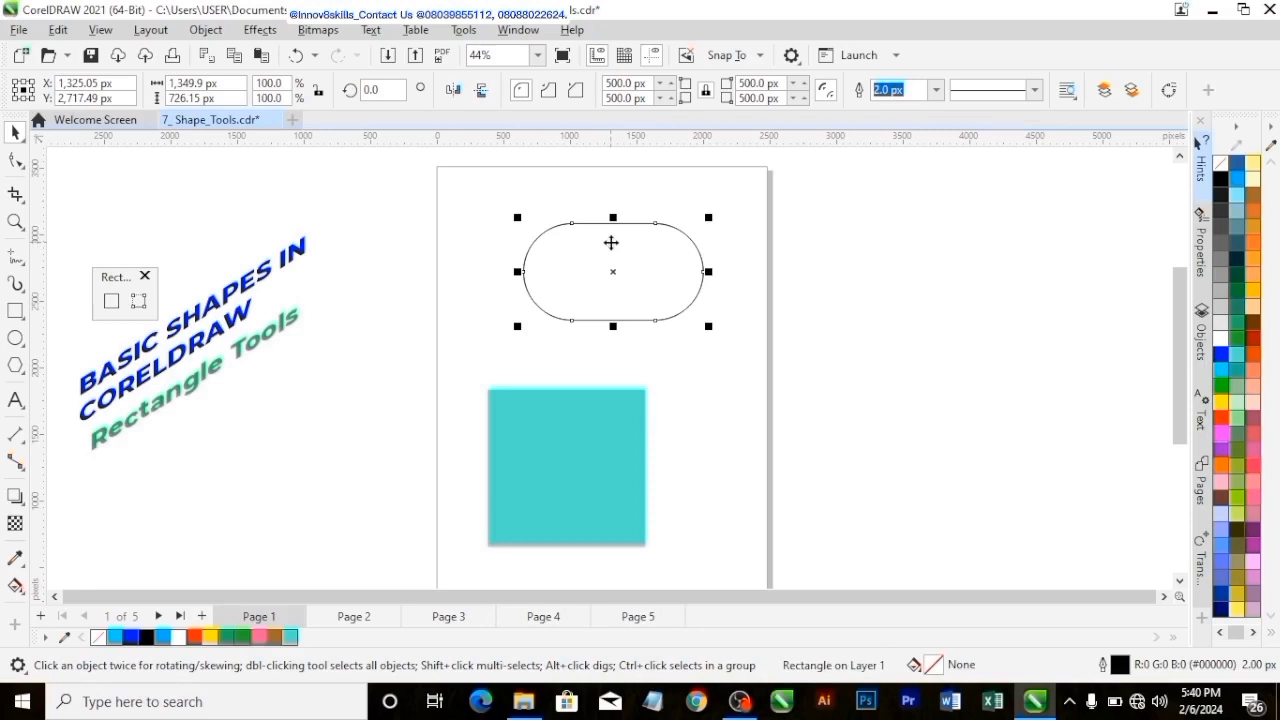
key("ctrl+z")
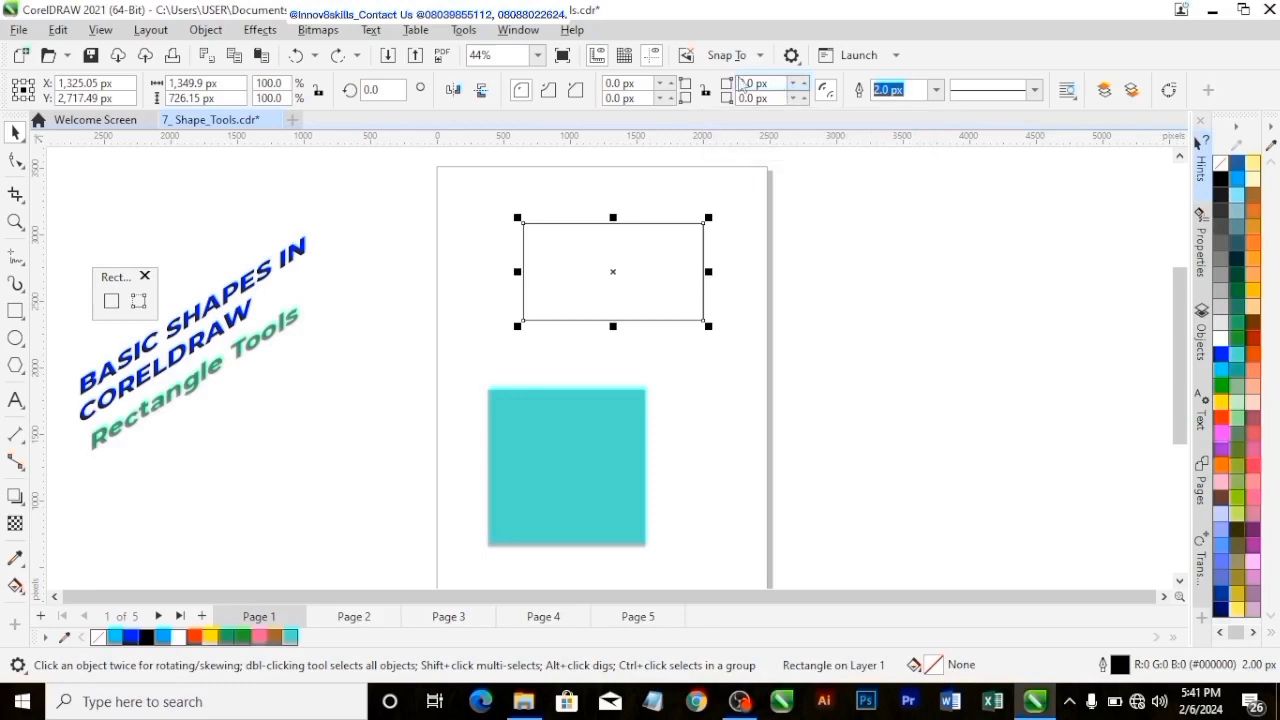
Round only the bottom-left corner of the unfilled rectangle with a 600 px radius.
left_click(645, 87)
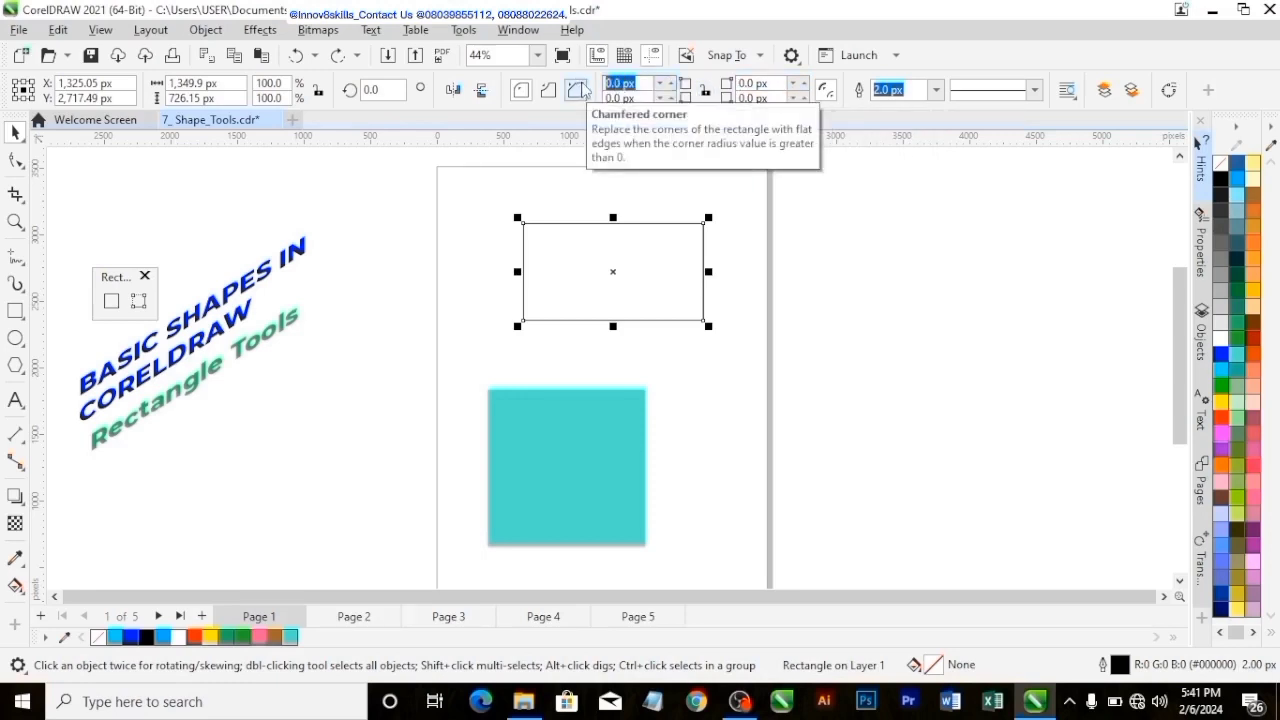
left_click(645, 99)
left_click_drag(644, 100, 591, 105)
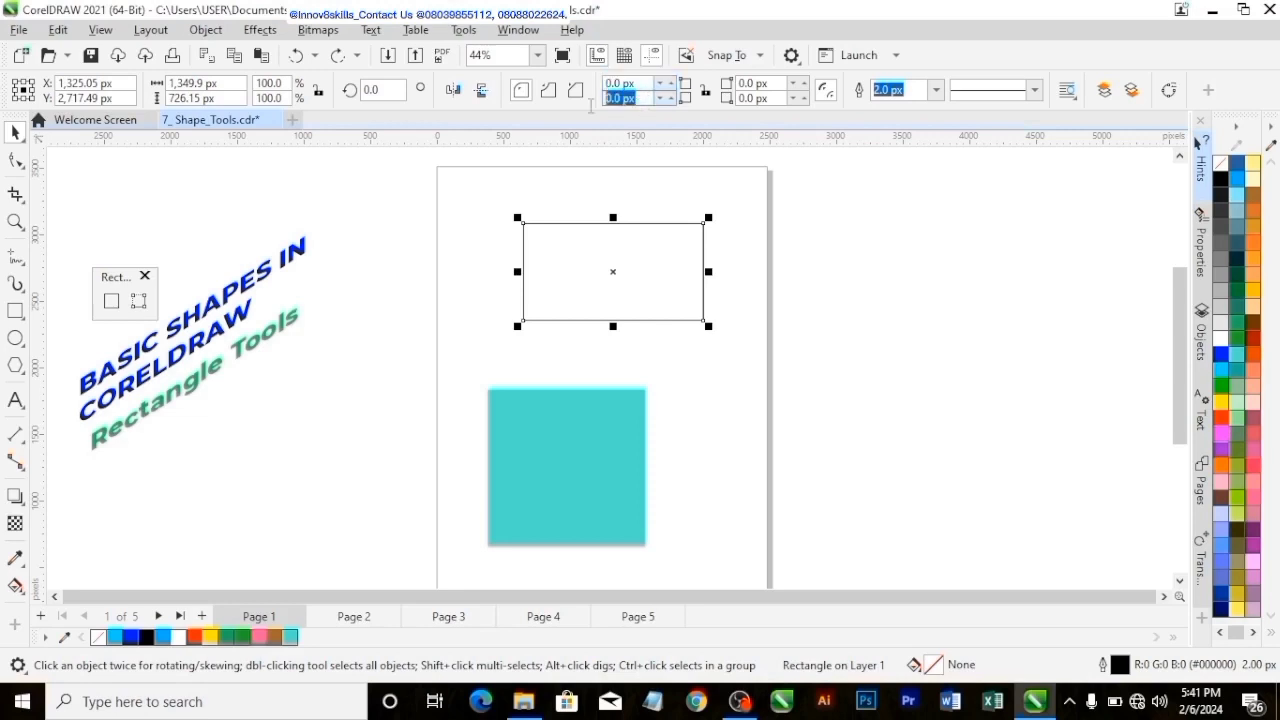
type("600")
left_click(603, 285)
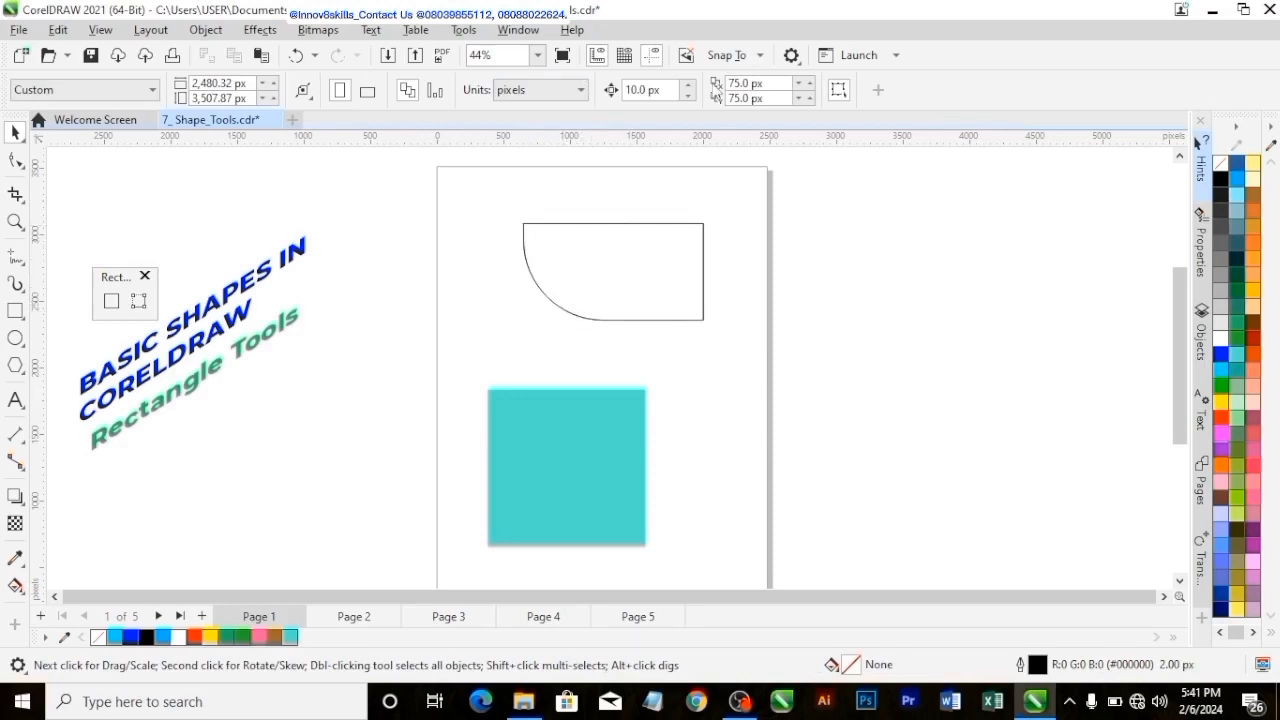
Delete the rectangle with the rounded corner and the turquoise square from the page.
left_click(632, 269)
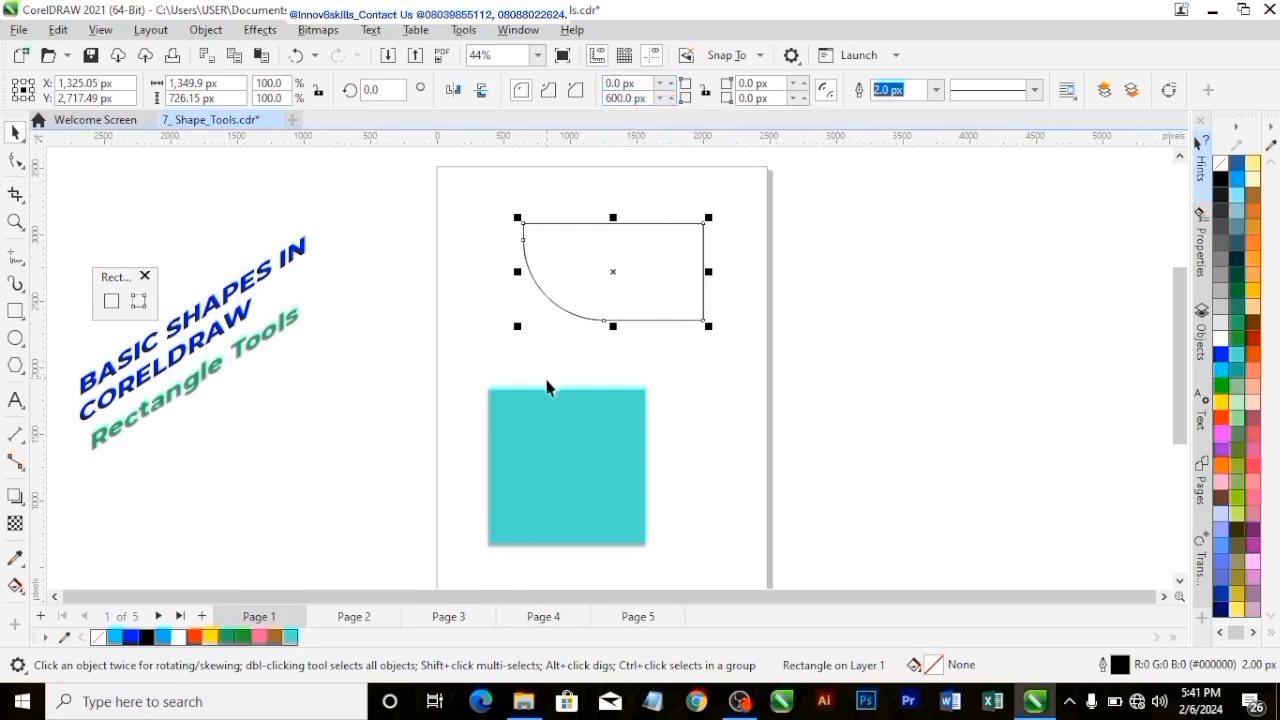
left_click_drag(656, 282, 660, 330)
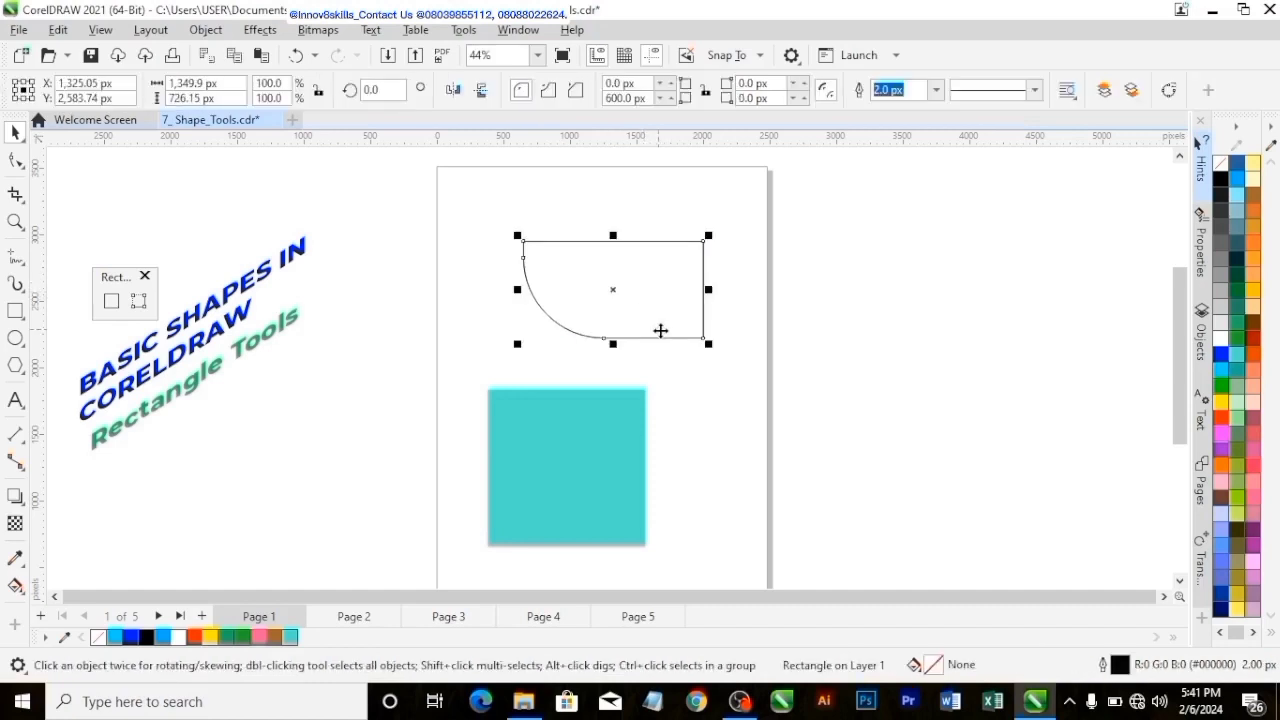
key("Delete")
left_click(606, 434)
key("Delete")
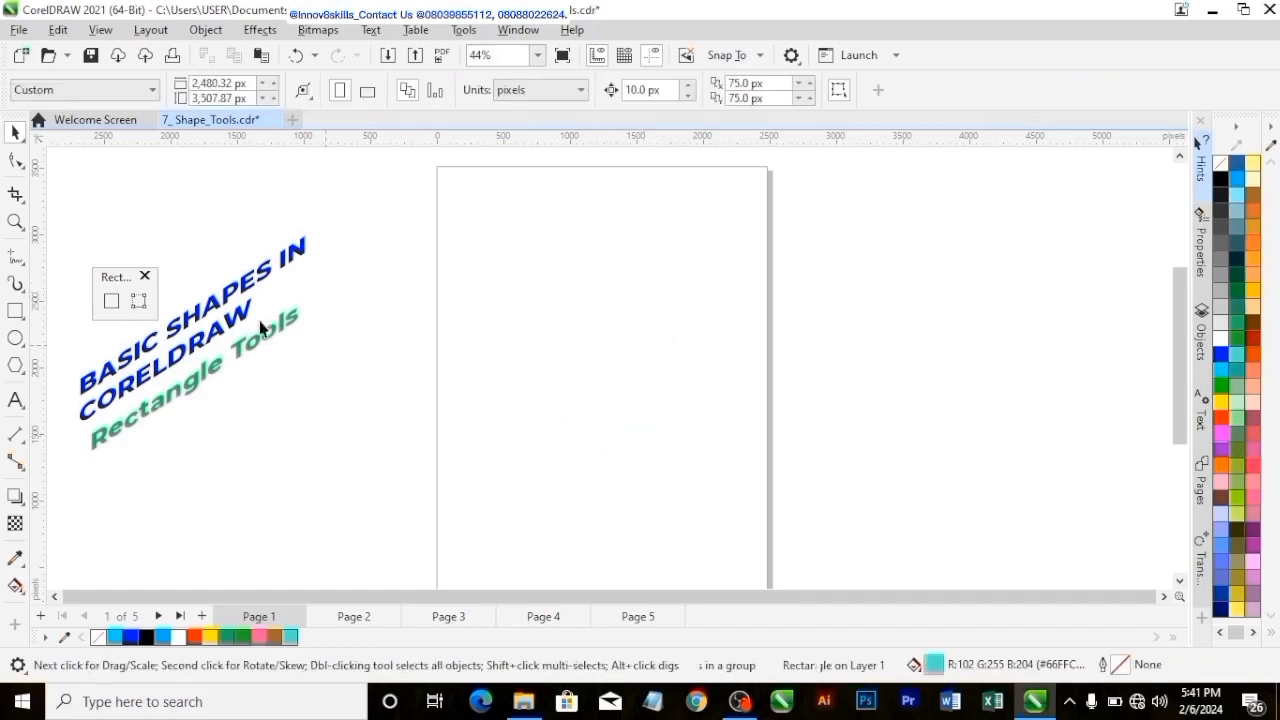
Draw a rectangle tilted about 37° in the middle of Page 1 with the 3-Point Rectangle tool.
left_click(139, 302)
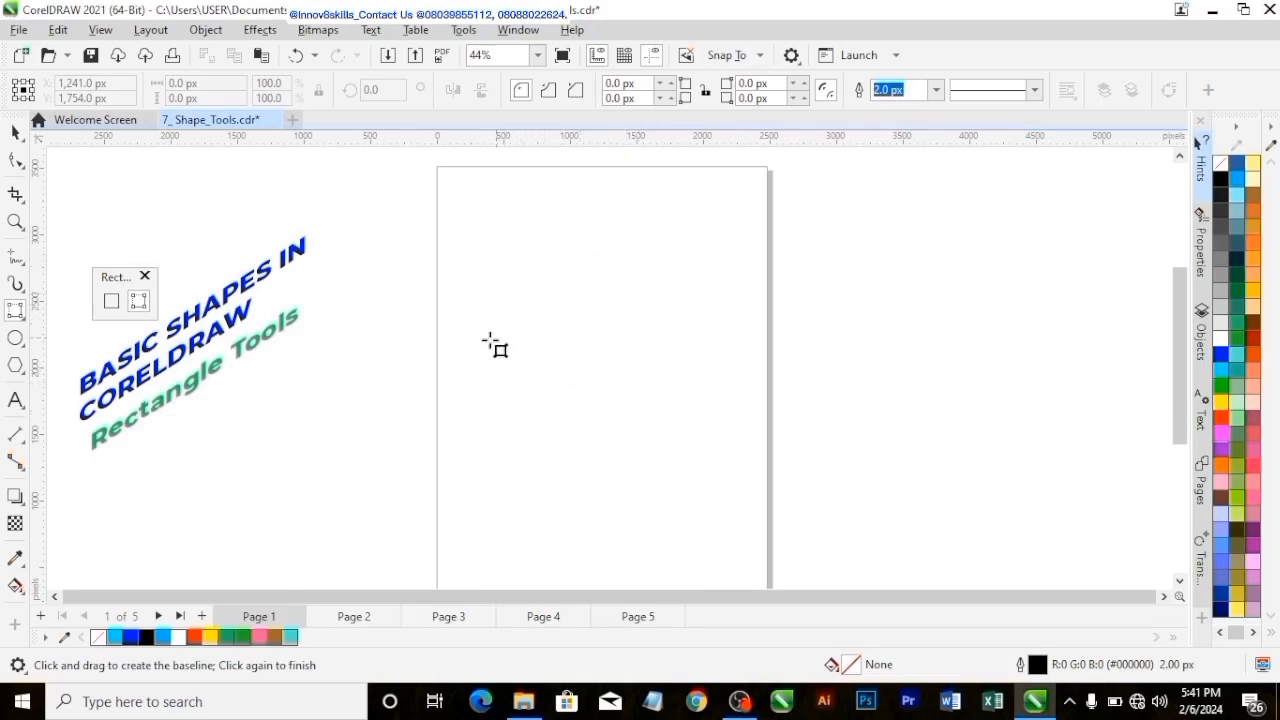
left_click_drag(491, 368, 605, 283)
left_click_drag(607, 283, 607, 283)
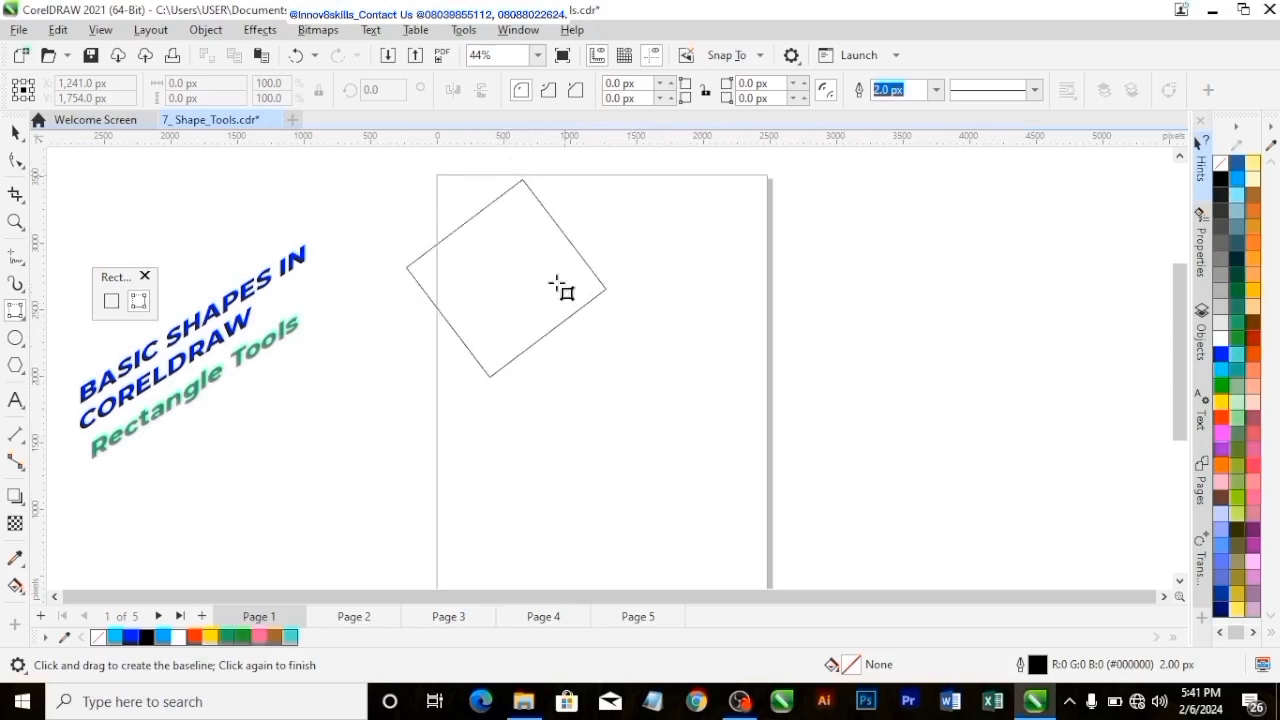
left_click(610, 391)
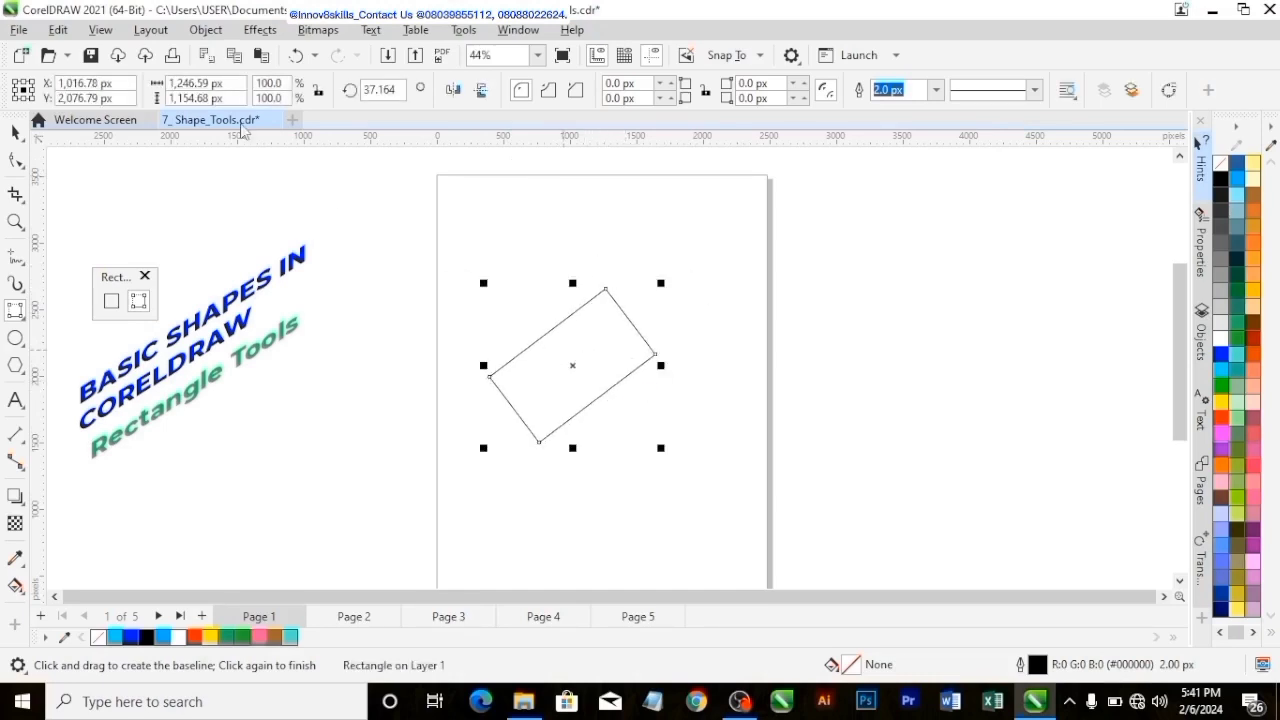
left_click(15, 132)
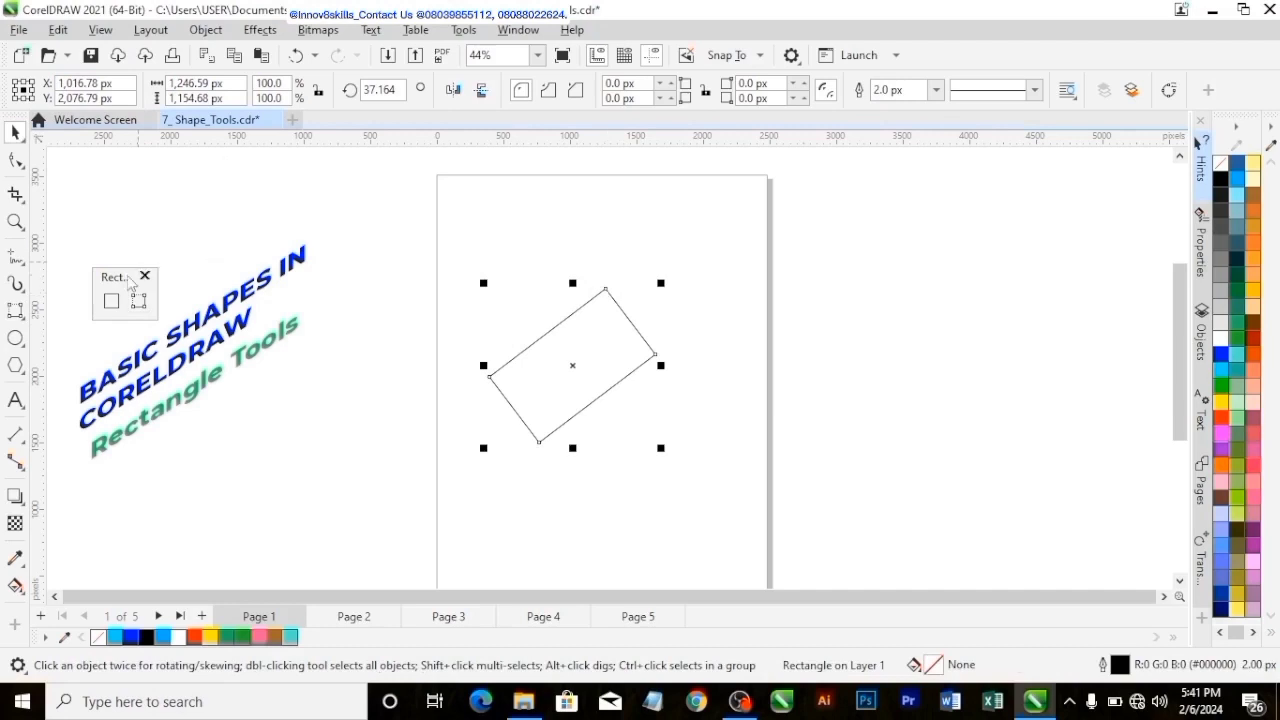
Draw an upright rectangle about 1,436 × 1,049 px beside the page, and select each rectangle to compare it with the tilted one.
left_click(110, 301)
left_click_drag(782, 257, 976, 398)
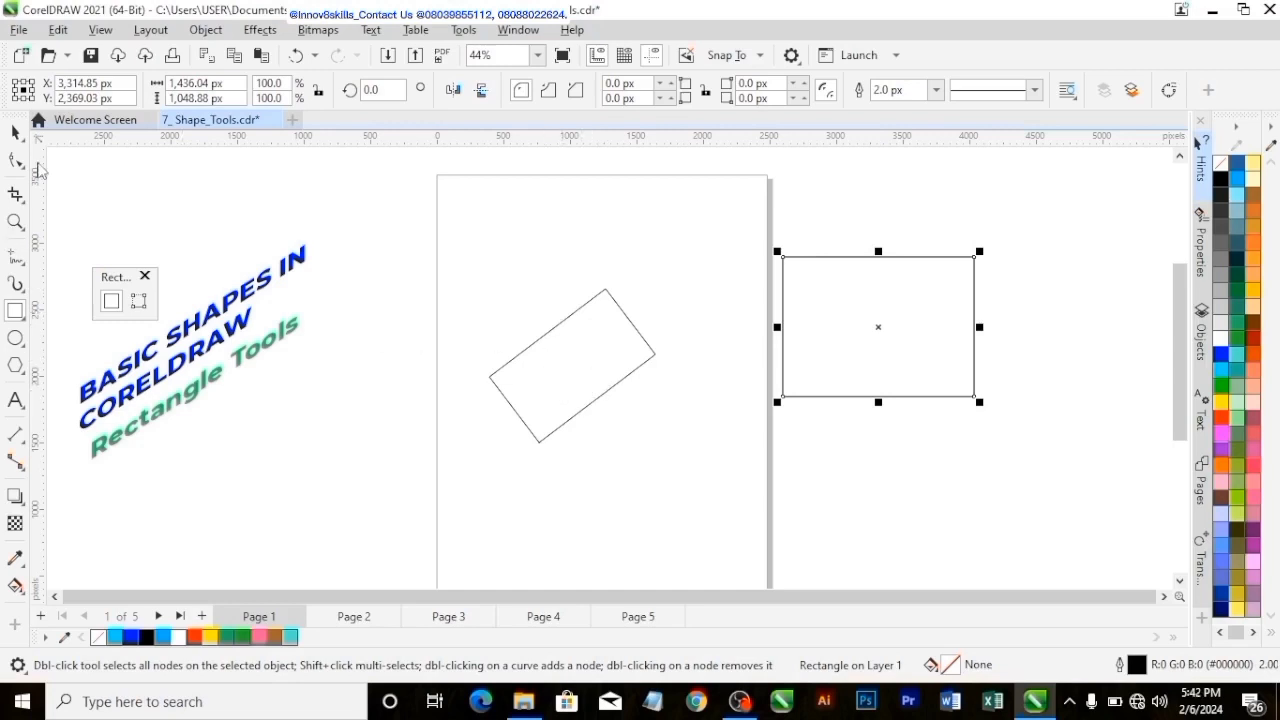
left_click(15, 132)
left_click(594, 358)
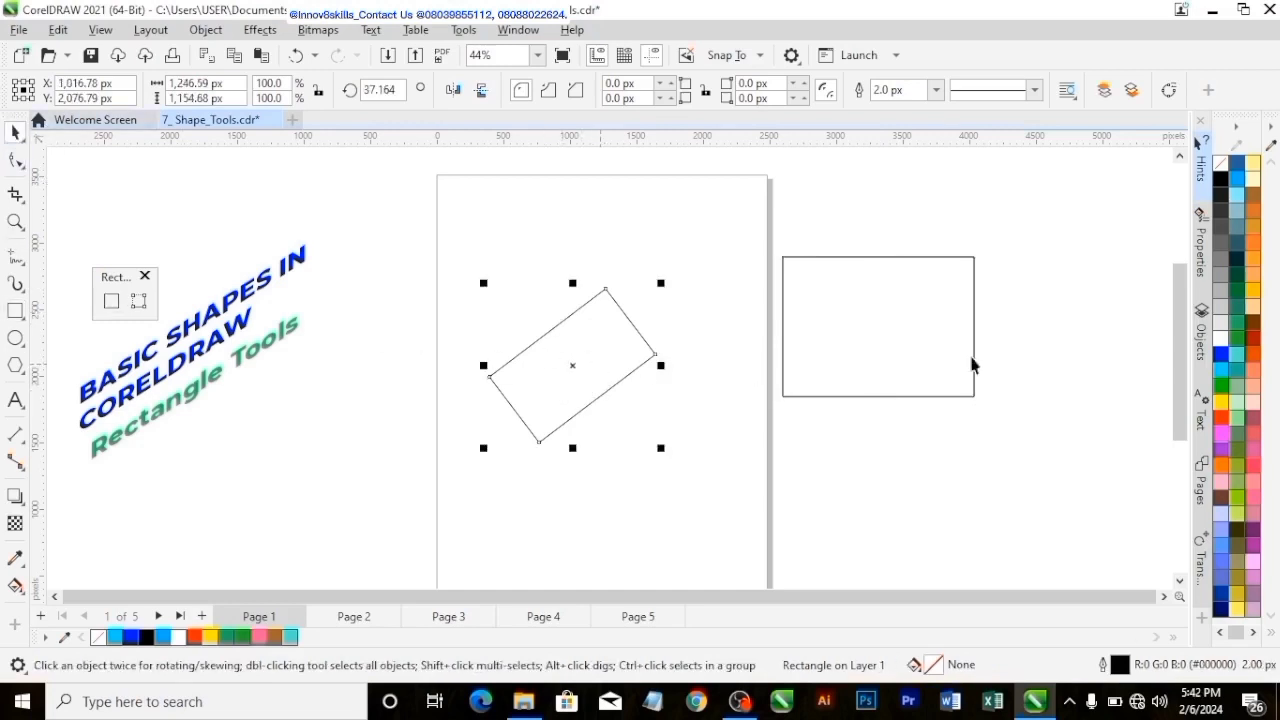
left_click(972, 362)
left_click(1050, 298)
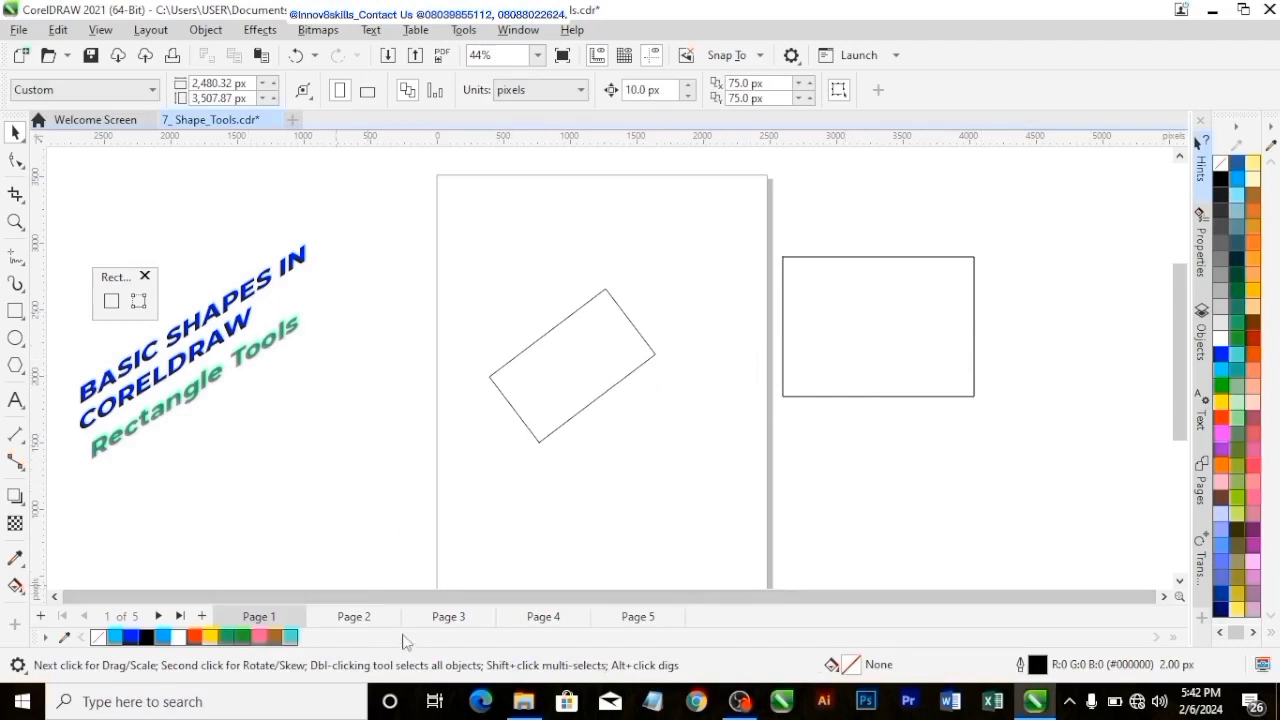
Switch to Page 2, fit the whole page in the view and close the floating rectangle tools.
left_click(354, 617)
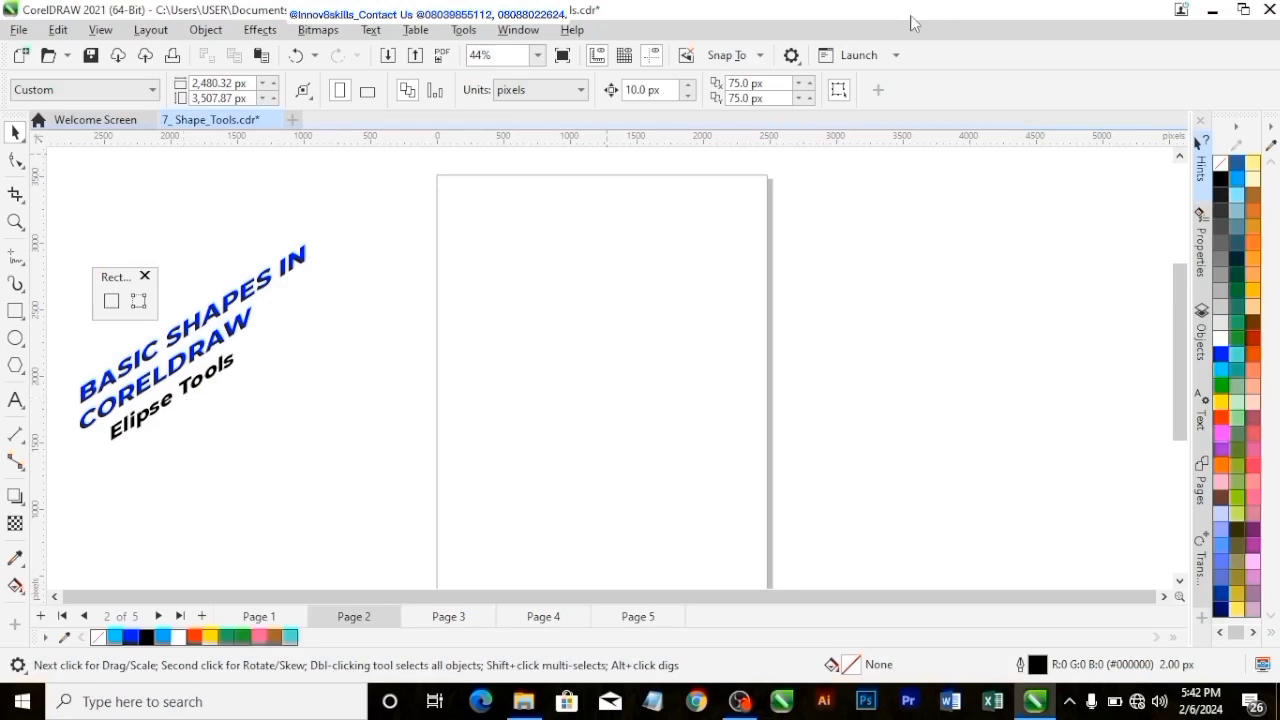
left_click(540, 55)
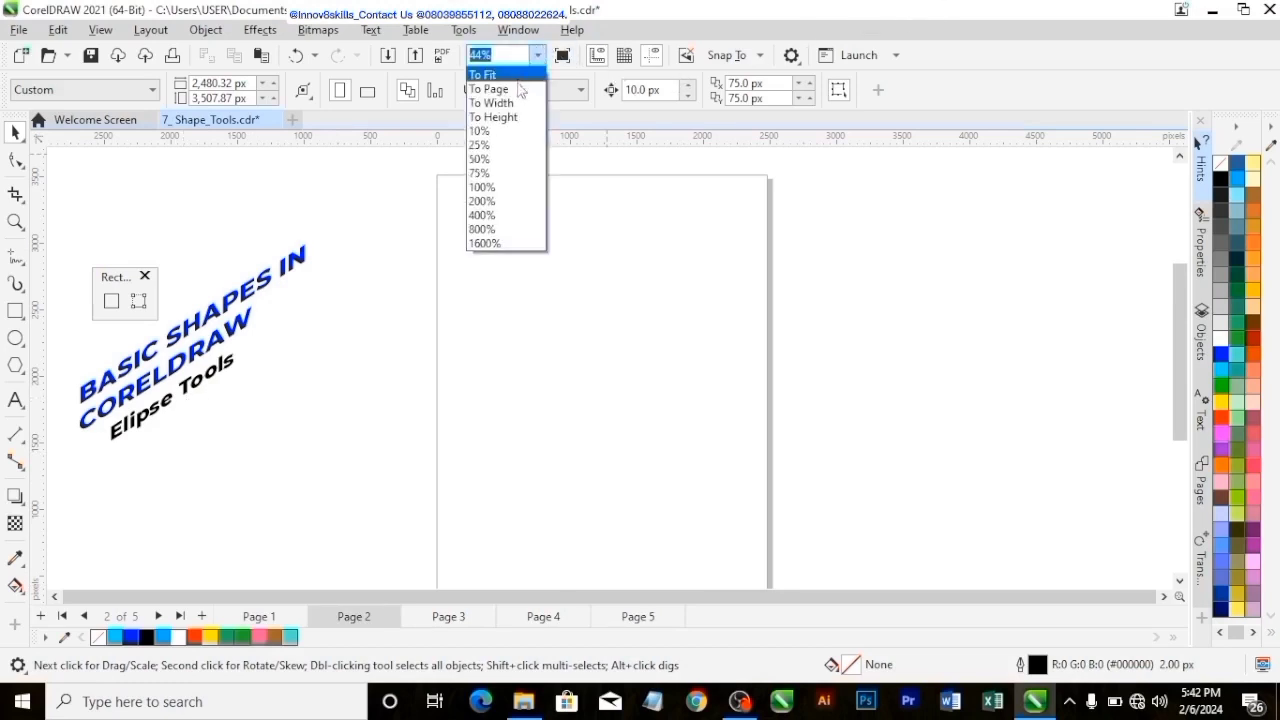
left_click(505, 86)
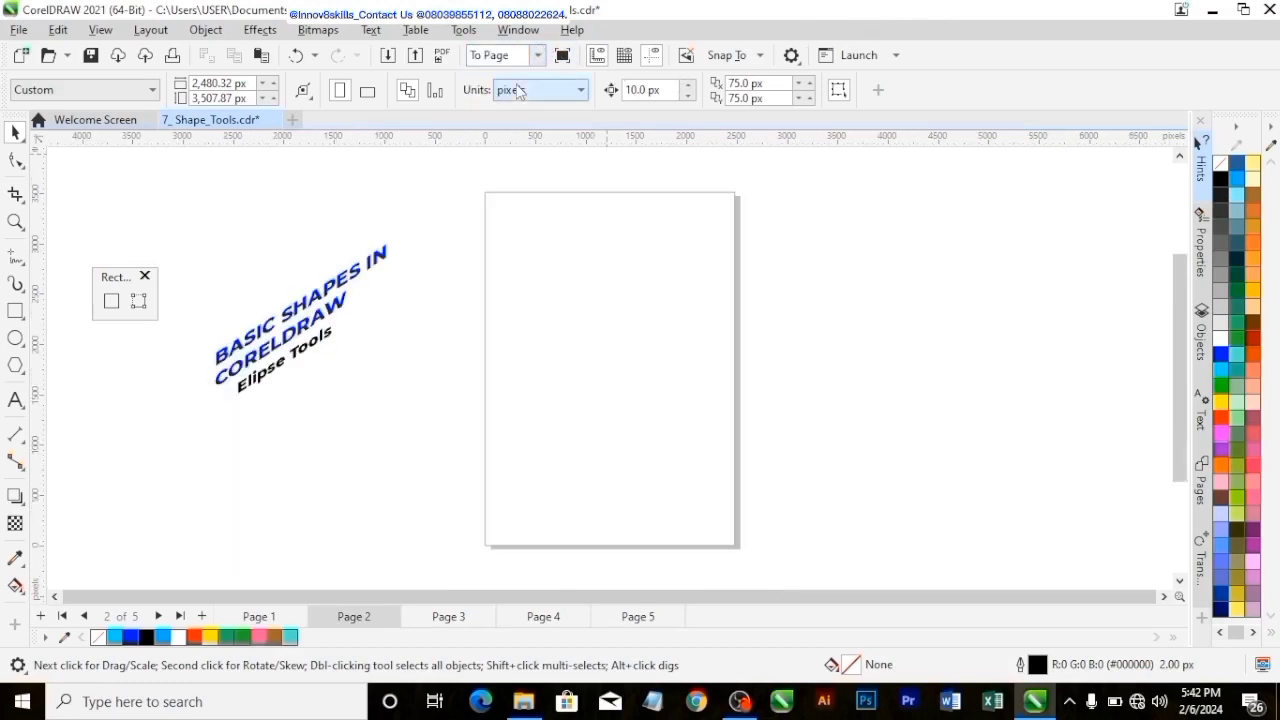
left_click(144, 278)
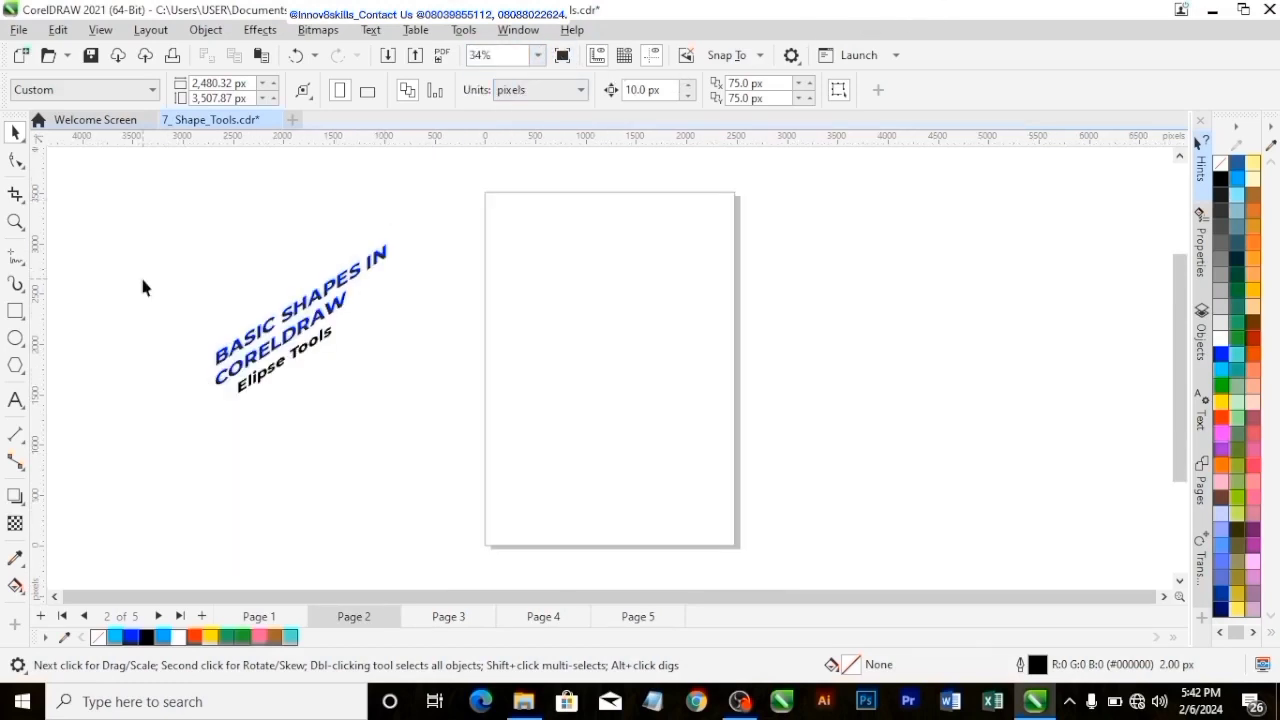
Detach the ellipse tools as a floating palette and draw a wide, flat ellipse in the upper half of the page.
left_click(25, 347)
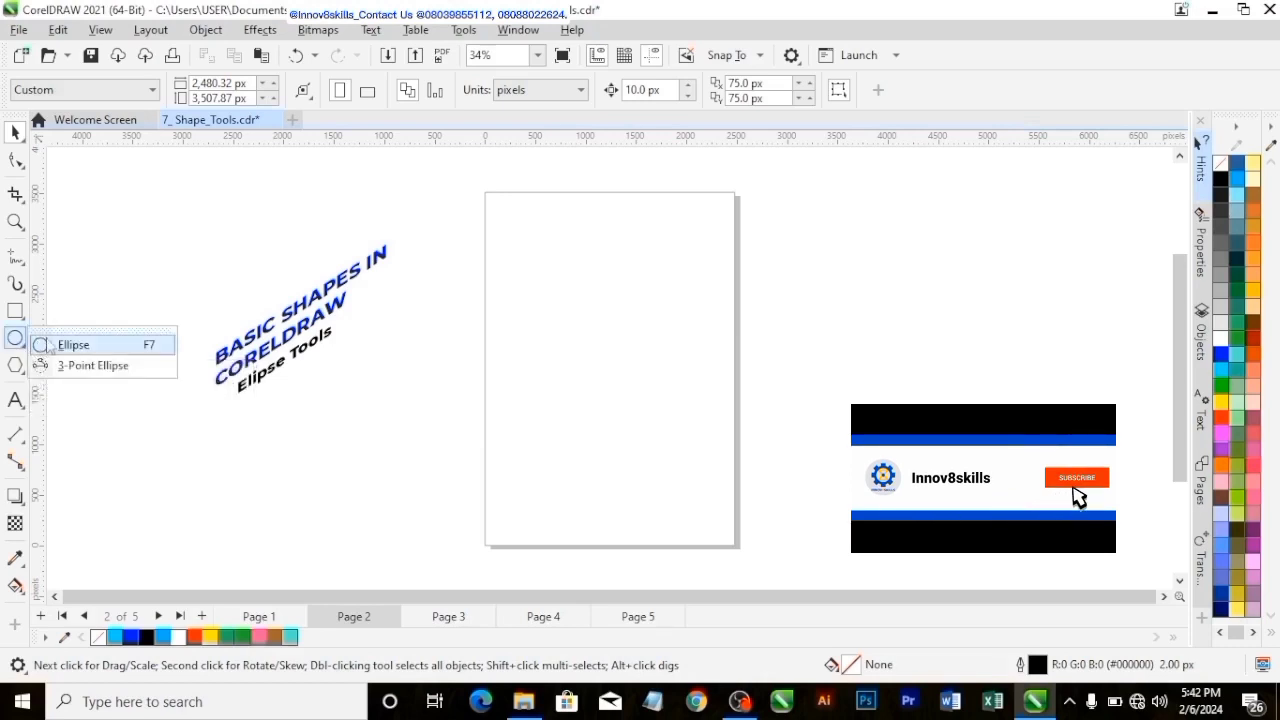
left_click_drag(76, 331, 101, 296)
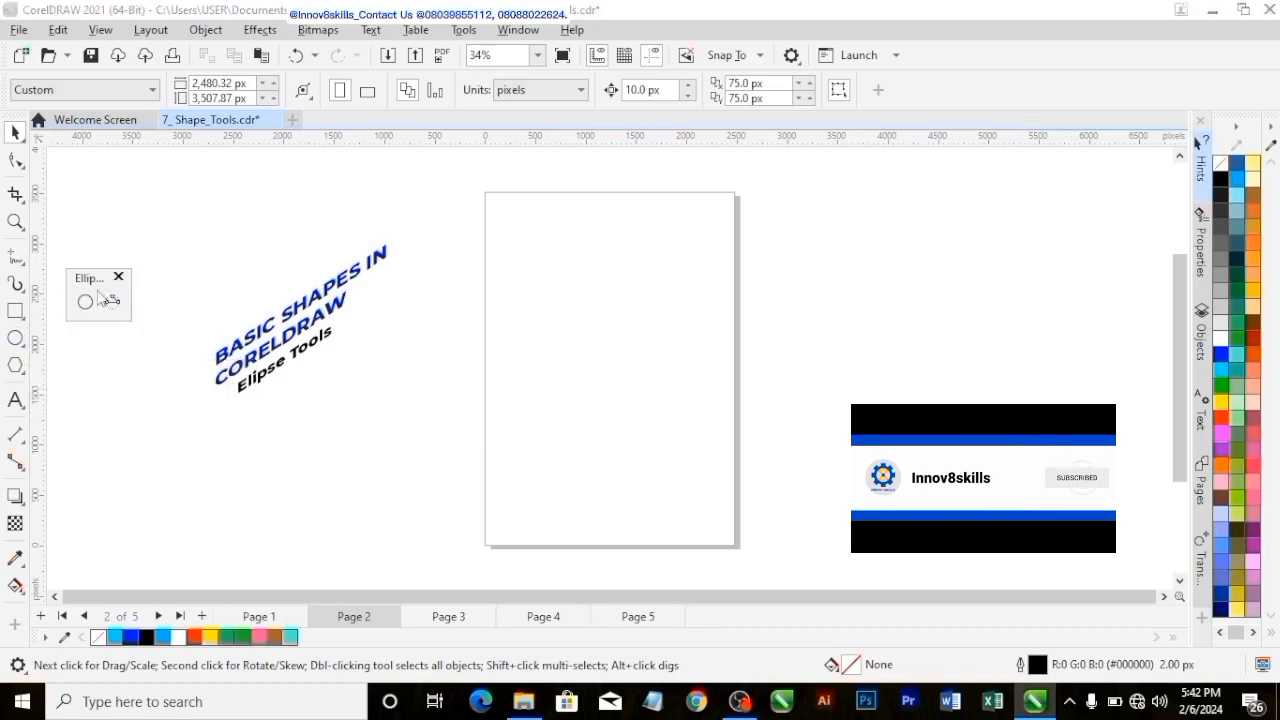
left_click(88, 302)
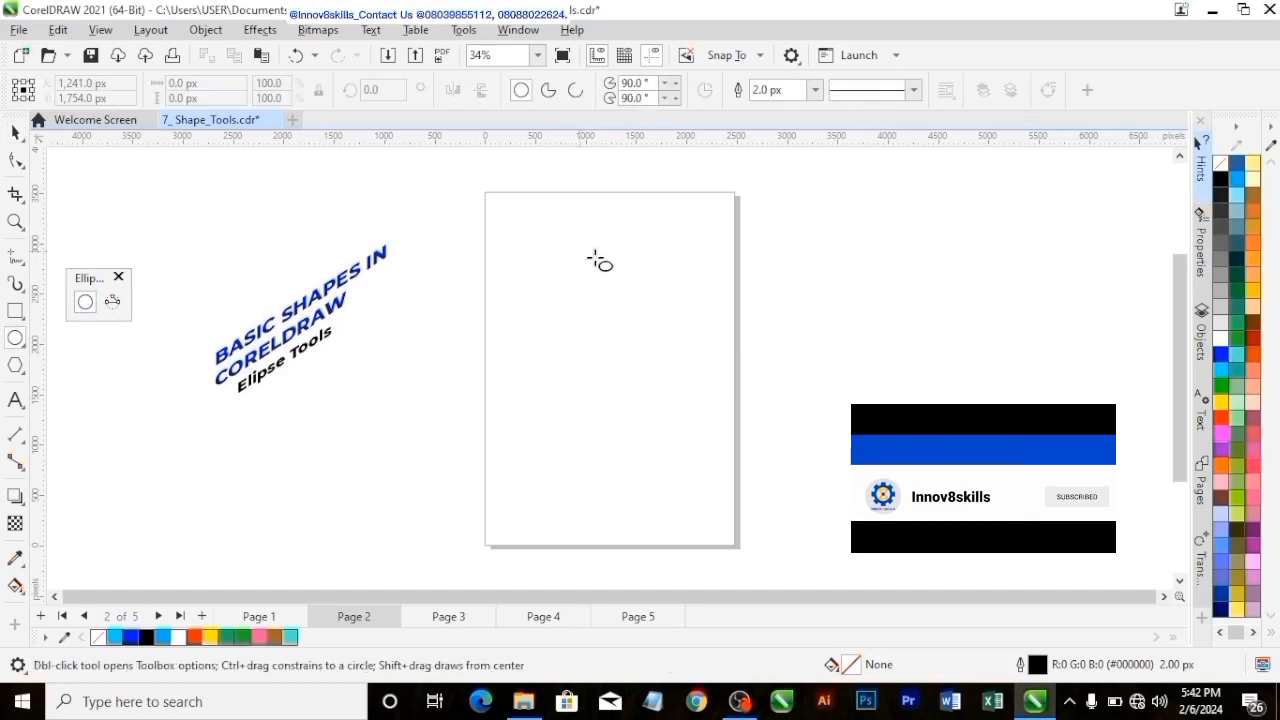
left_click_drag(543, 272, 688, 326)
Draw a circle about 1,415 px in diameter below the flat ellipse, and delete it.
left_click_drag(514, 365, 656, 466)
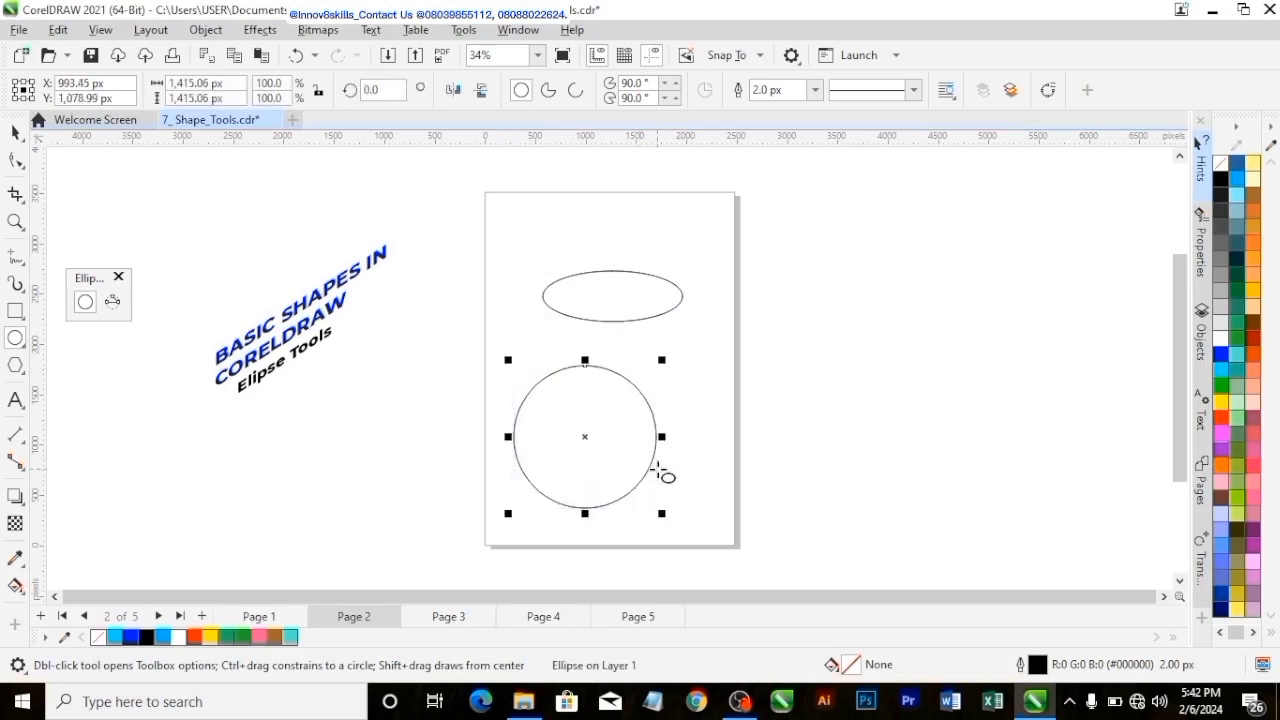
left_click(24, 138)
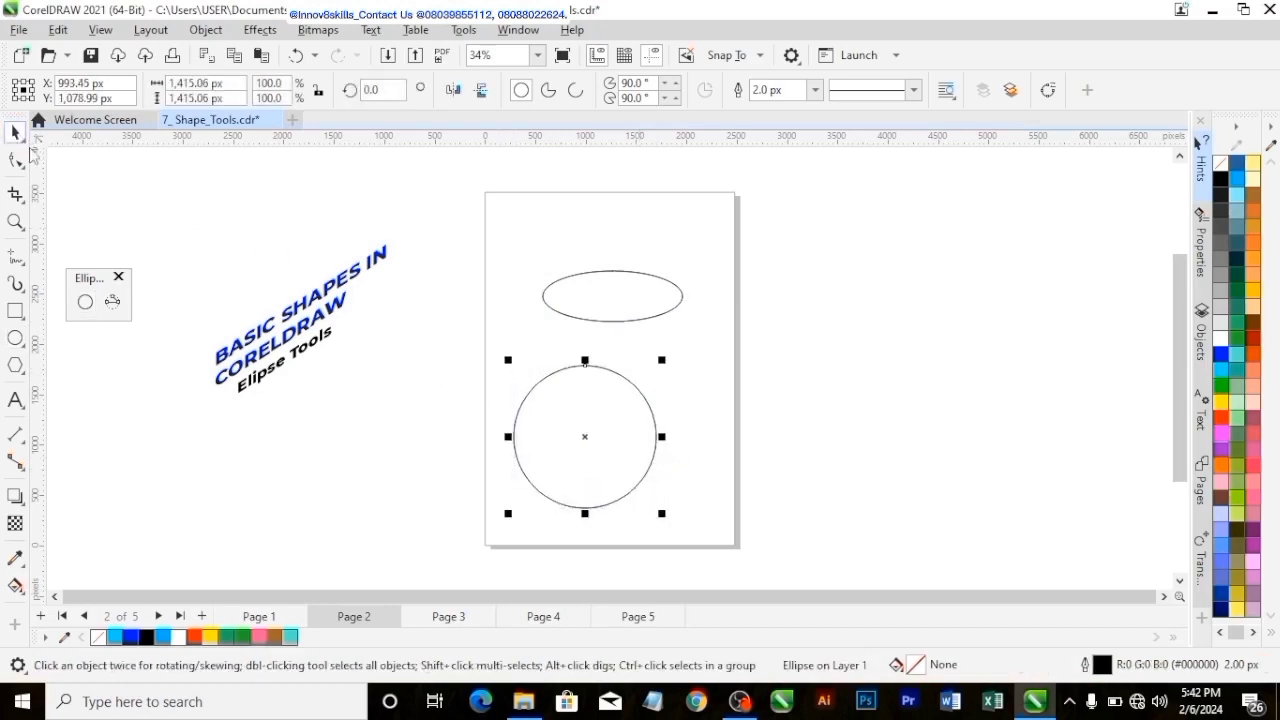
key("Delete")
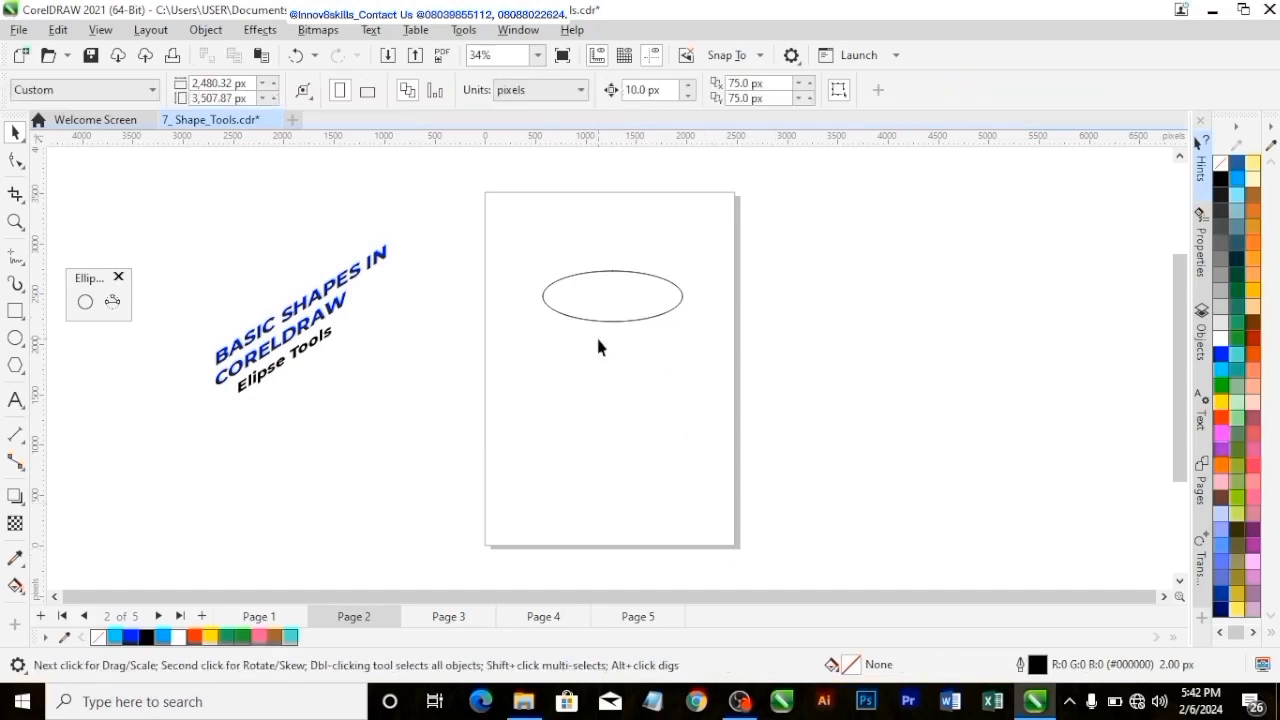
Draw an ellipse about 1,229 × 1,117 px outward from its centre below the flat one, and a circle about 1,797 px wide beside the page.
left_click(85, 301)
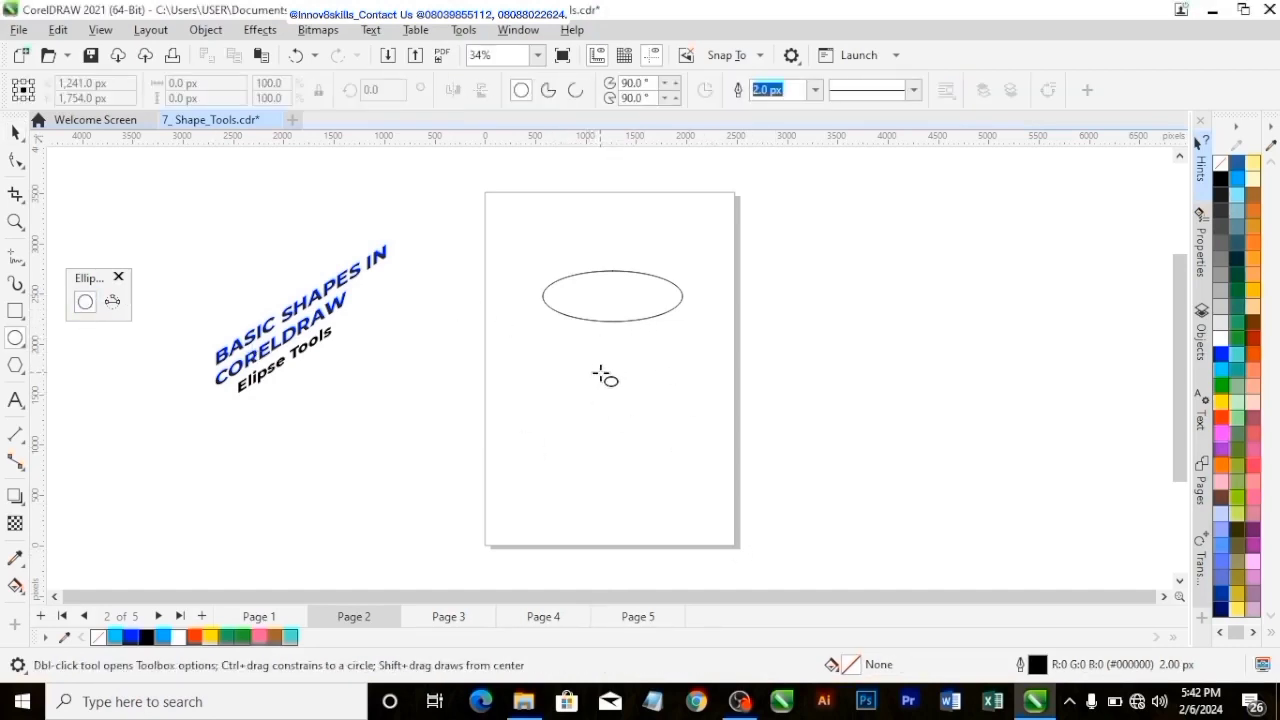
mouse_move(600, 373)
left_mouse_down()
mouse_move(720, 434)
mouse_move(934, 463)
mouse_move(793, 455)
mouse_move(925, 478)
mouse_move(742, 462)
mouse_move(674, 434)
mouse_move(778, 465)
mouse_move(617, 414)
mouse_move(837, 486)
mouse_move(671, 434)
mouse_move(889, 486)
mouse_move(668, 440)
mouse_move(723, 468)
mouse_move(667, 434)
left_mouse_up()
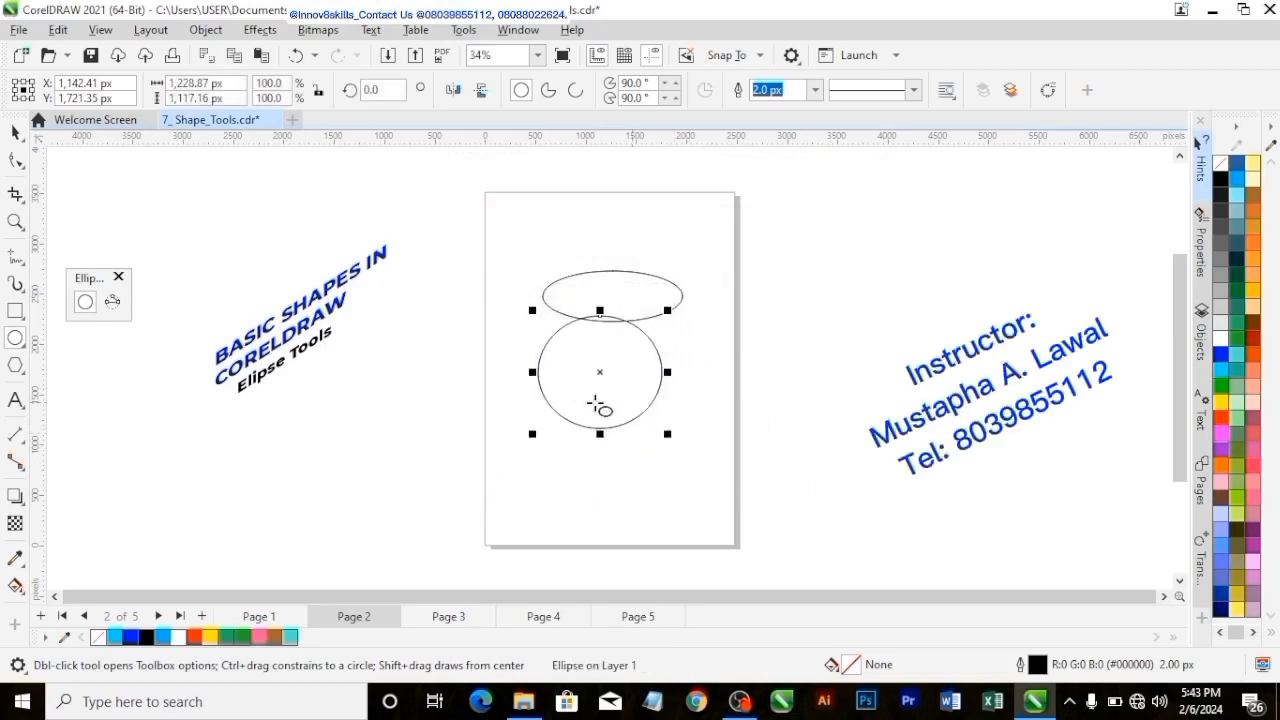
left_click_drag(778, 272, 958, 444)
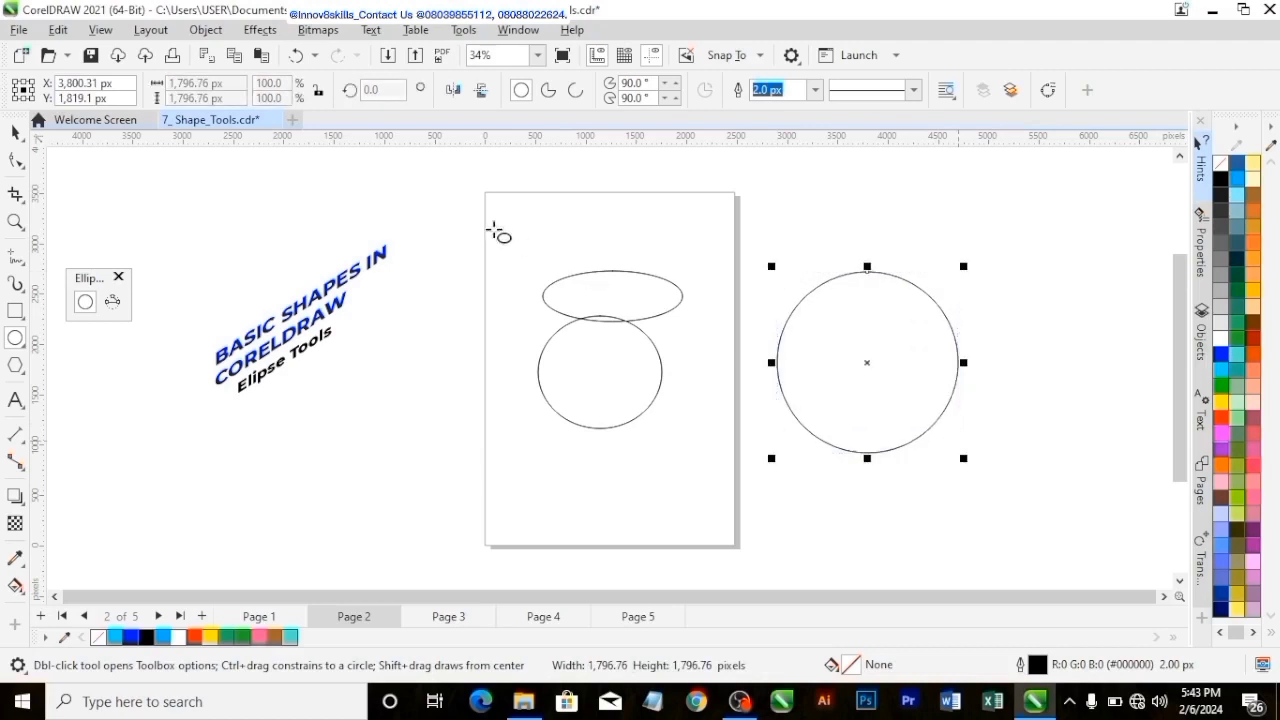
Turn the circle beside the page into a pie with an end angle of 254° and fill it with orange-red (#CC3300).
left_click(547, 100)
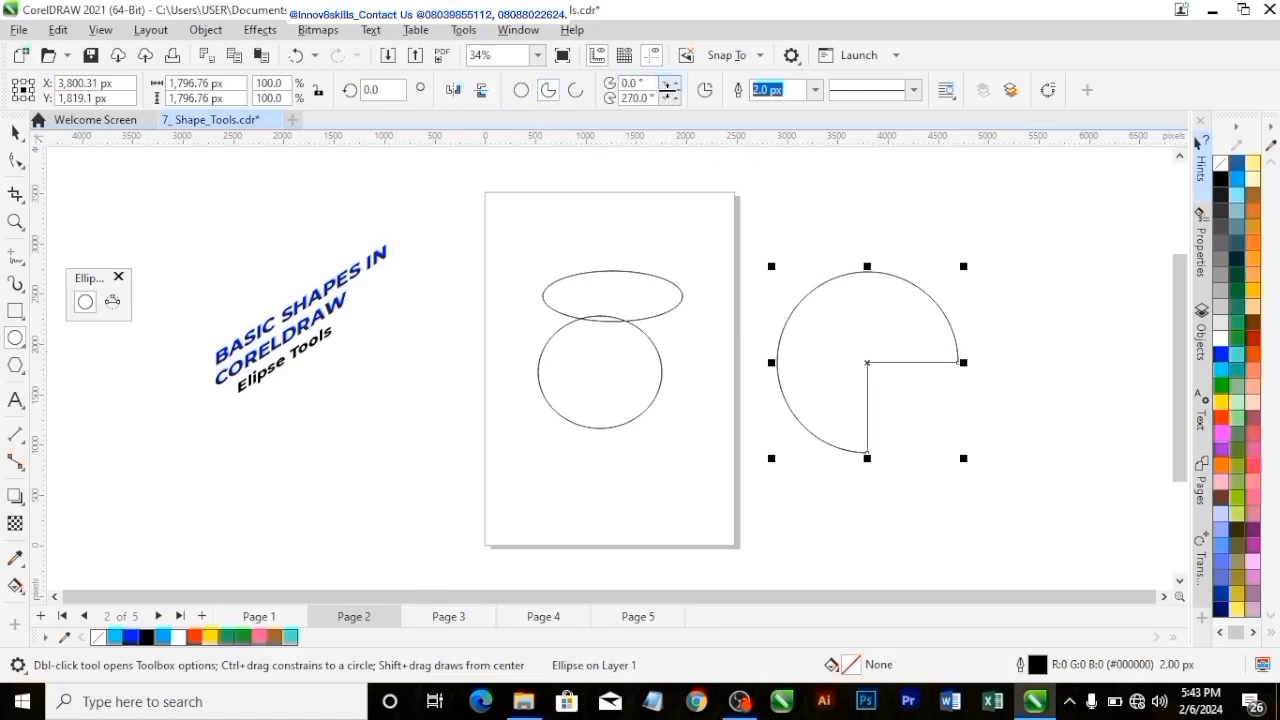
left_click(669, 100)
left_click(669, 100)
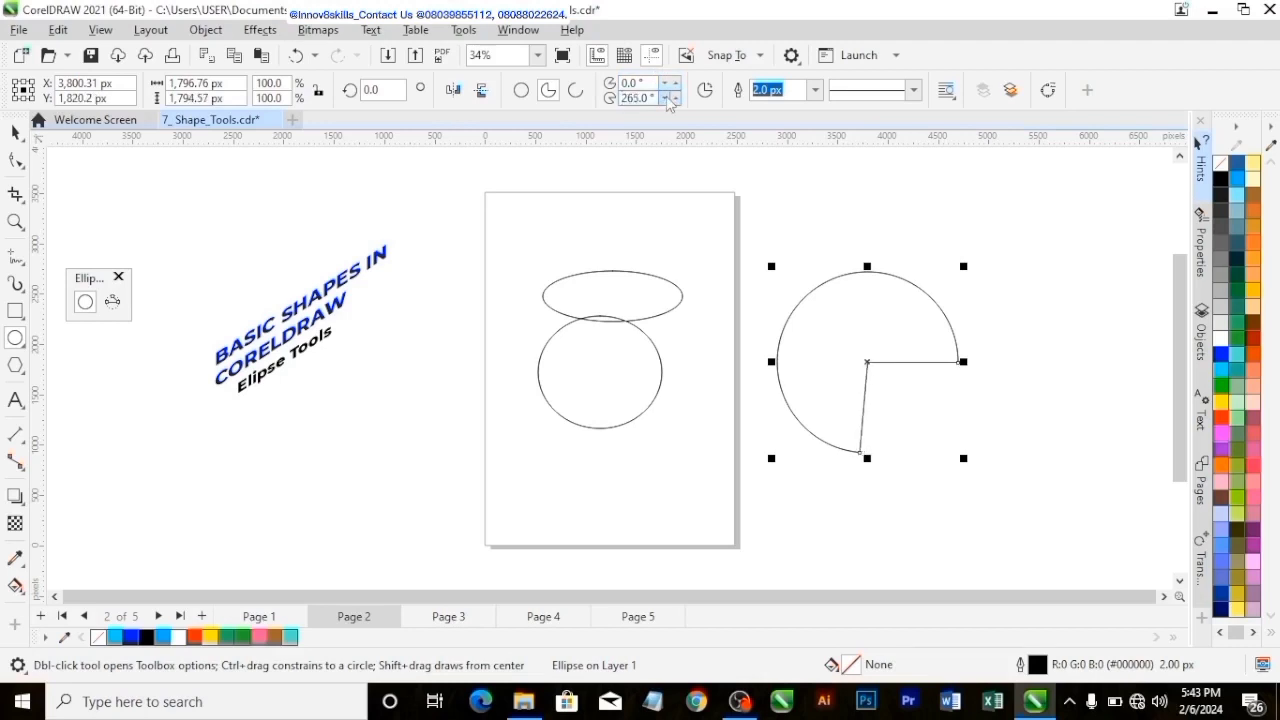
left_click(669, 100)
left_click(669, 100)
left_click(669, 100)
left_click(669, 100)
left_click(669, 100)
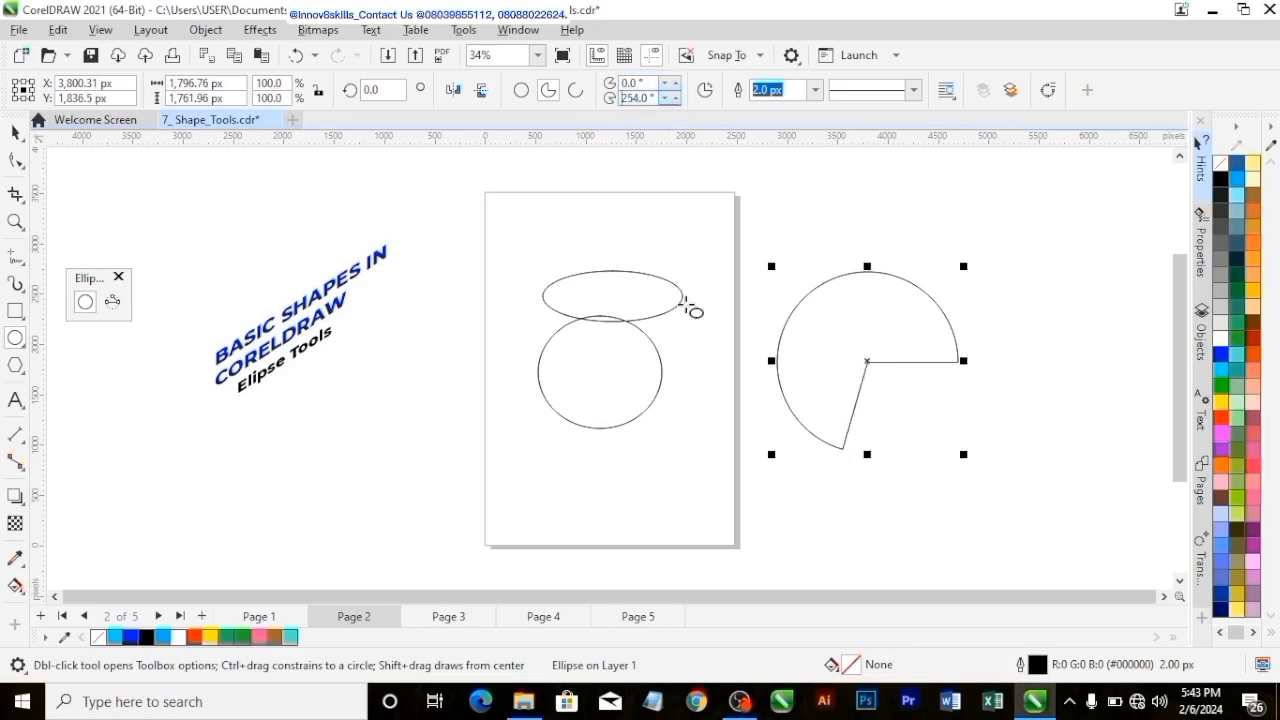
left_click(1254, 366)
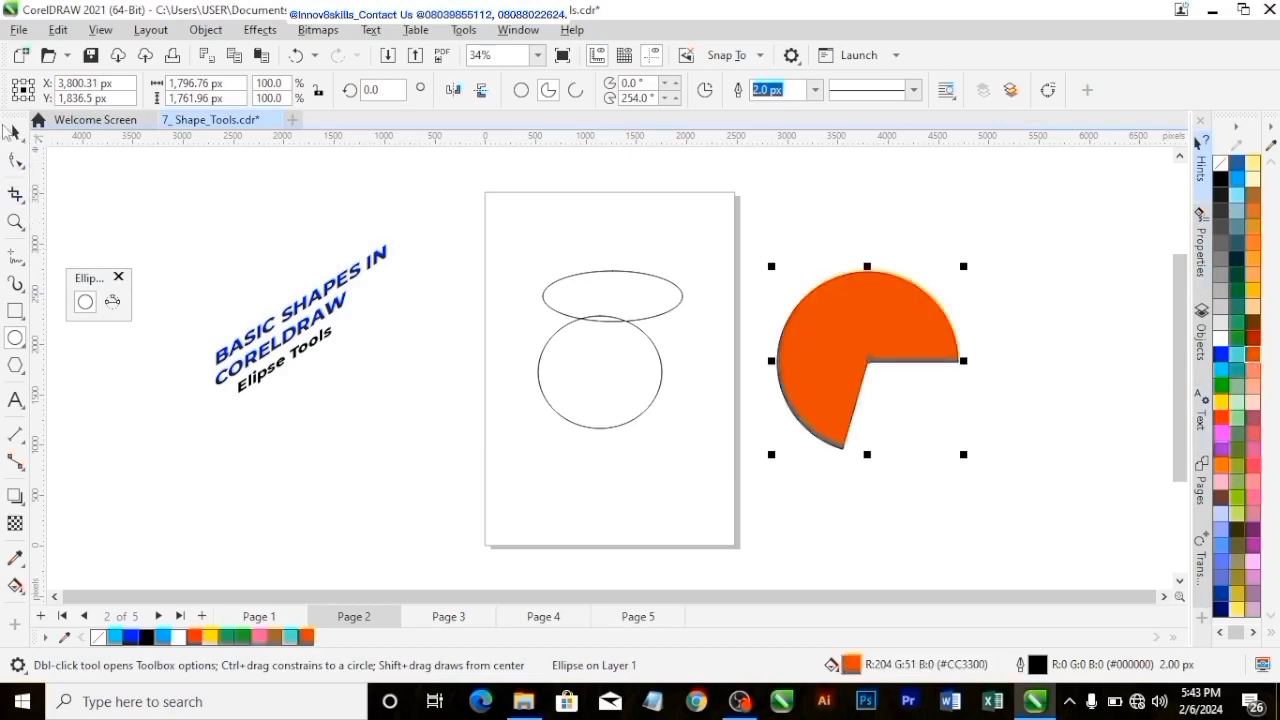
Convert the orange-red pie into an open arc and reduce its end angle to 233°.
left_click(576, 90)
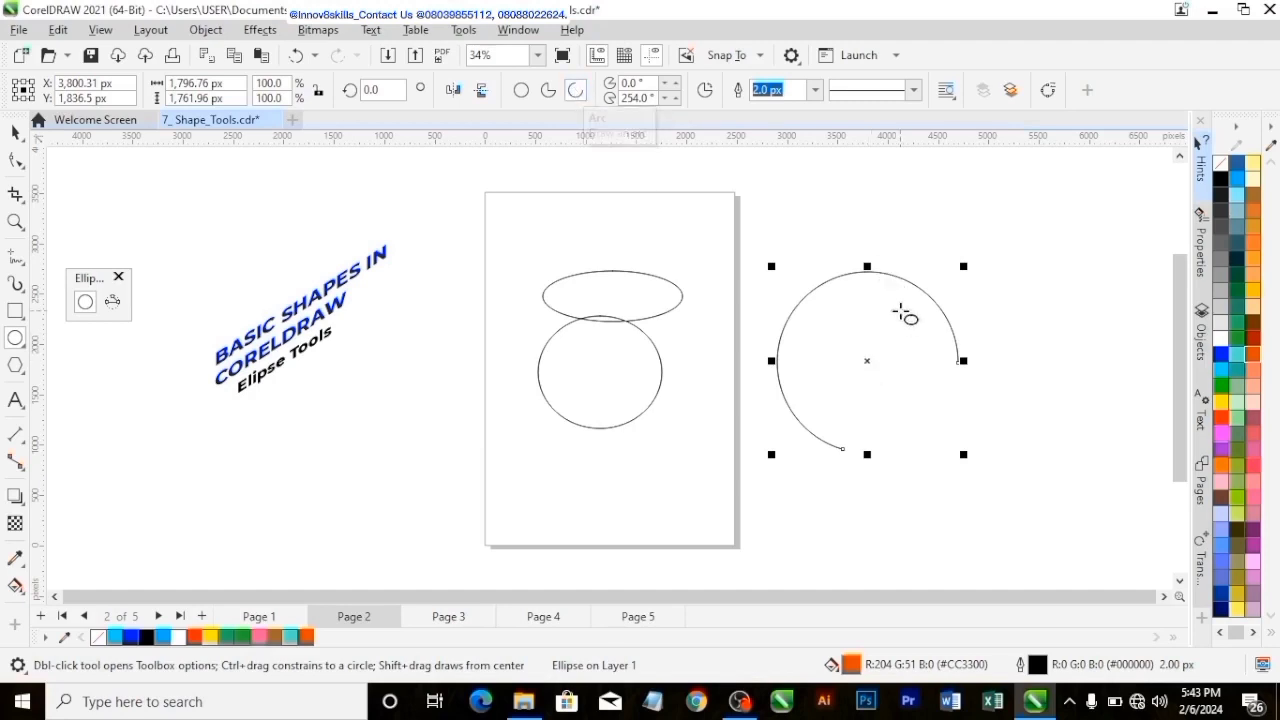
left_click(668, 102)
left_click(668, 102)
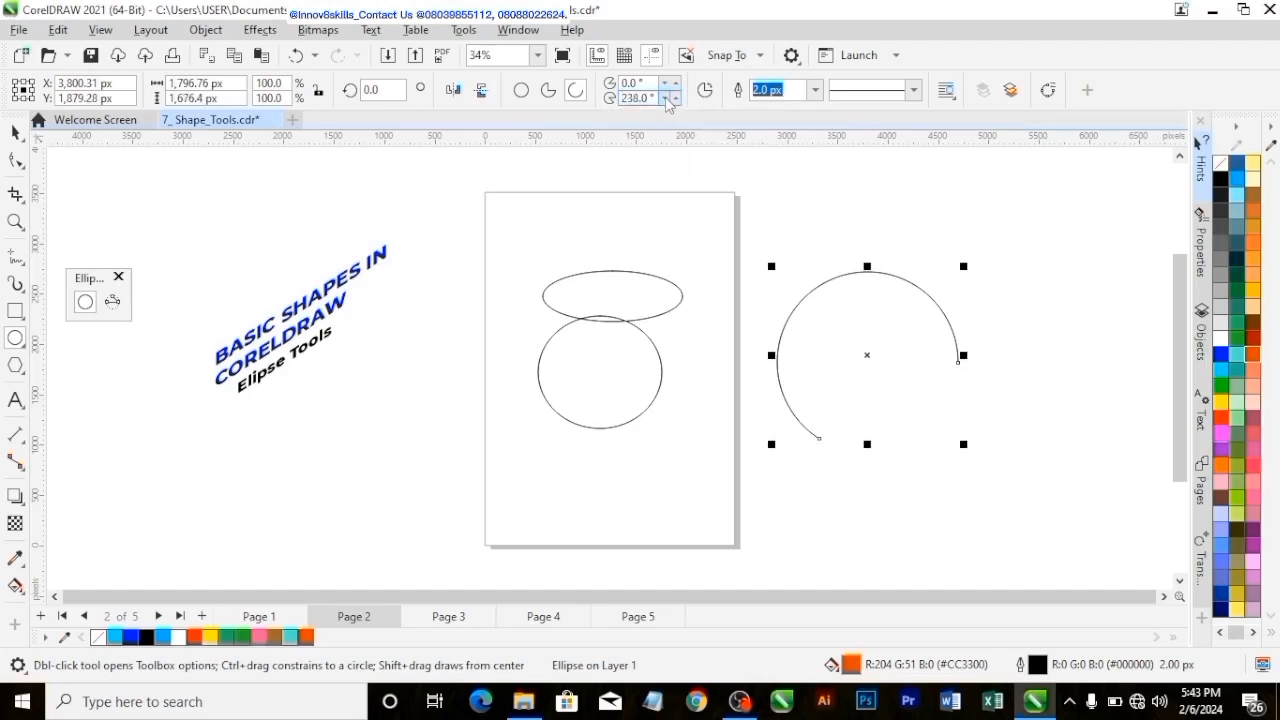
left_click(668, 102)
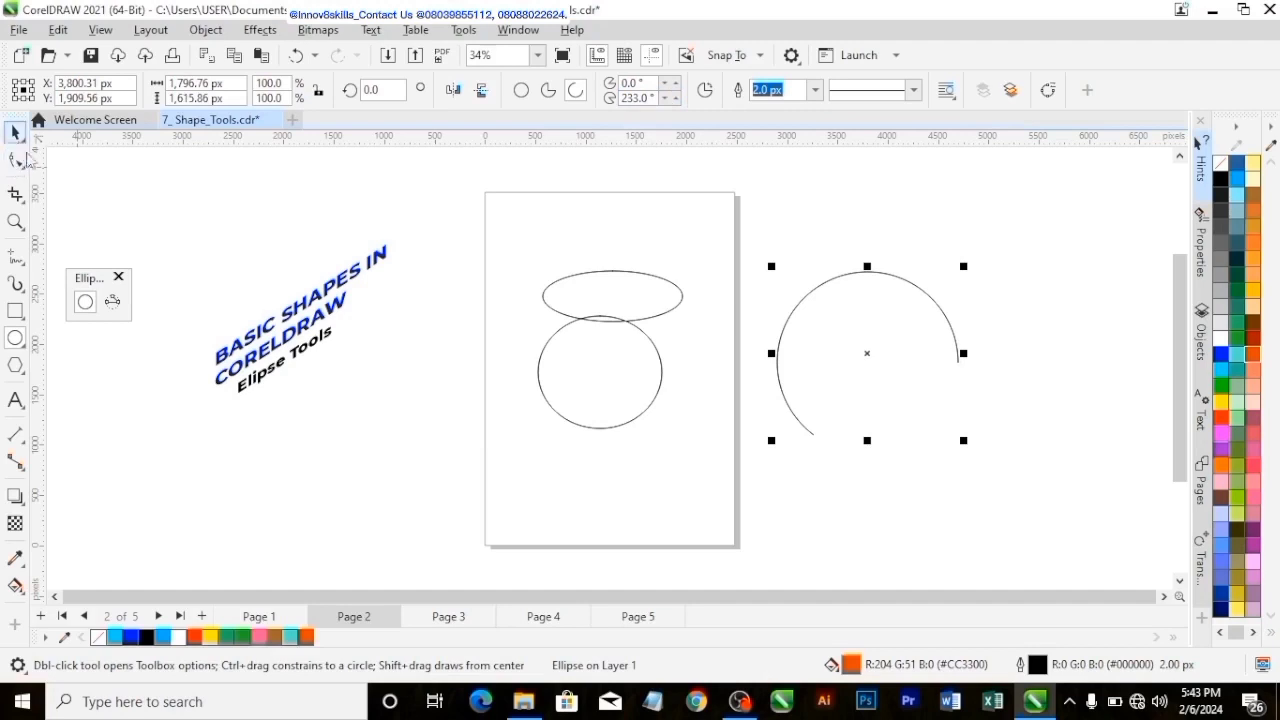
Set the arc's outline width to 25 px.
left_click(816, 90)
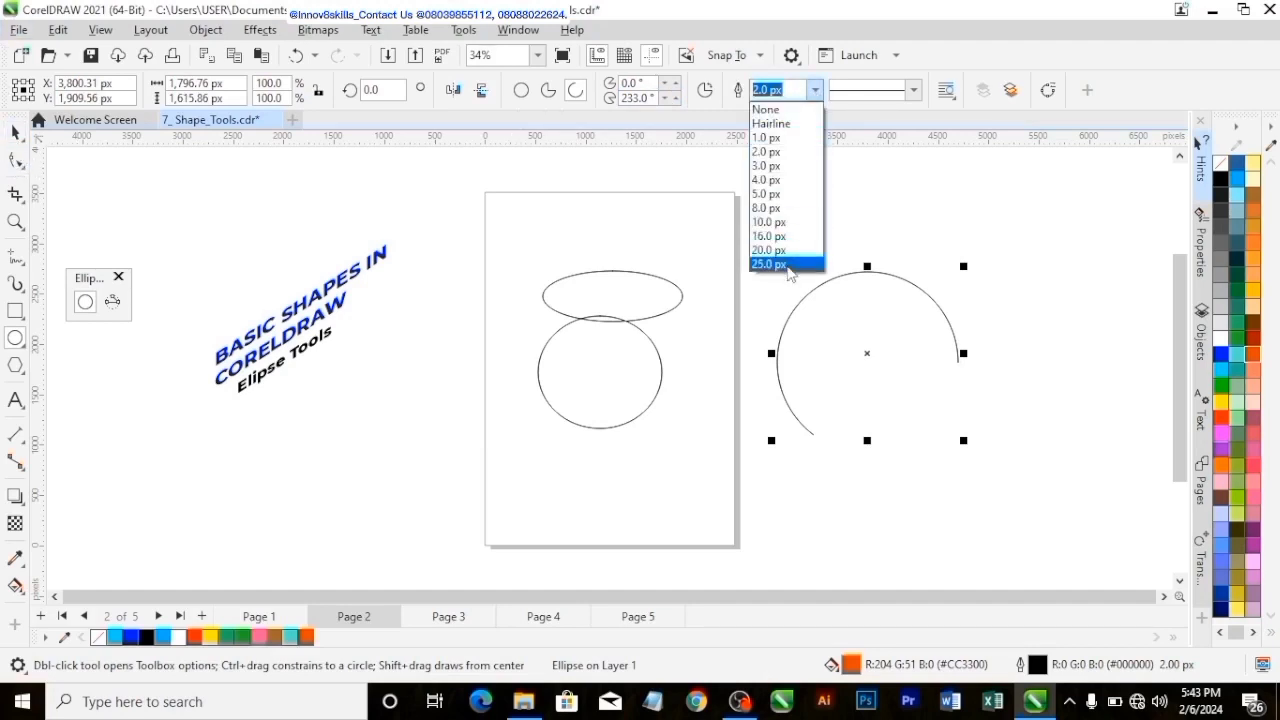
left_click(816, 264)
left_click(12, 132)
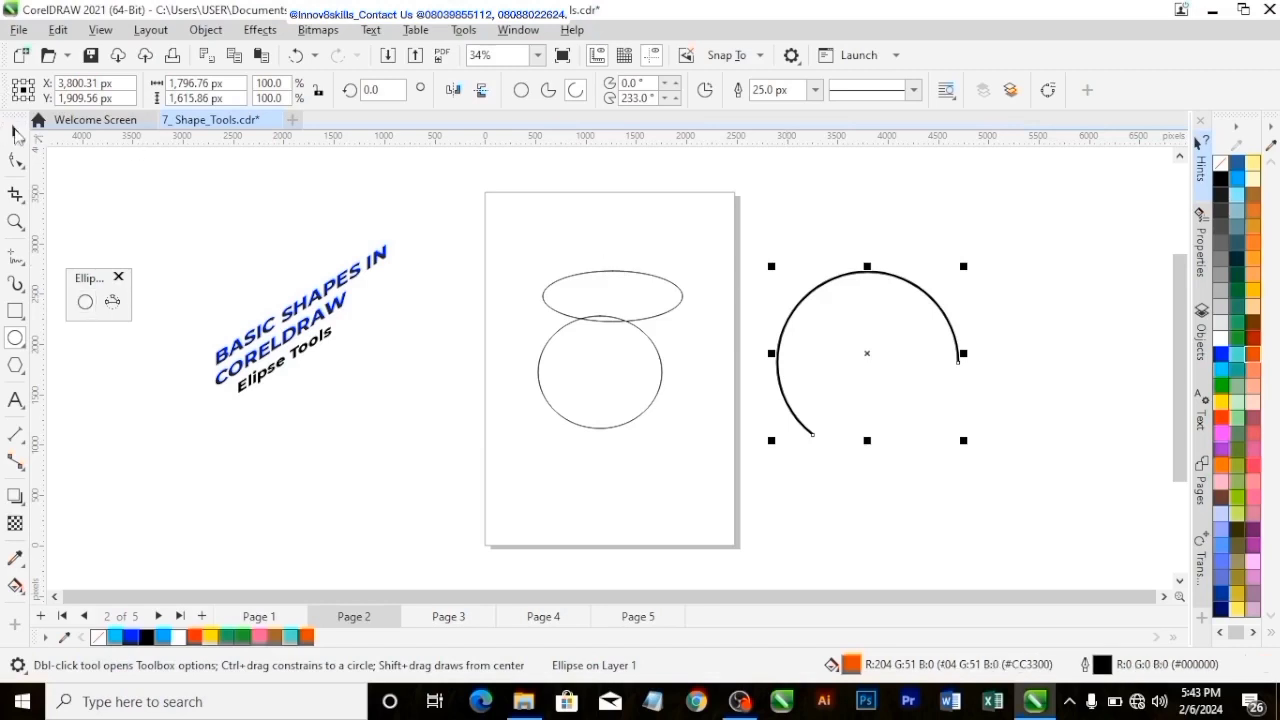
Select both ellipses and the thick arc together and delete them.
left_click(857, 223)
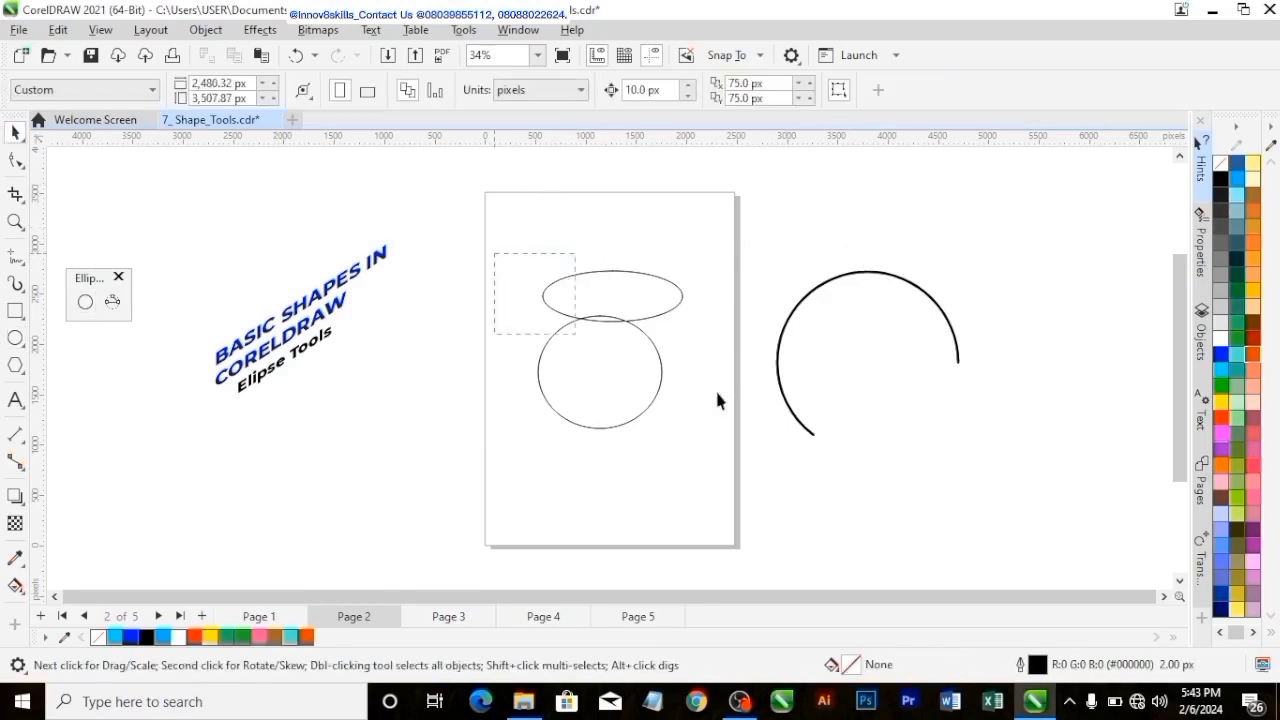
left_click_drag(1009, 378, 1010, 377)
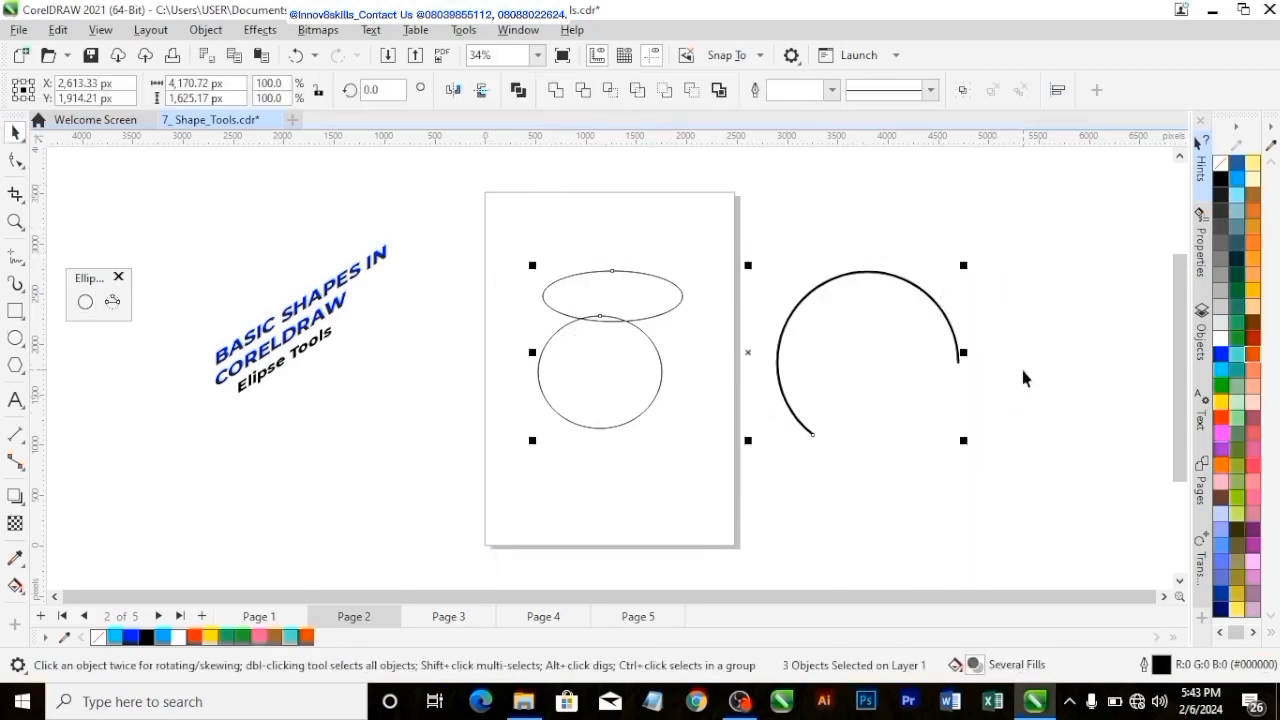
key("Delete")
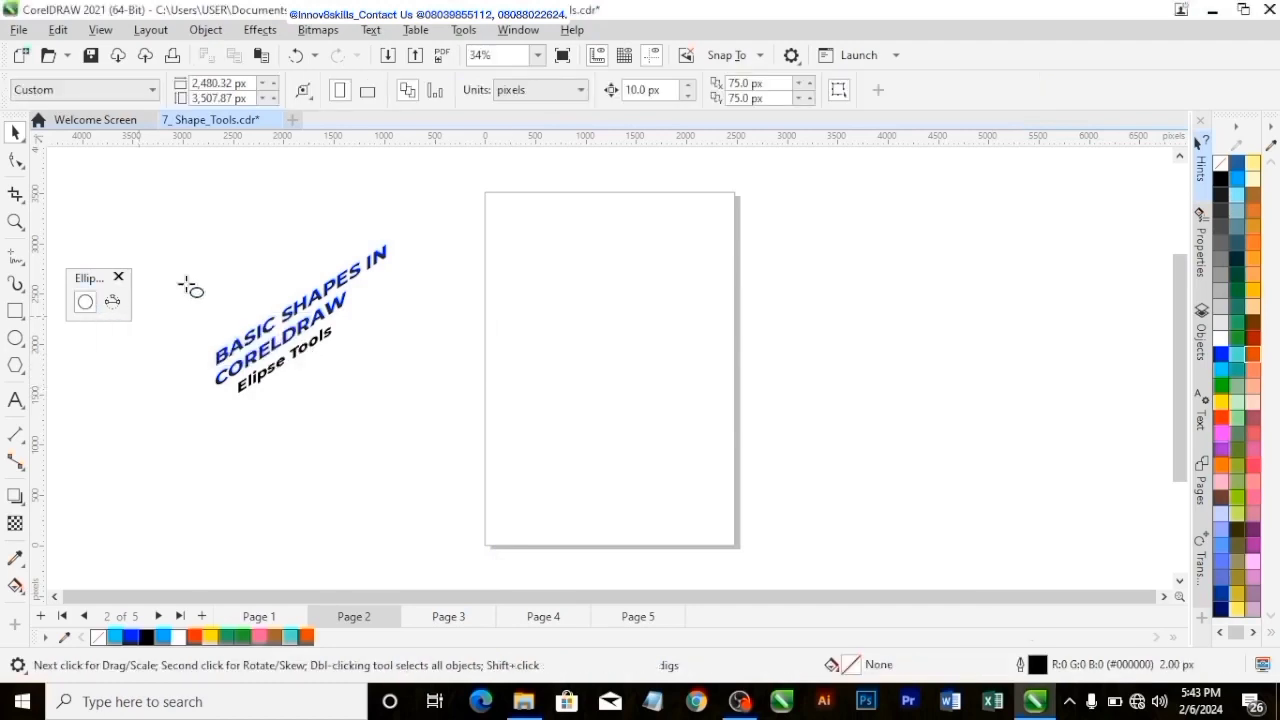
Draw a circle about 1,536 px wide, filled green (#339966), and move it off the page to about X 5,509, Y 2,764 px.
mouse_move(492, 264)
left_mouse_down()
mouse_move(631, 346)
mouse_move(658, 430)
left_mouse_up()
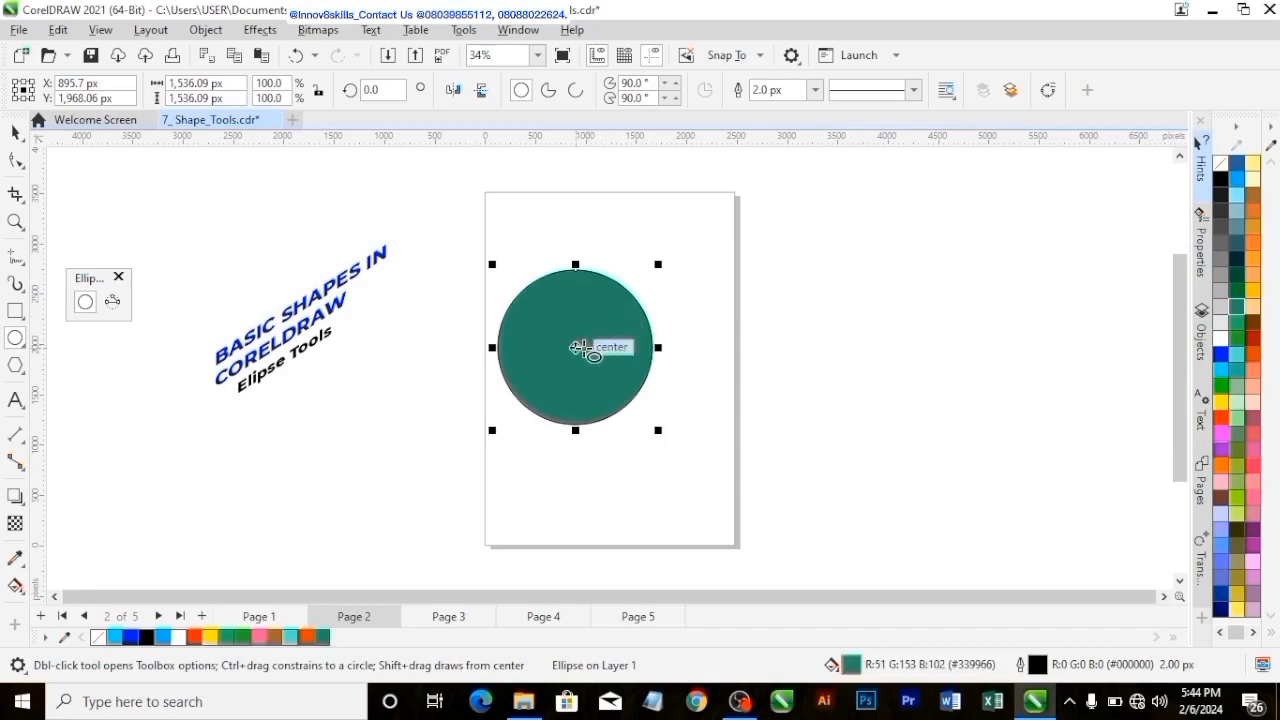
key("space")
left_click_drag(577, 348, 1042, 267)
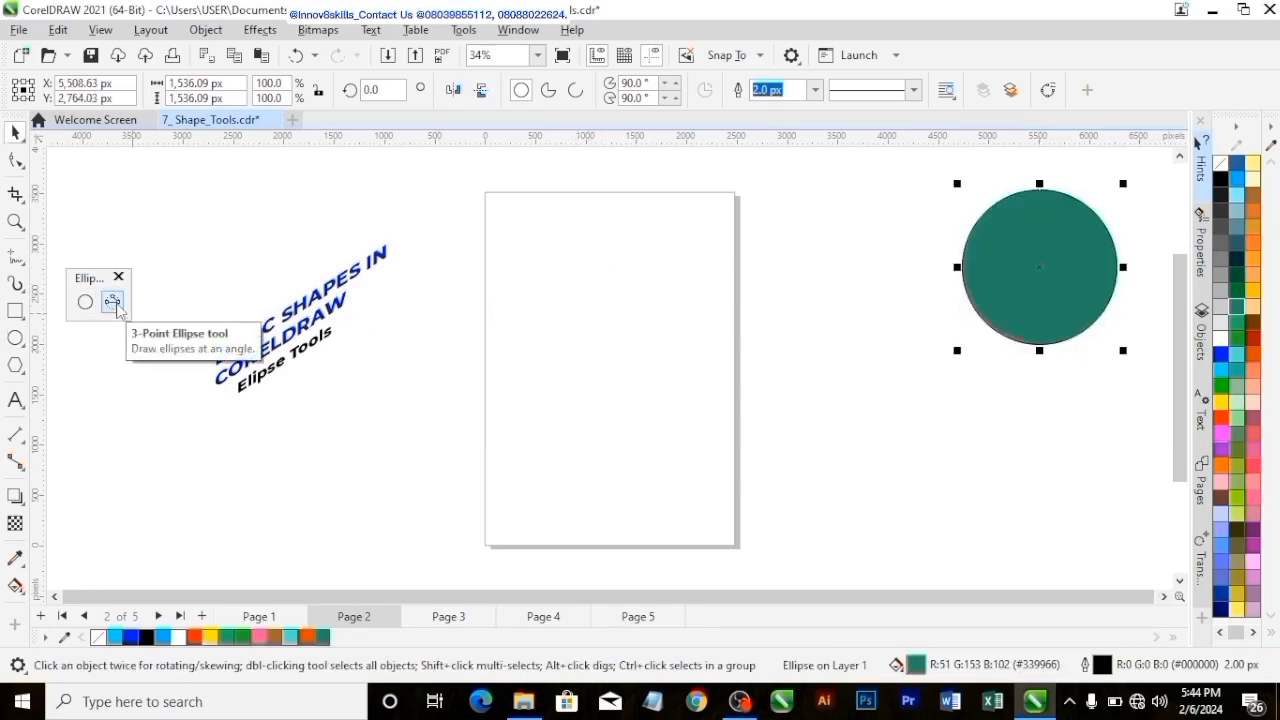
Draw a 3-point ellipse about 1,648 by 661 px across the page and fill it blue (#0000FF).
left_click(113, 303)
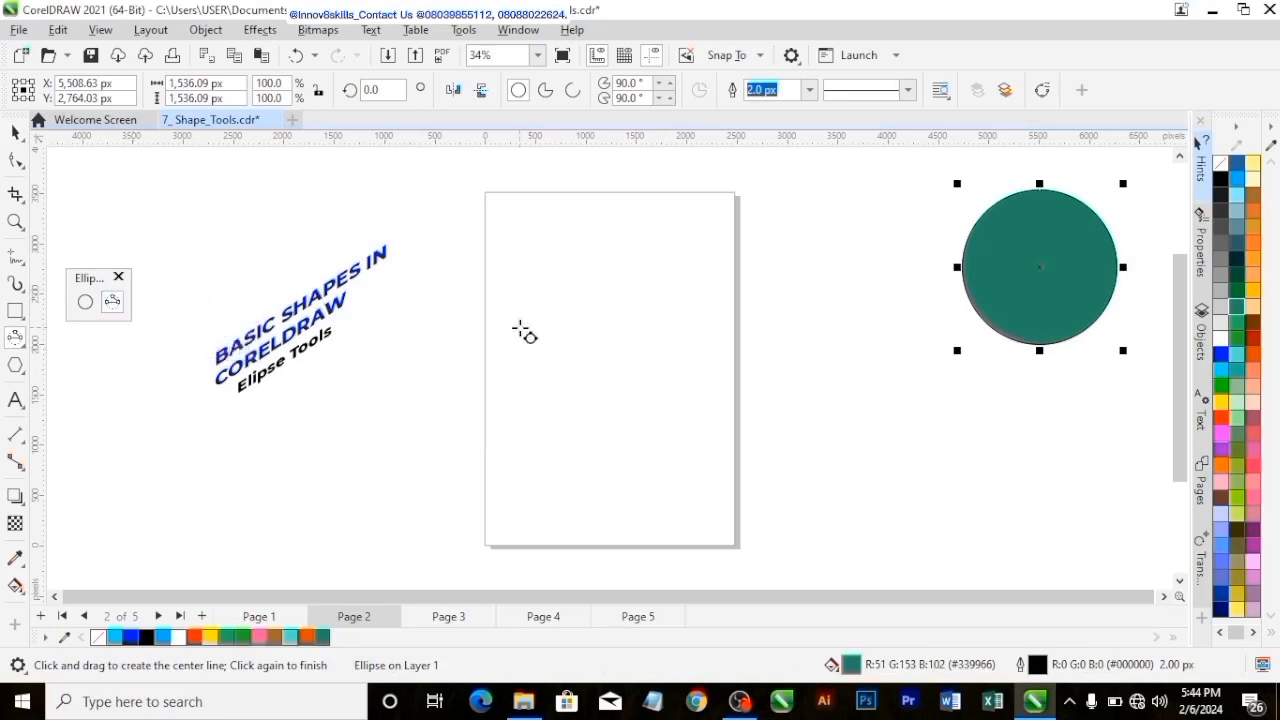
left_click_drag(520, 326, 688, 330)
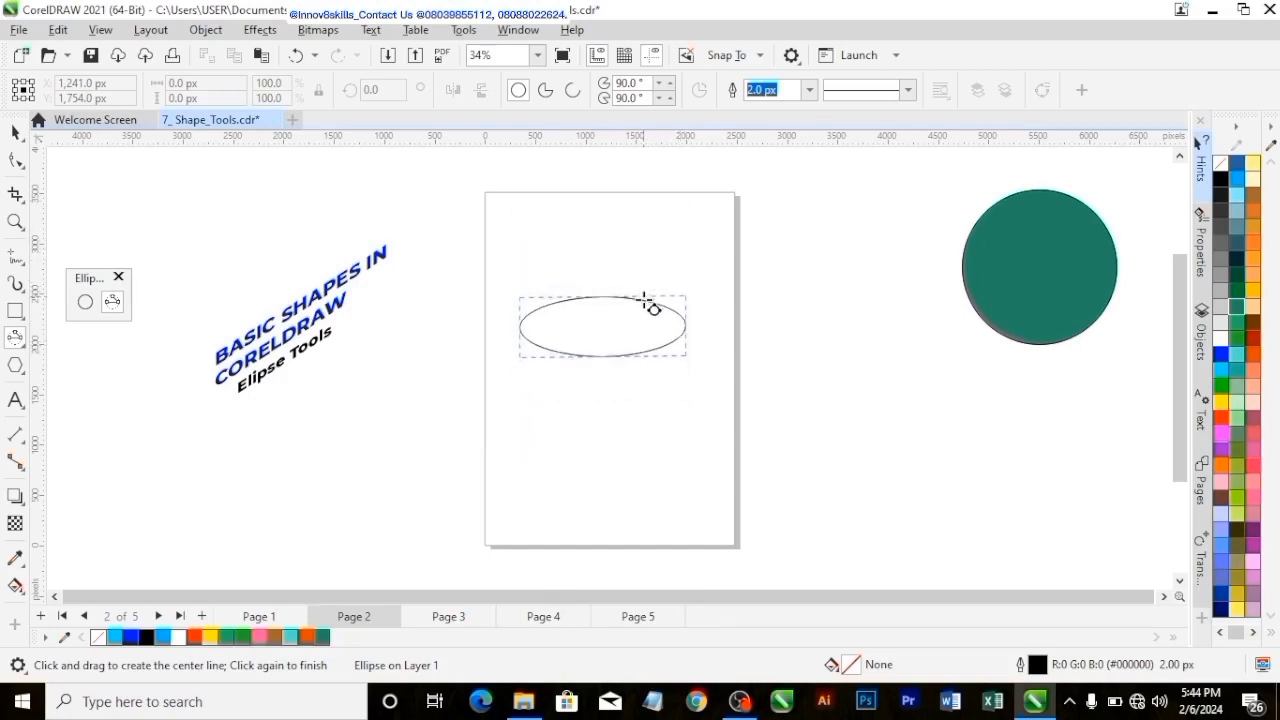
left_click(644, 294)
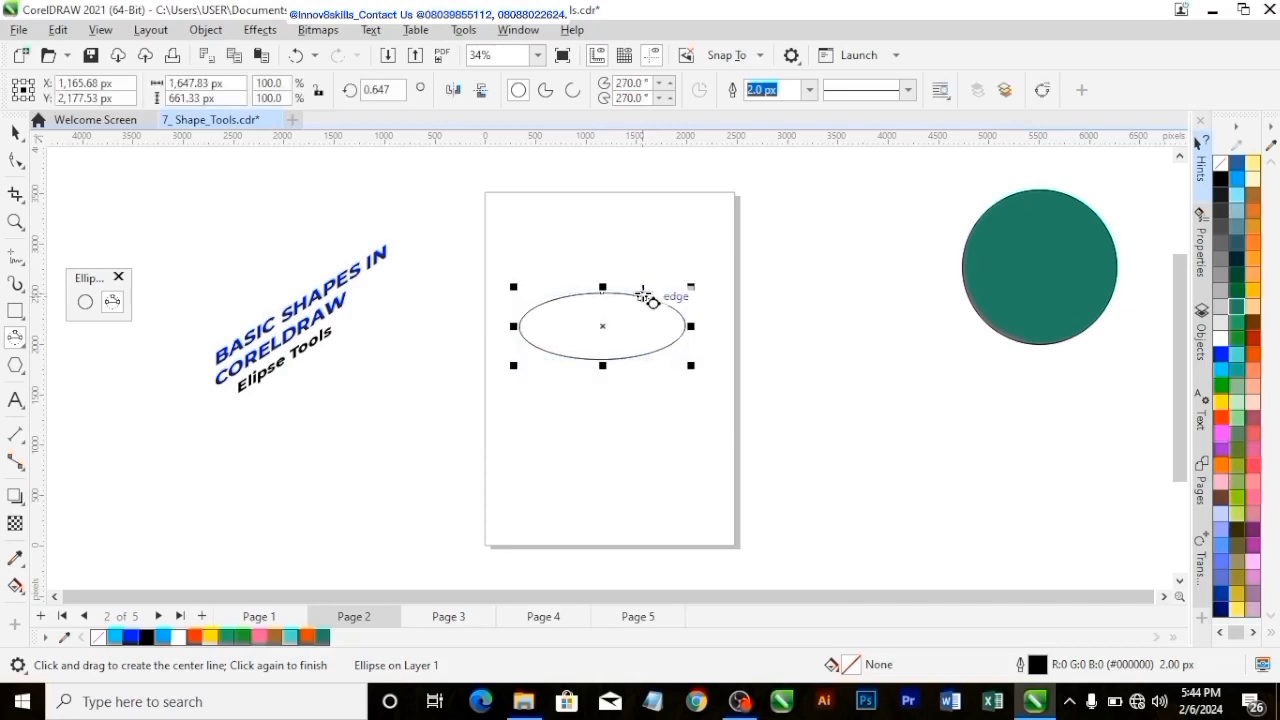
left_click(146, 638)
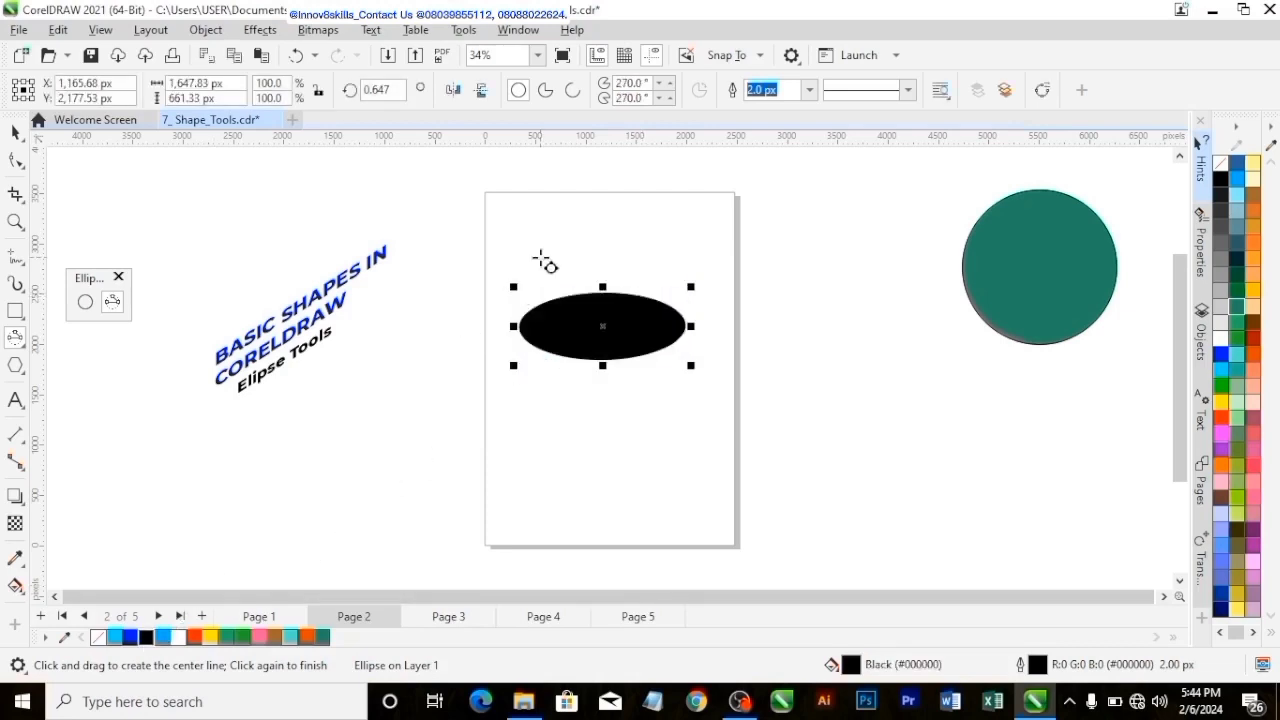
left_click(321, 638)
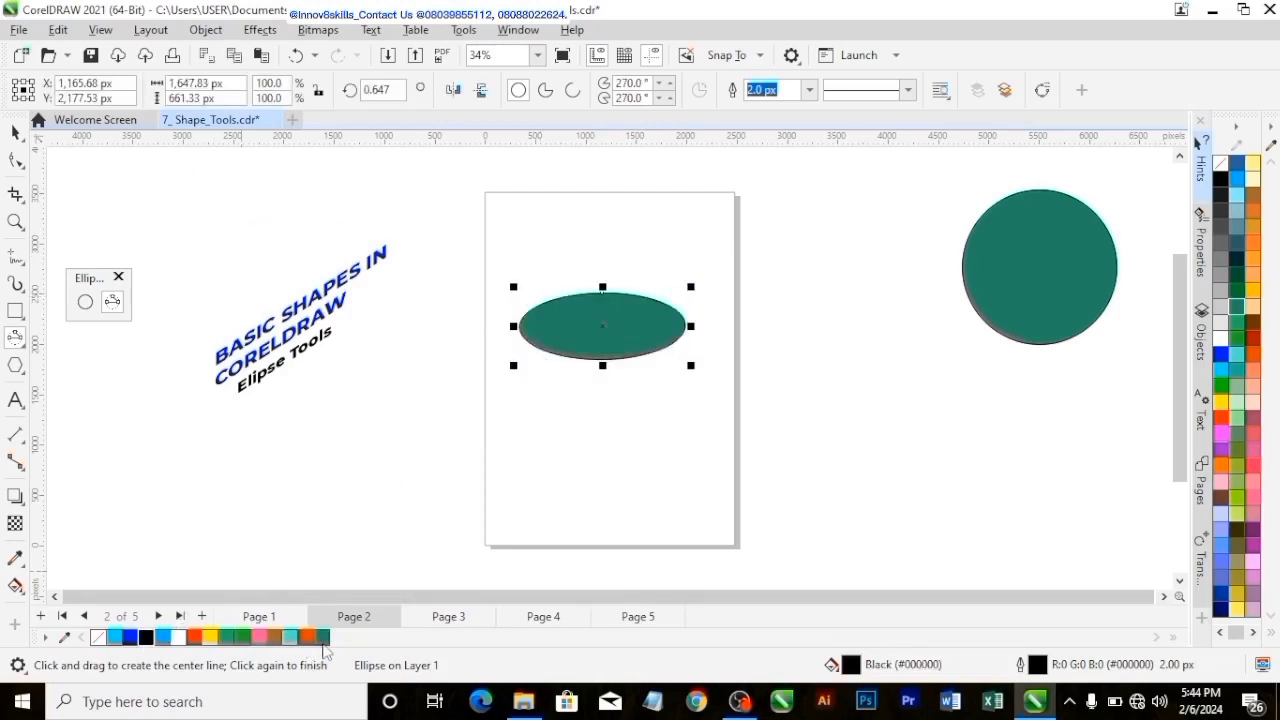
left_click(133, 639)
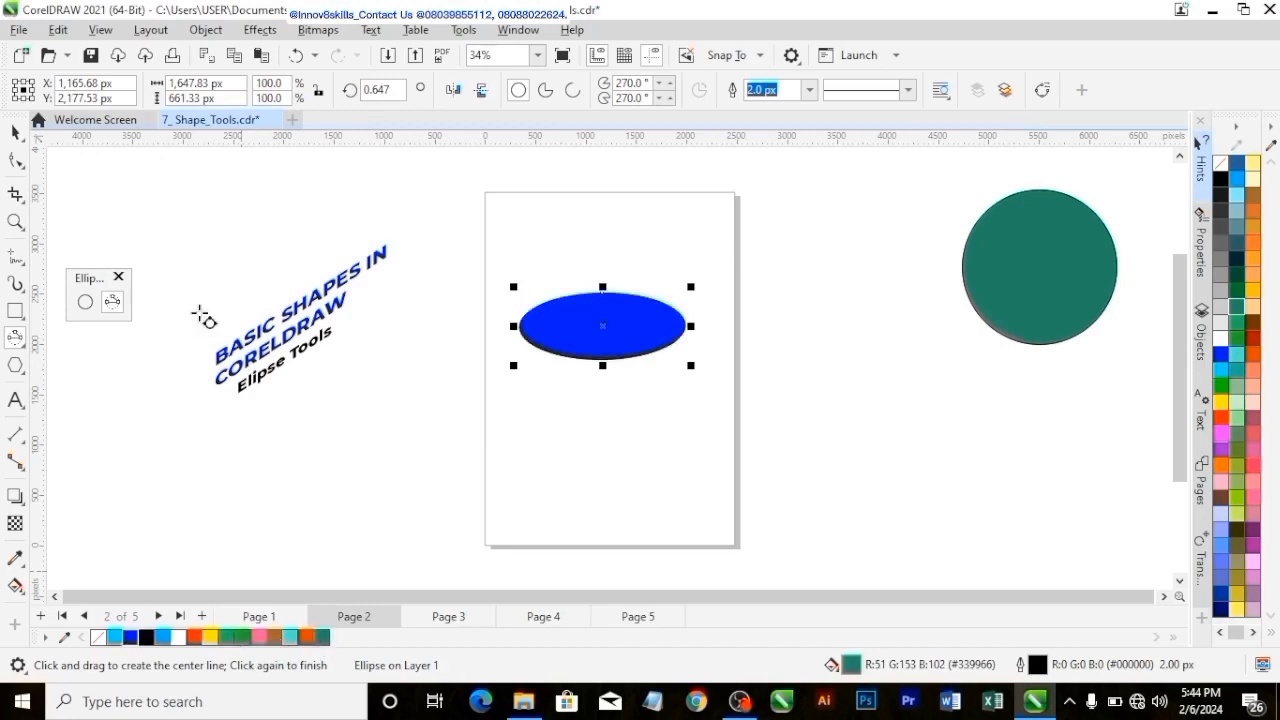
left_click(13, 135)
left_click(497, 243)
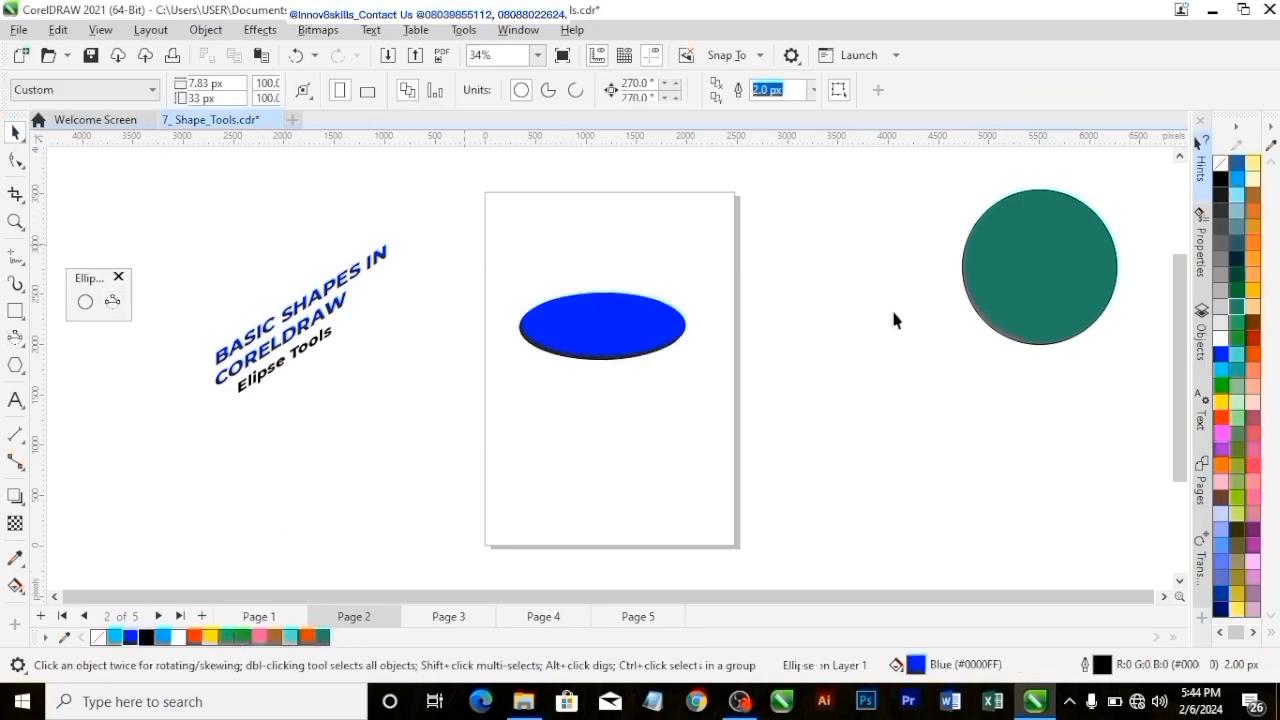
Draw a second, nearly circular 3-point ellipse about 1,579 by 1,596 px on a slanted centre line below the blue one.
left_click(112, 301)
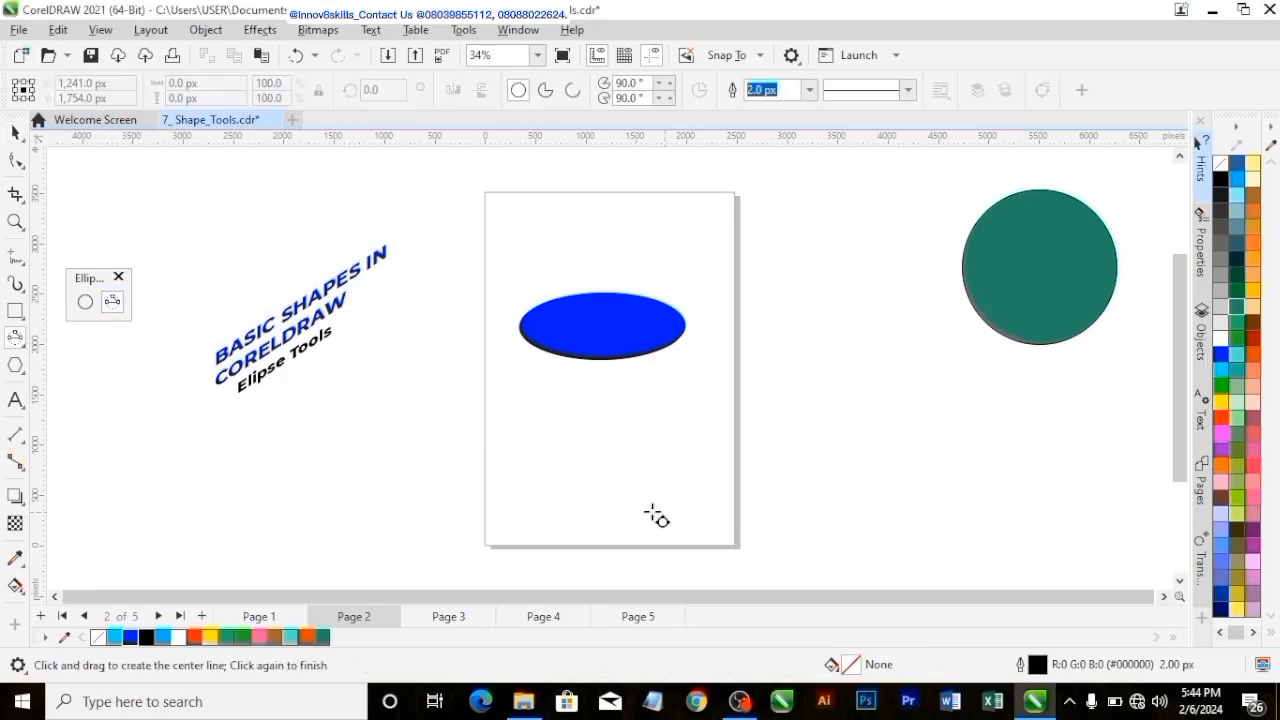
left_click_drag(597, 497, 712, 400)
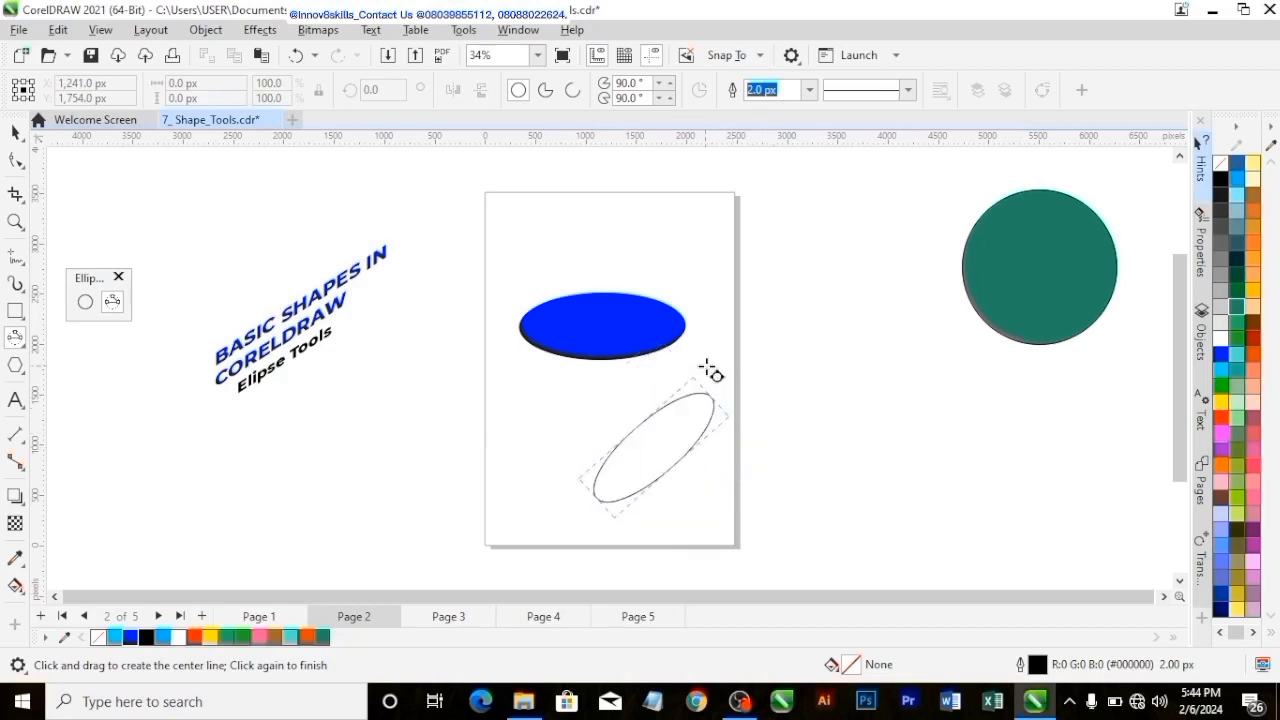
left_click(790, 447)
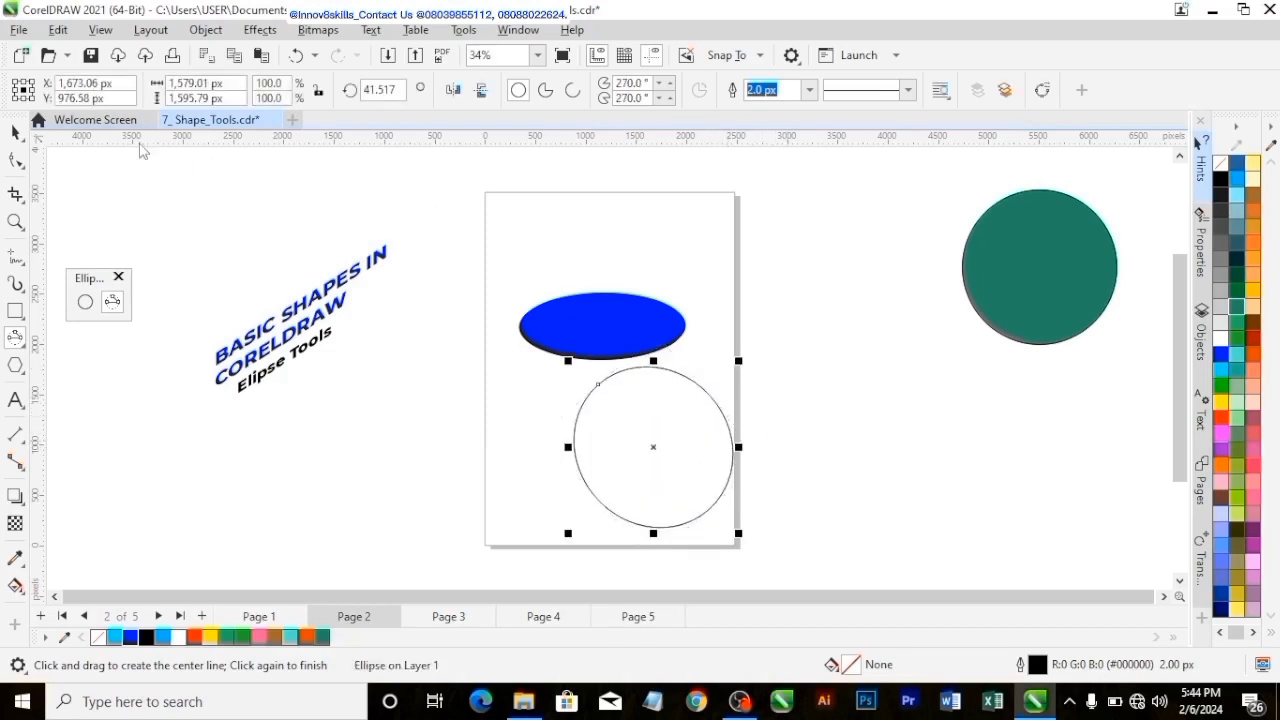
Delete the unfilled slanted ellipse and the blue ellipse from the page.
left_click(14, 133)
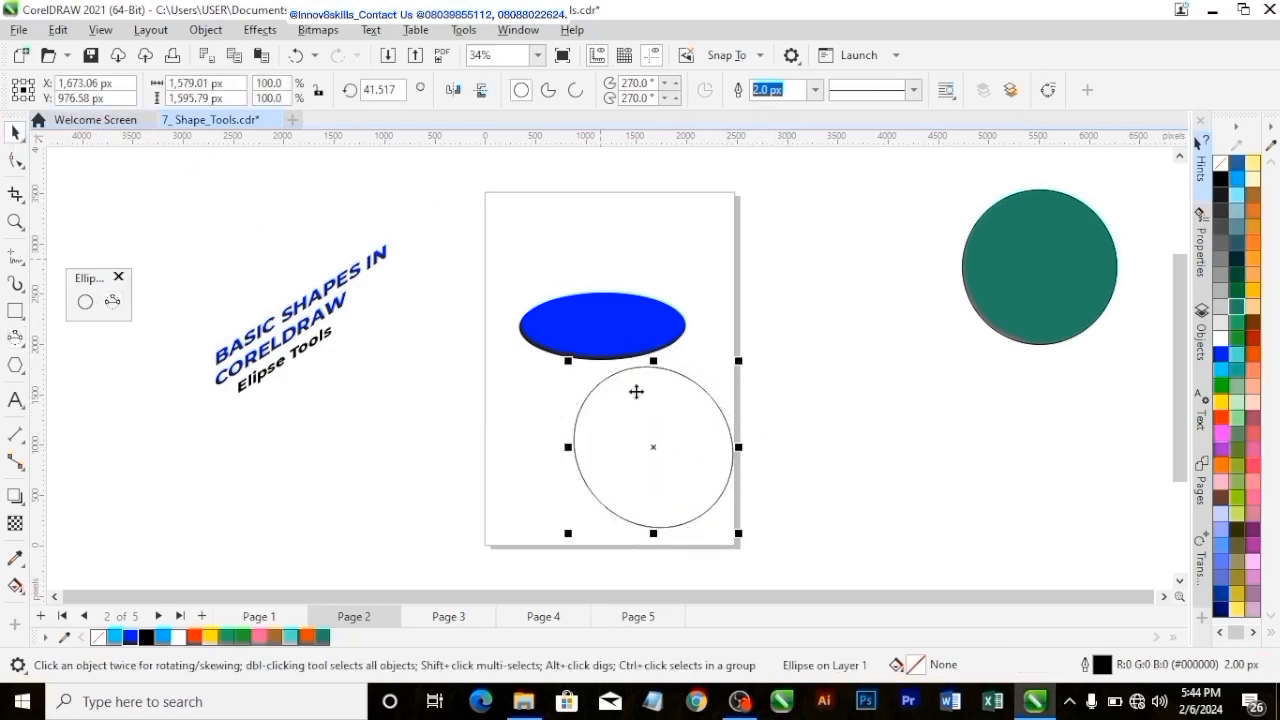
key("Delete")
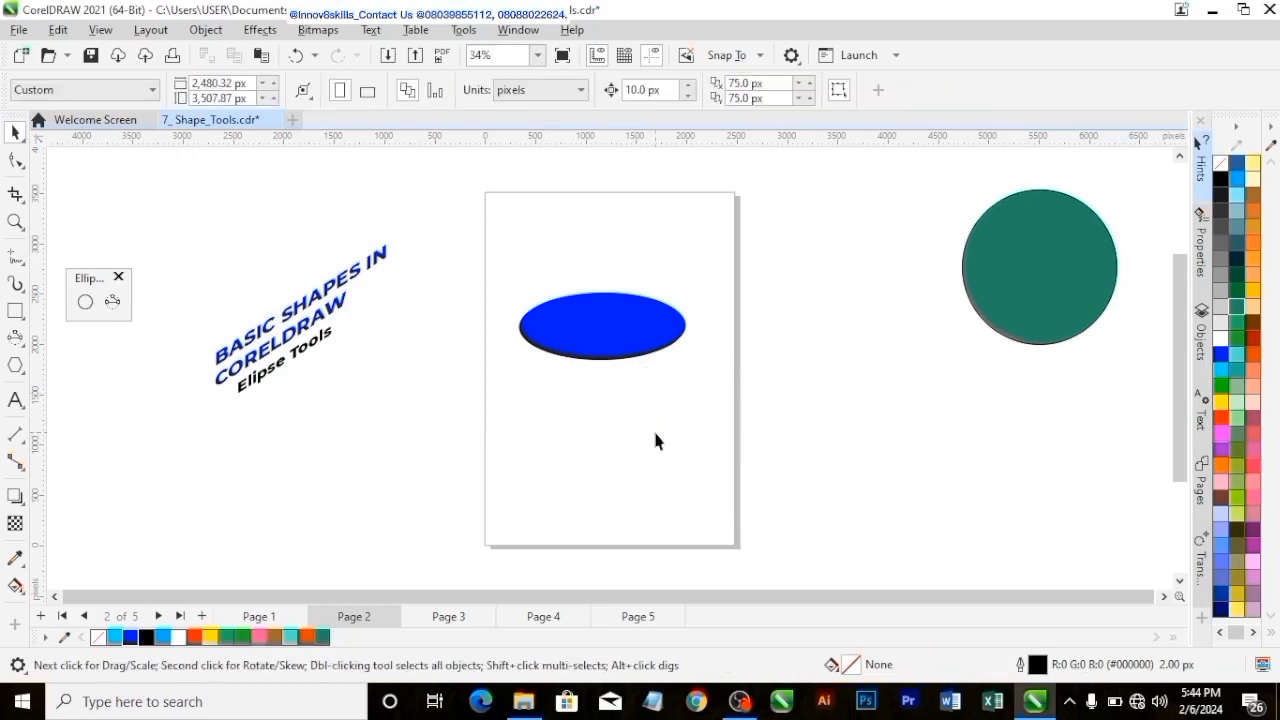
left_click(603, 318)
key("Delete")
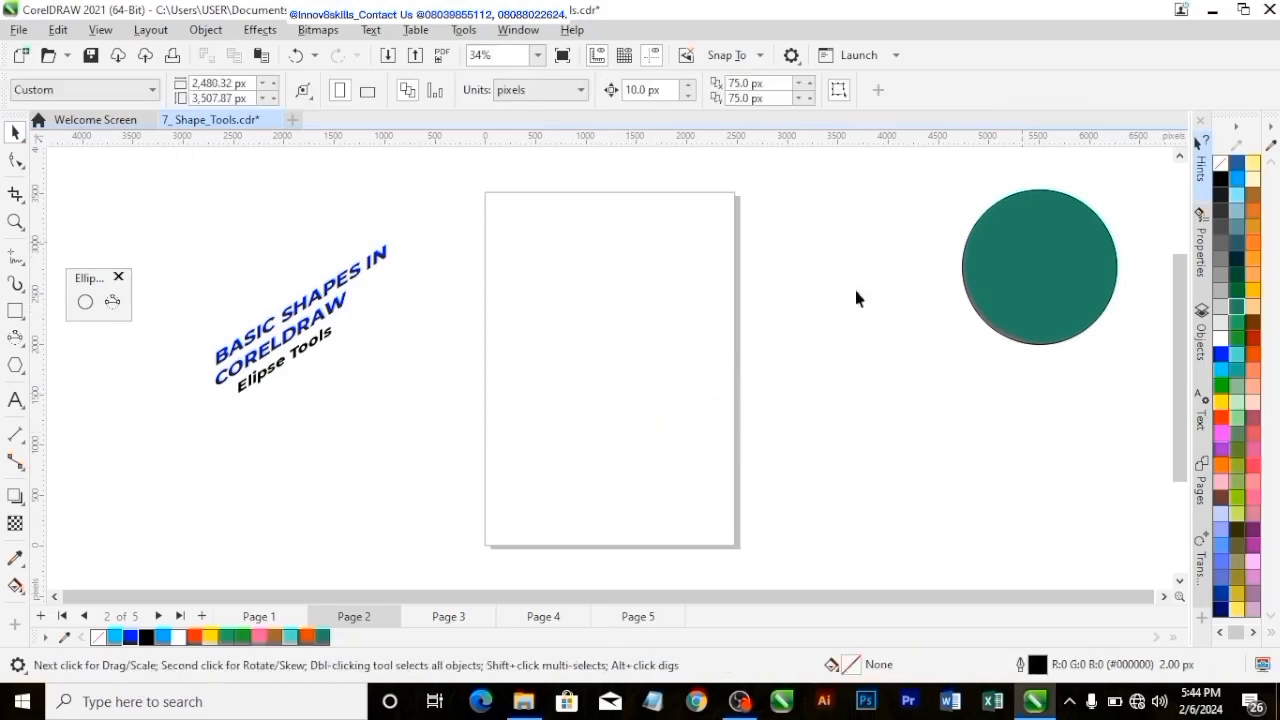
Go to Page 3 and detach the polygon tool group as a floating Shape Tools palette.
left_click(118, 277)
left_click(444, 616)
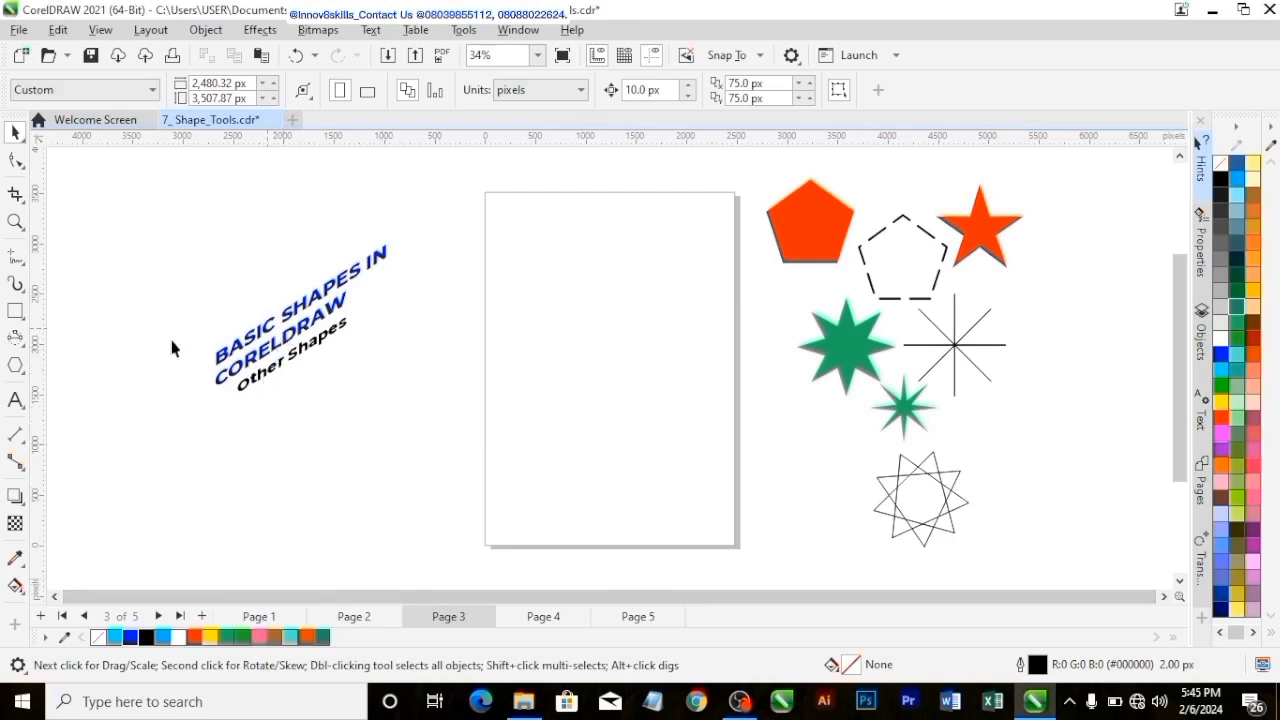
left_click(19, 342)
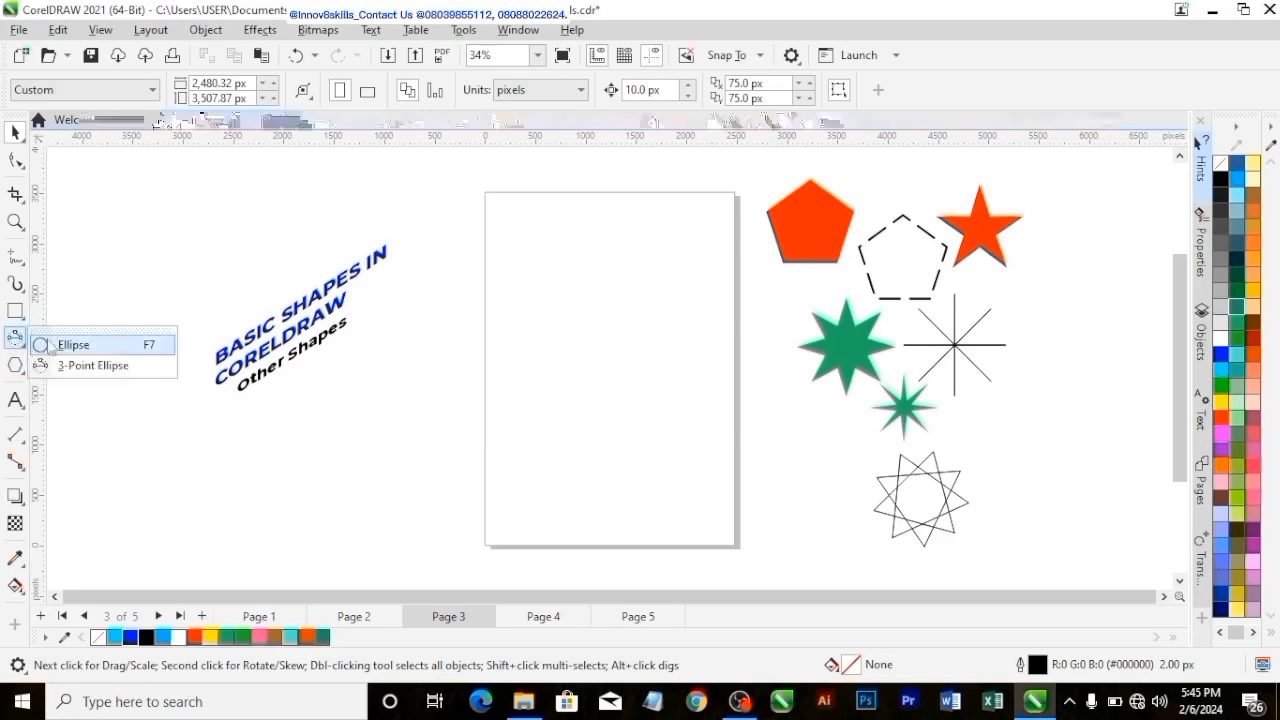
left_click(48, 345)
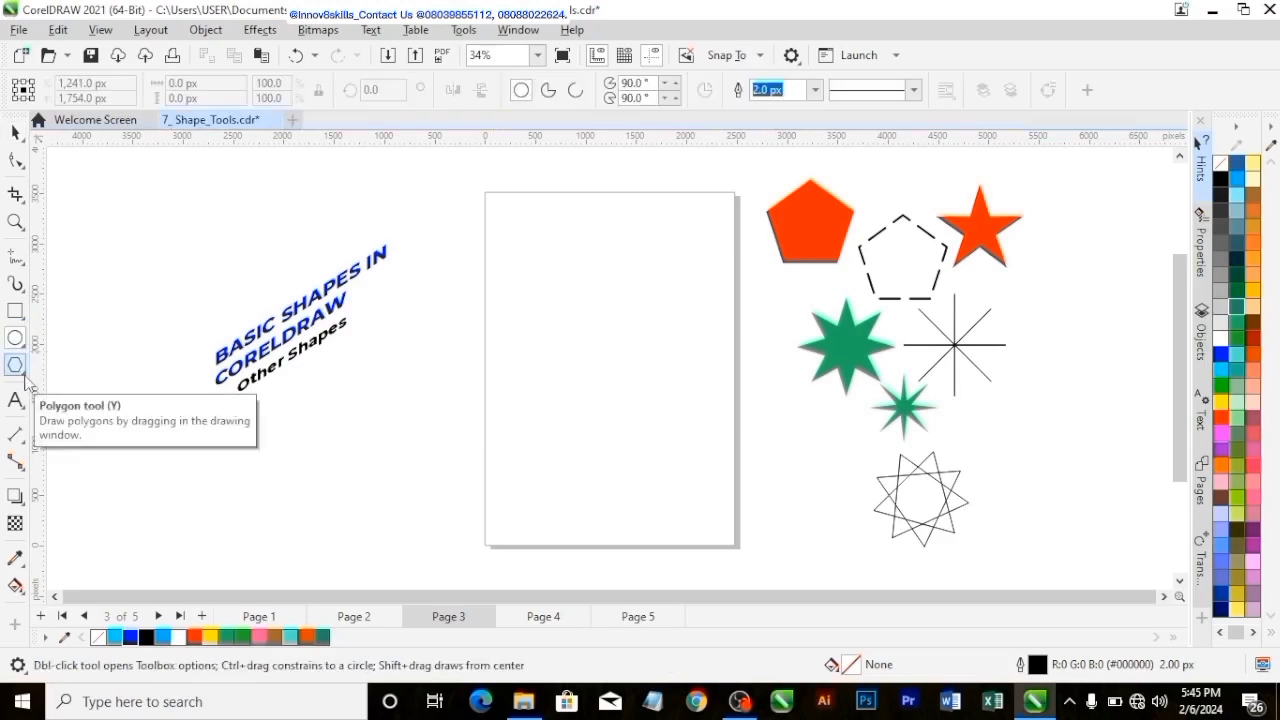
left_click(26, 379)
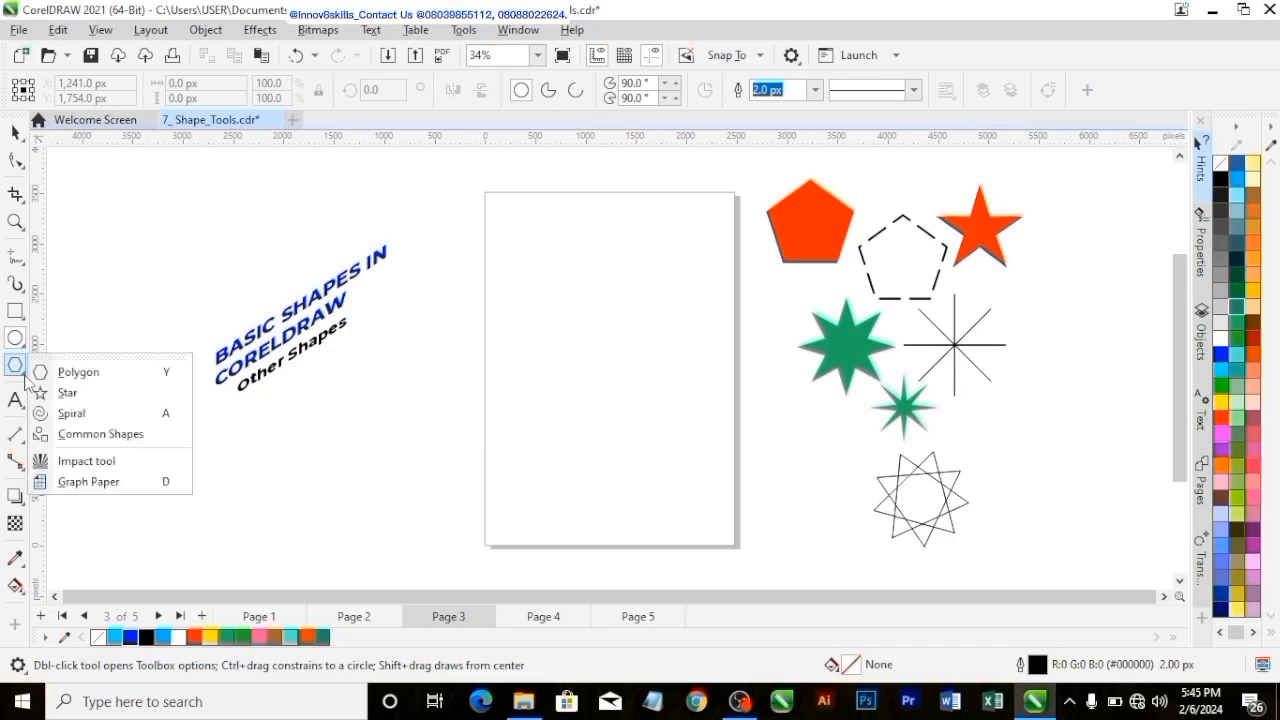
left_click_drag(100, 357, 187, 404)
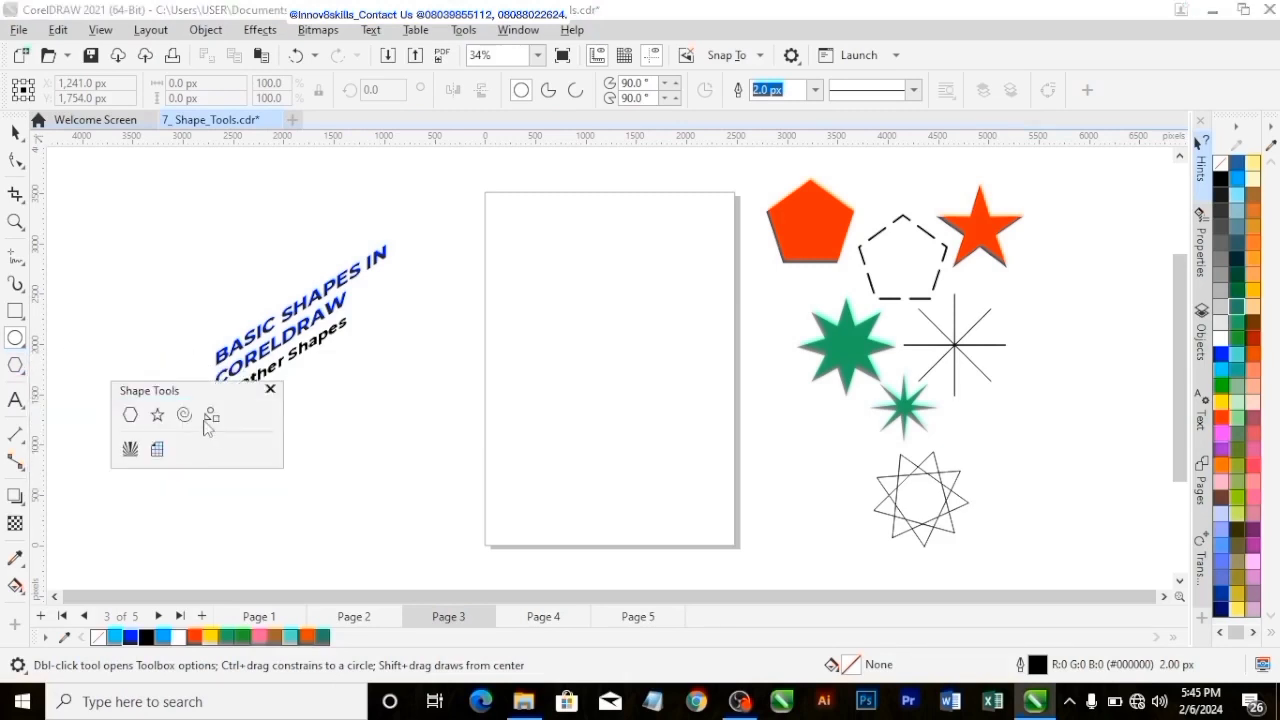
Draw a three-sided polygon from its center near the page's upper-left corner.
left_click(131, 416)
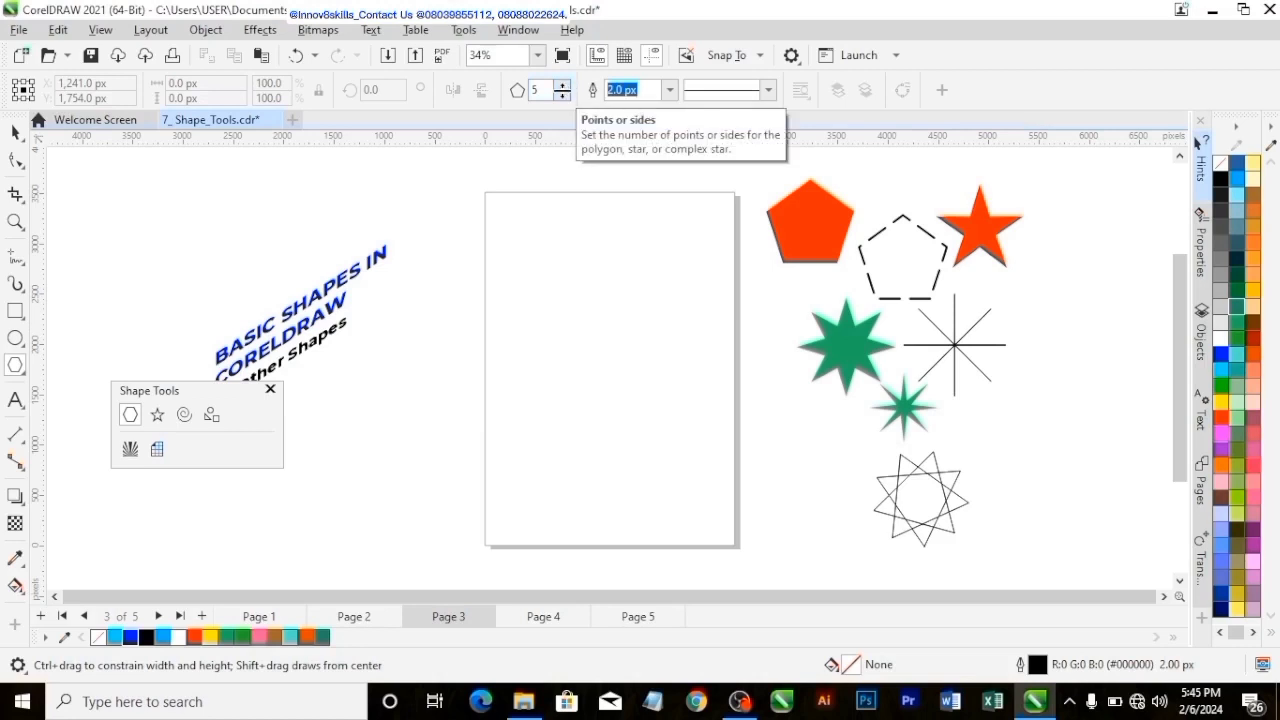
left_click(563, 96)
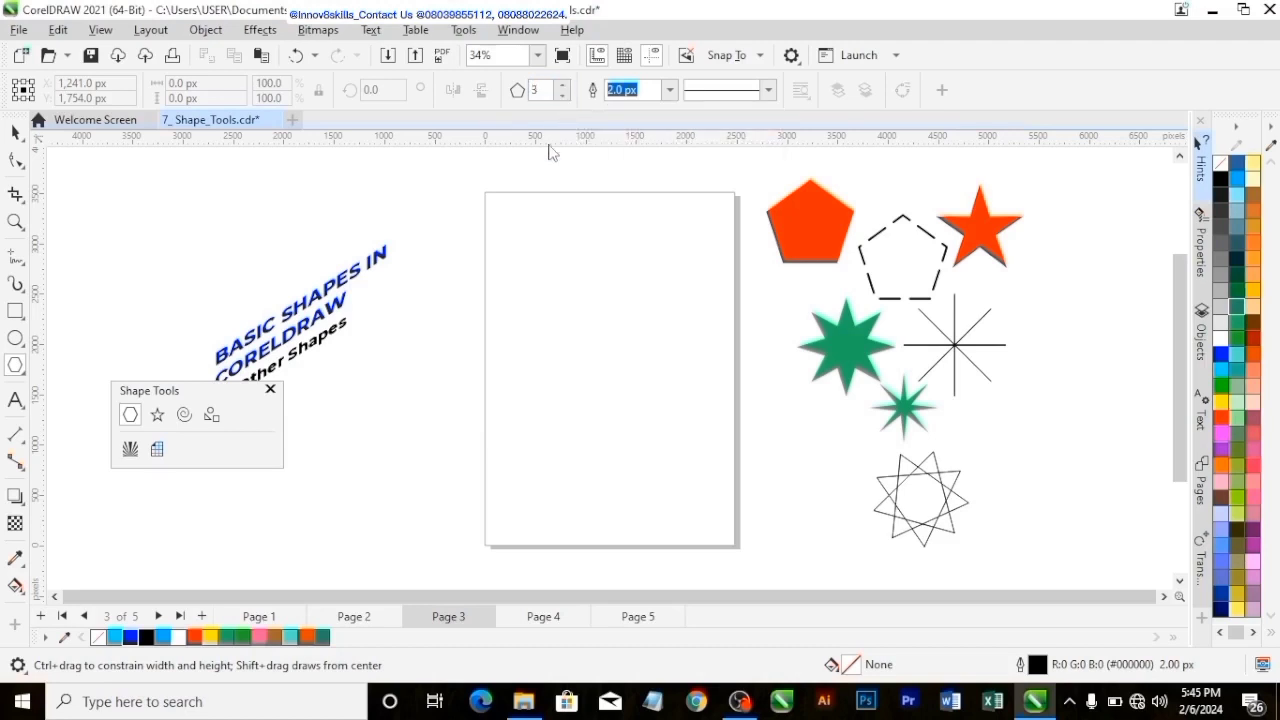
left_click_drag(523, 253, 590, 264)
Step the polygon's number of sides up past 11, back down to 6, and finish at 8.
left_click(565, 87)
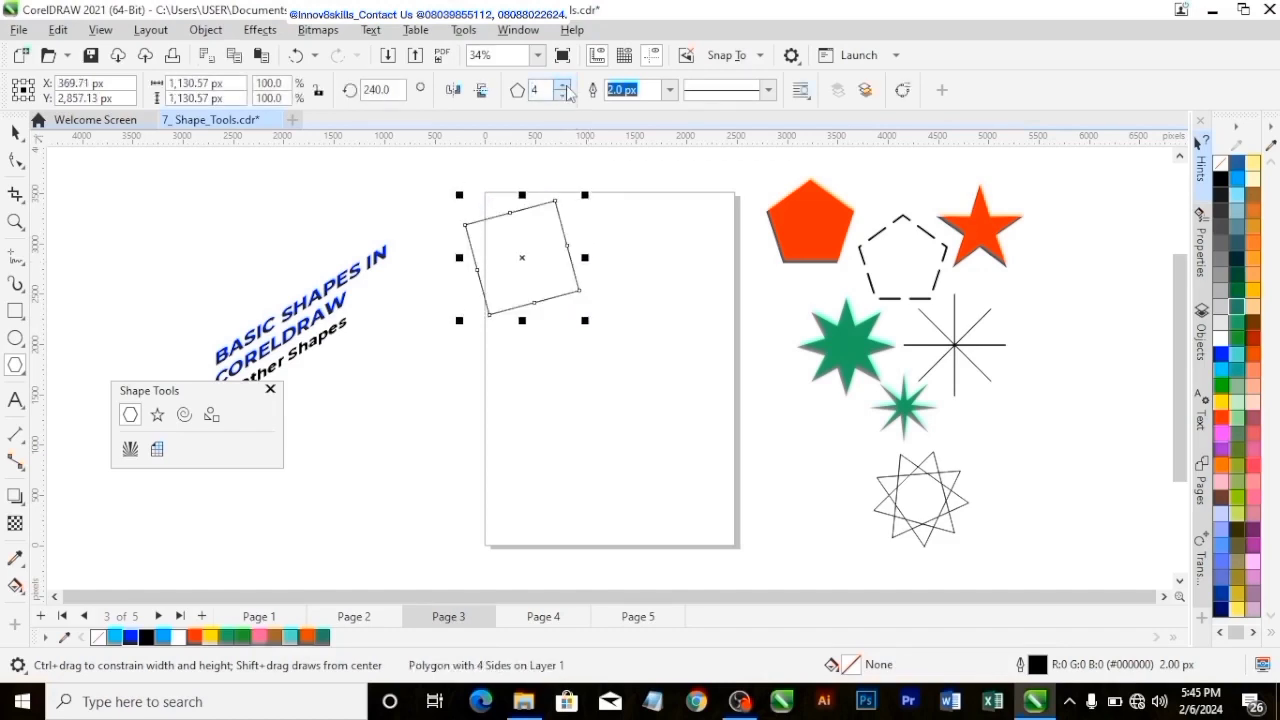
left_click(565, 87)
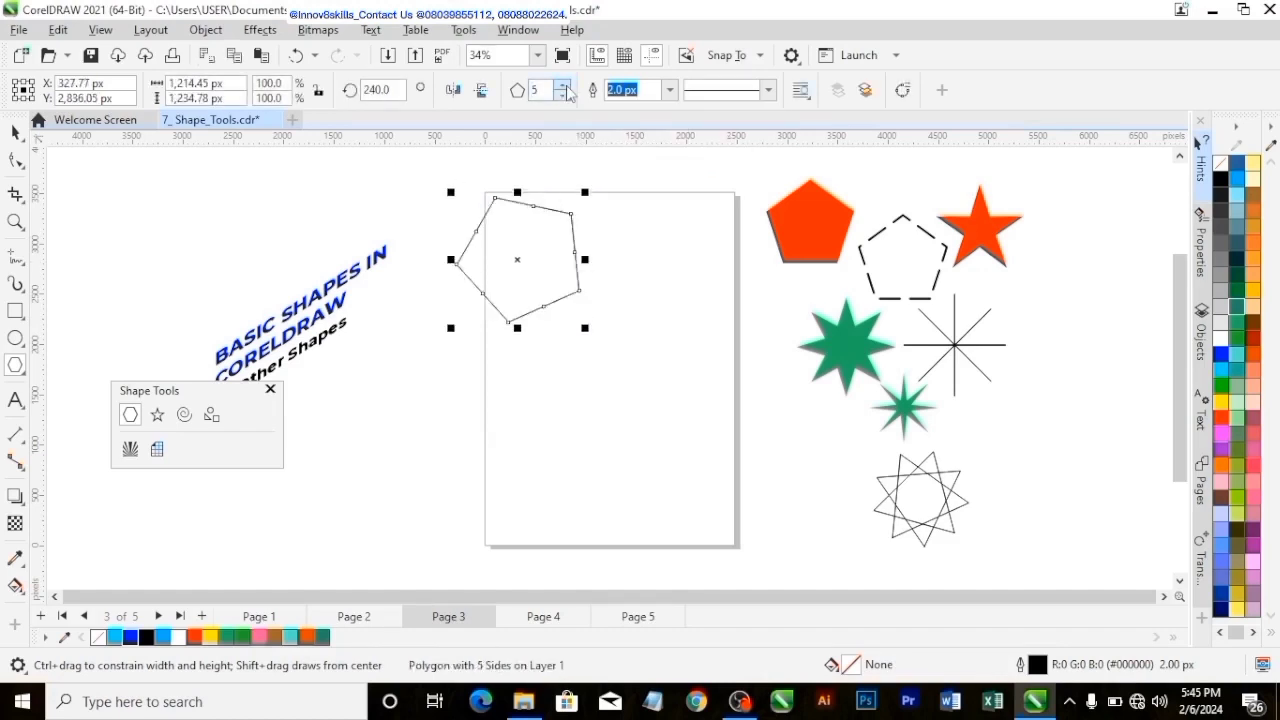
left_click(565, 87)
left_click(565, 87)
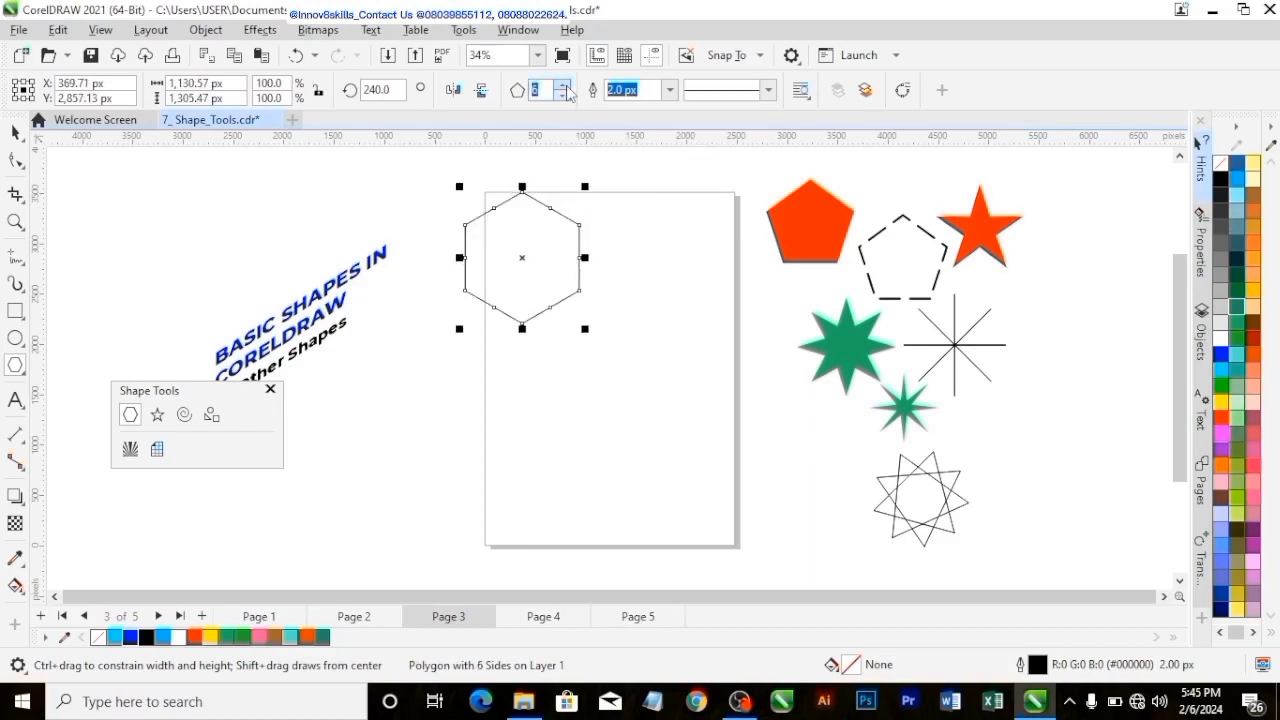
left_click(565, 87)
left_click(565, 87)
left_click(565, 87)
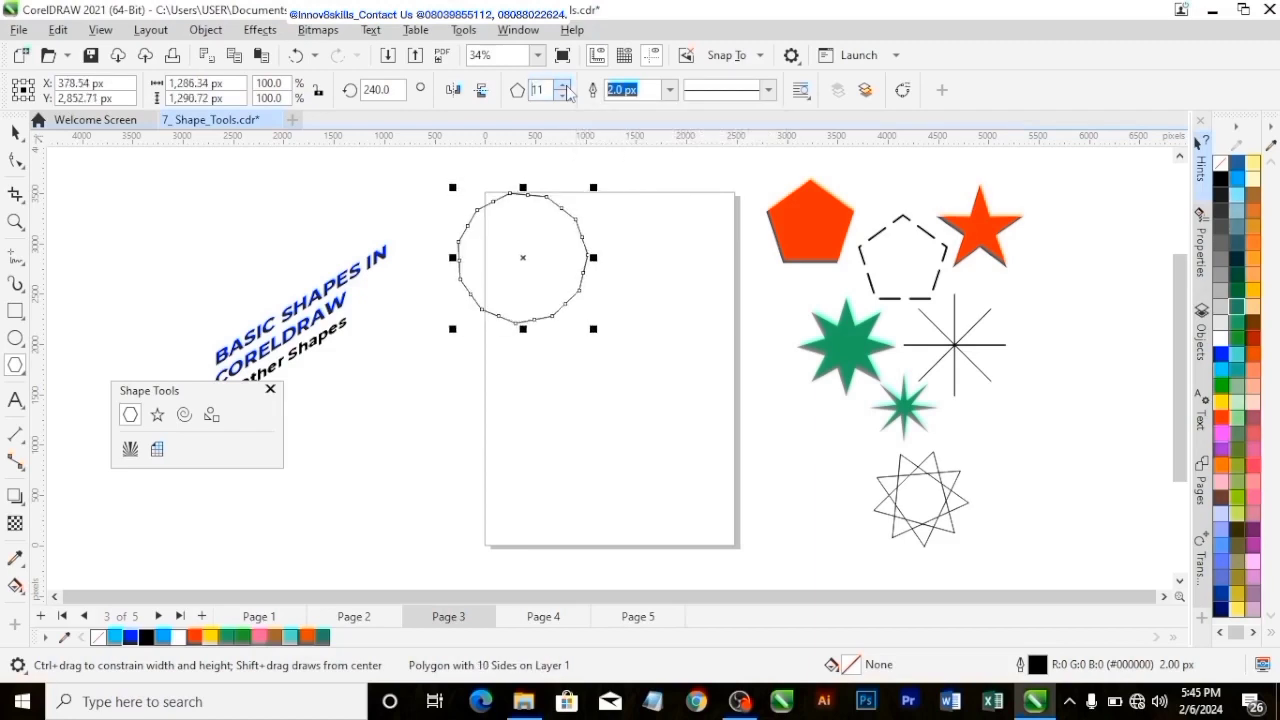
left_click(565, 87)
left_click(565, 87)
left_click(565, 87)
left_click(565, 87)
left_click(565, 87)
left_click(563, 95)
left_click(563, 95)
left_click(563, 95)
left_click(563, 95)
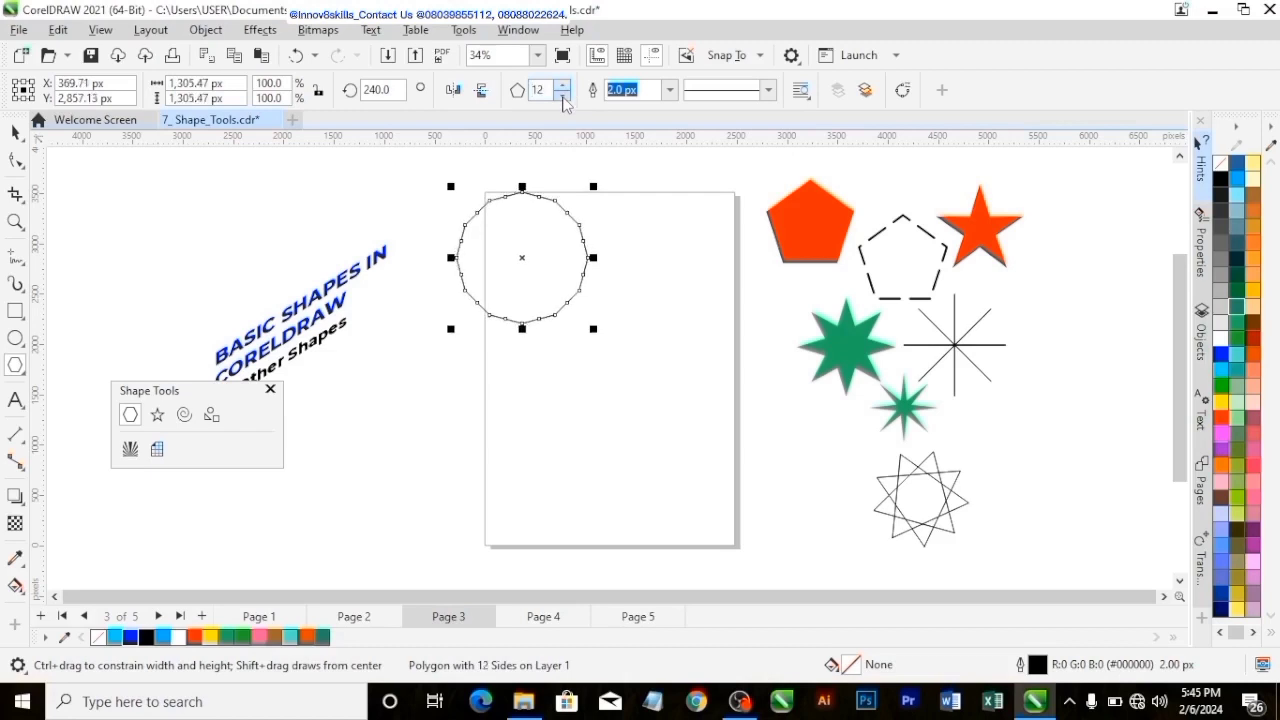
left_click(563, 95)
left_click(563, 95)
left_click(563, 95)
left_click(563, 95)
left_click(563, 95)
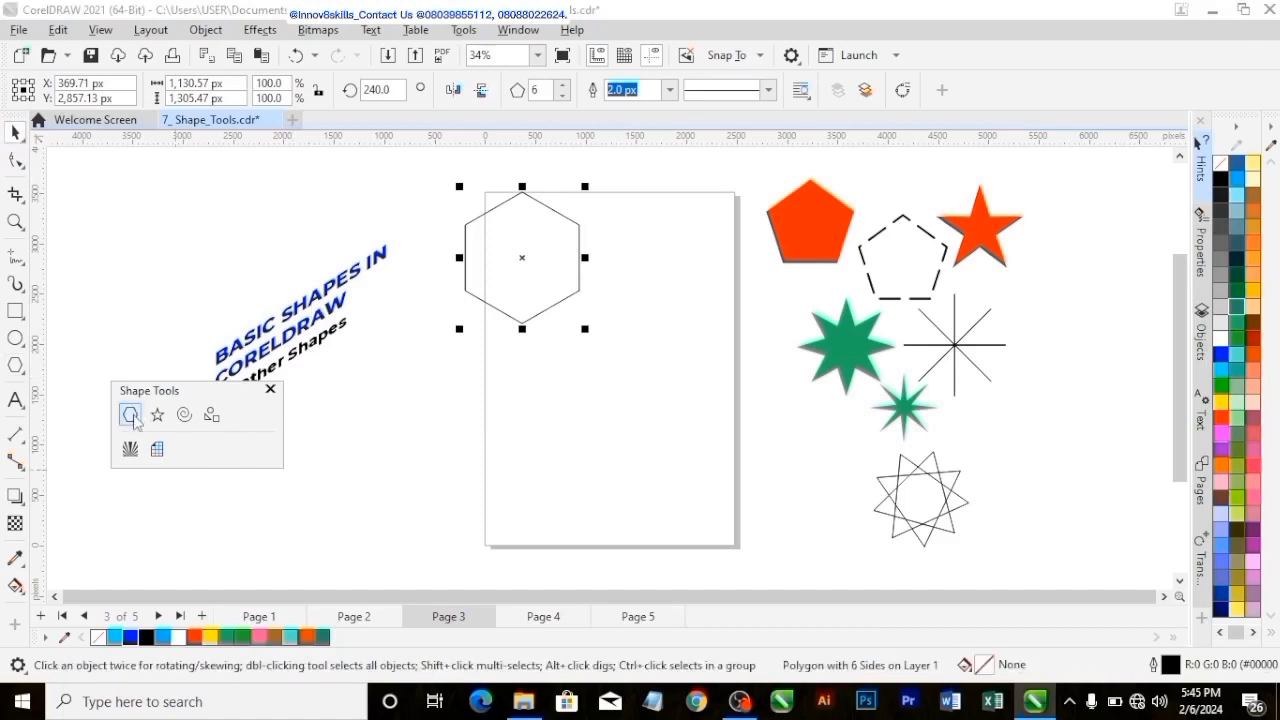
left_click(565, 88)
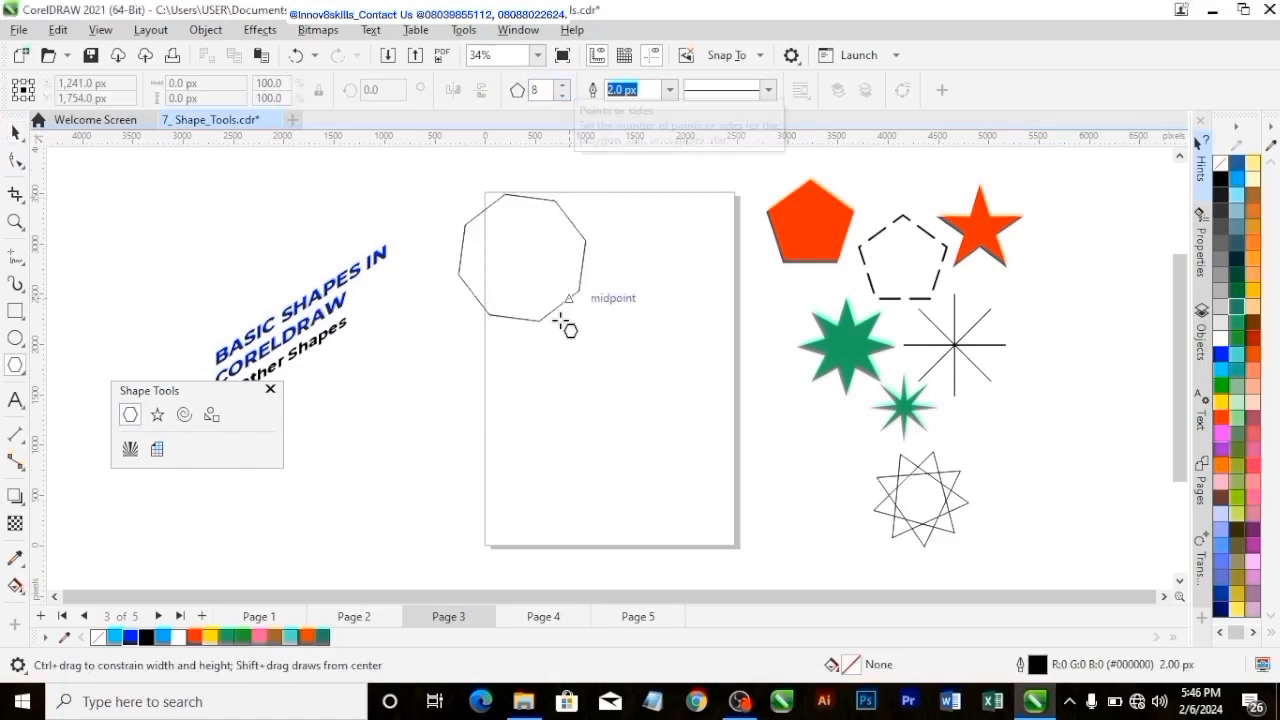
Draw an octagon about 1,654 px wide below the first polygon, fill it hot pink (#FF3399), and remove its outline.
left_click_drag(558, 388, 597, 486)
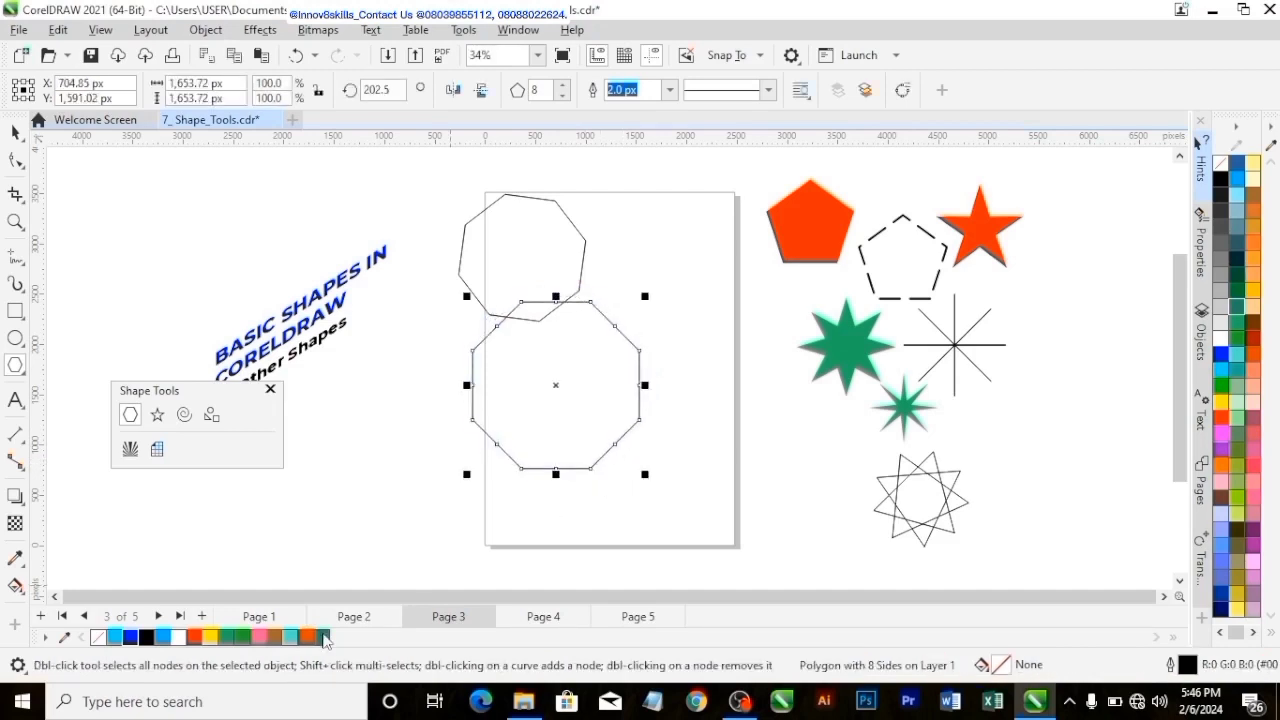
left_click(324, 637)
left_click(260, 637)
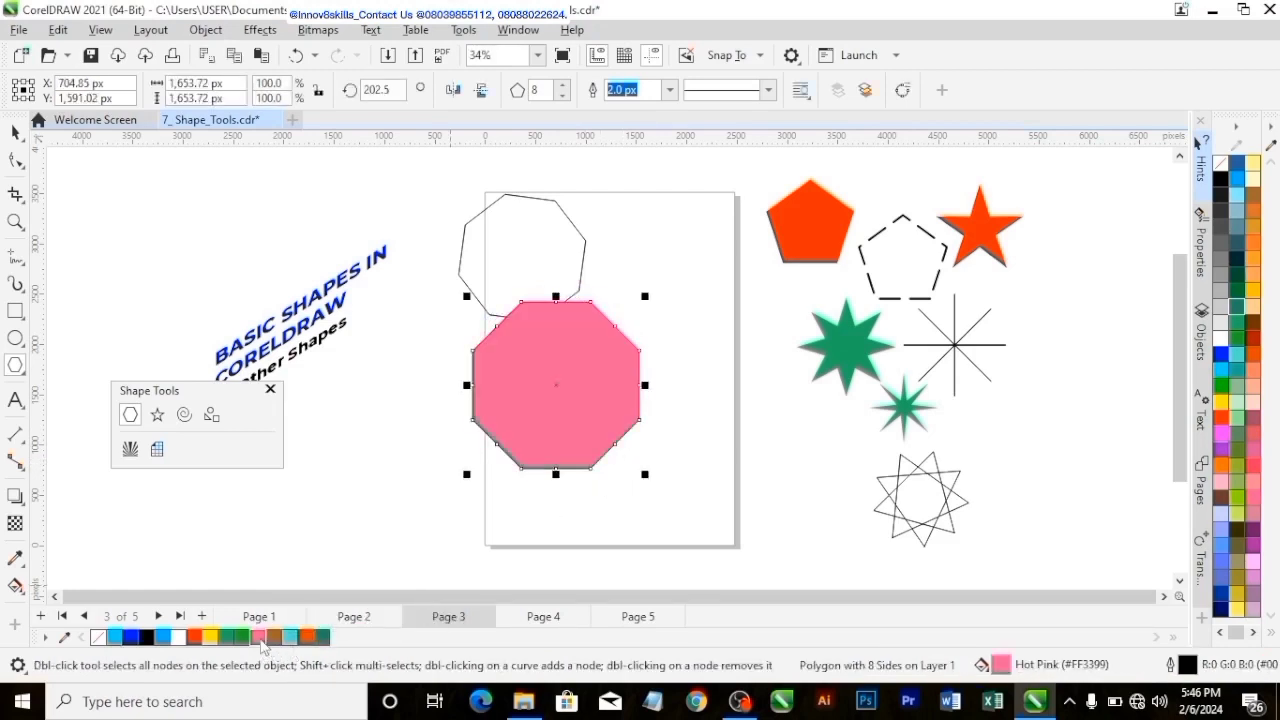
right_click(105, 645)
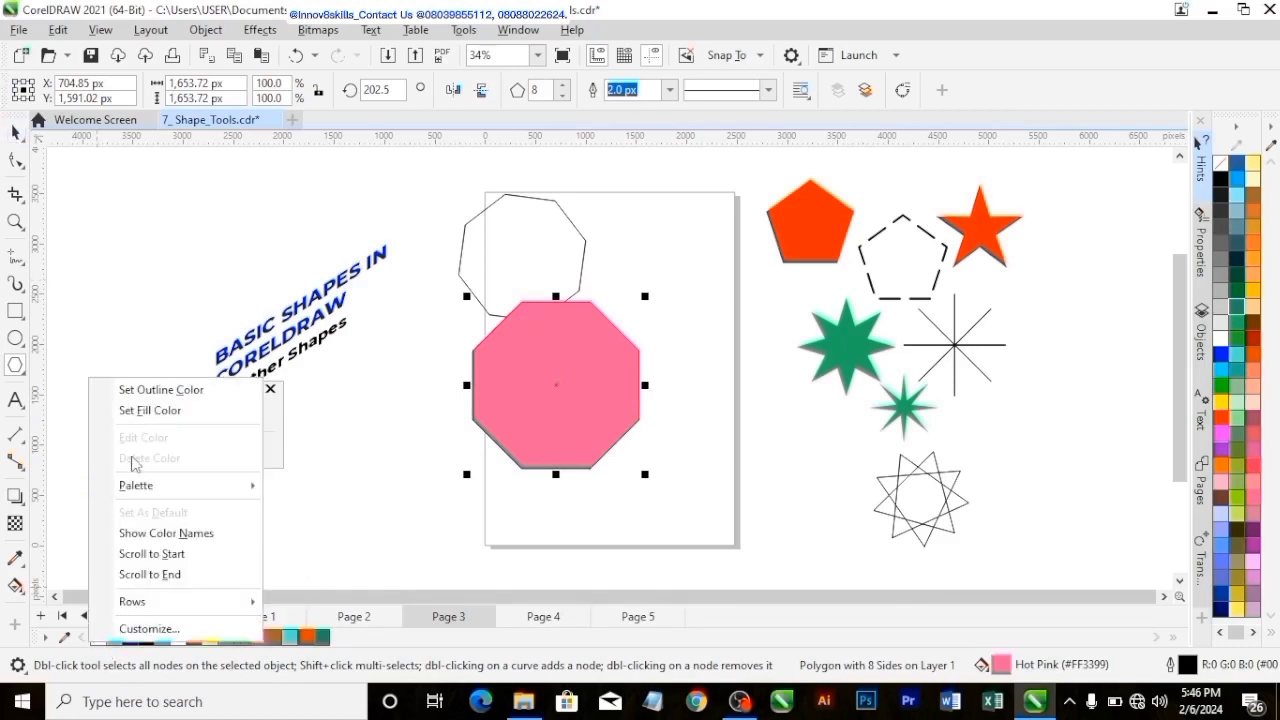
left_click(150, 392)
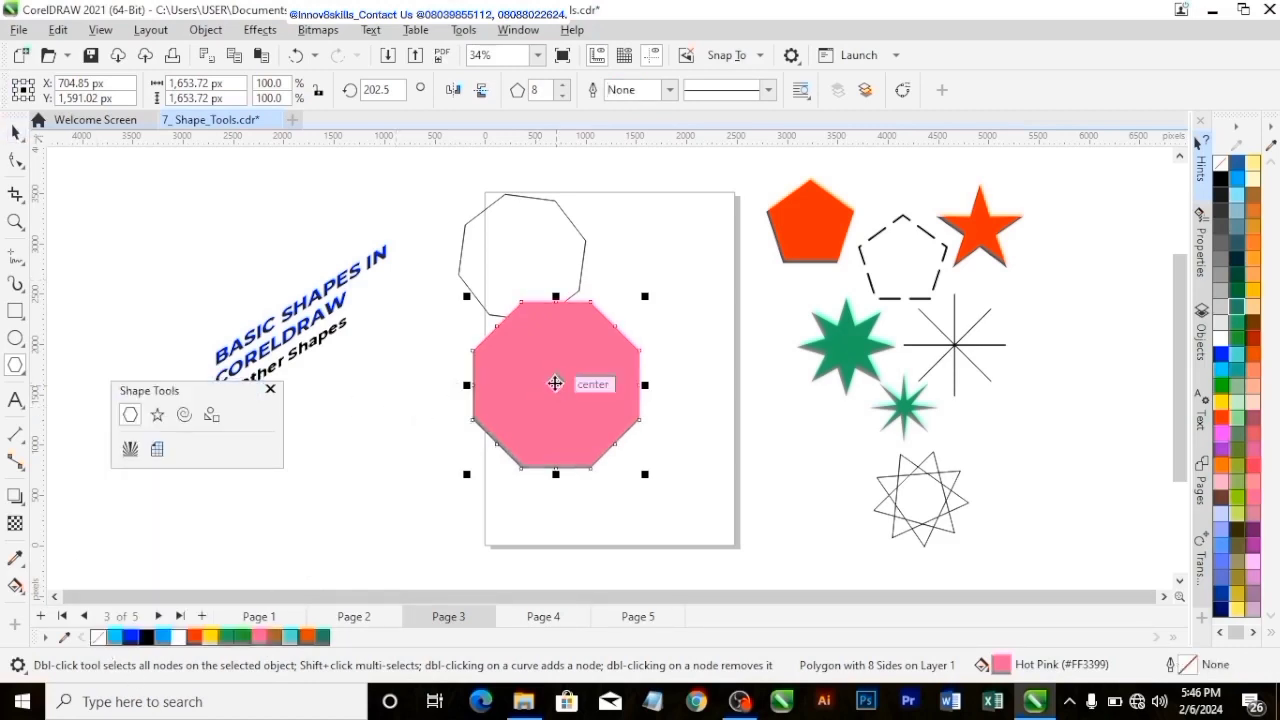
Scale the pink octagon to 80% and move it off the page to about X 6,021, Y 1,358 px.
left_click_drag(575, 404, 622, 451)
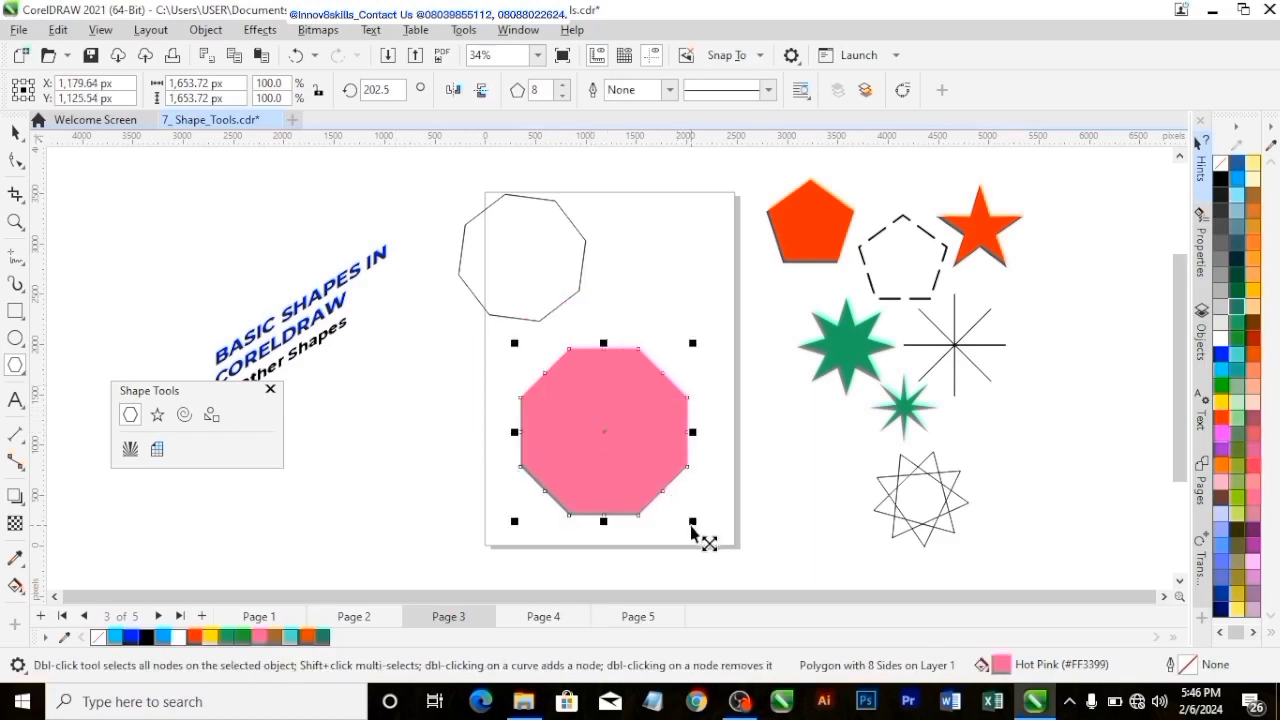
left_click_drag(693, 521, 766, 529)
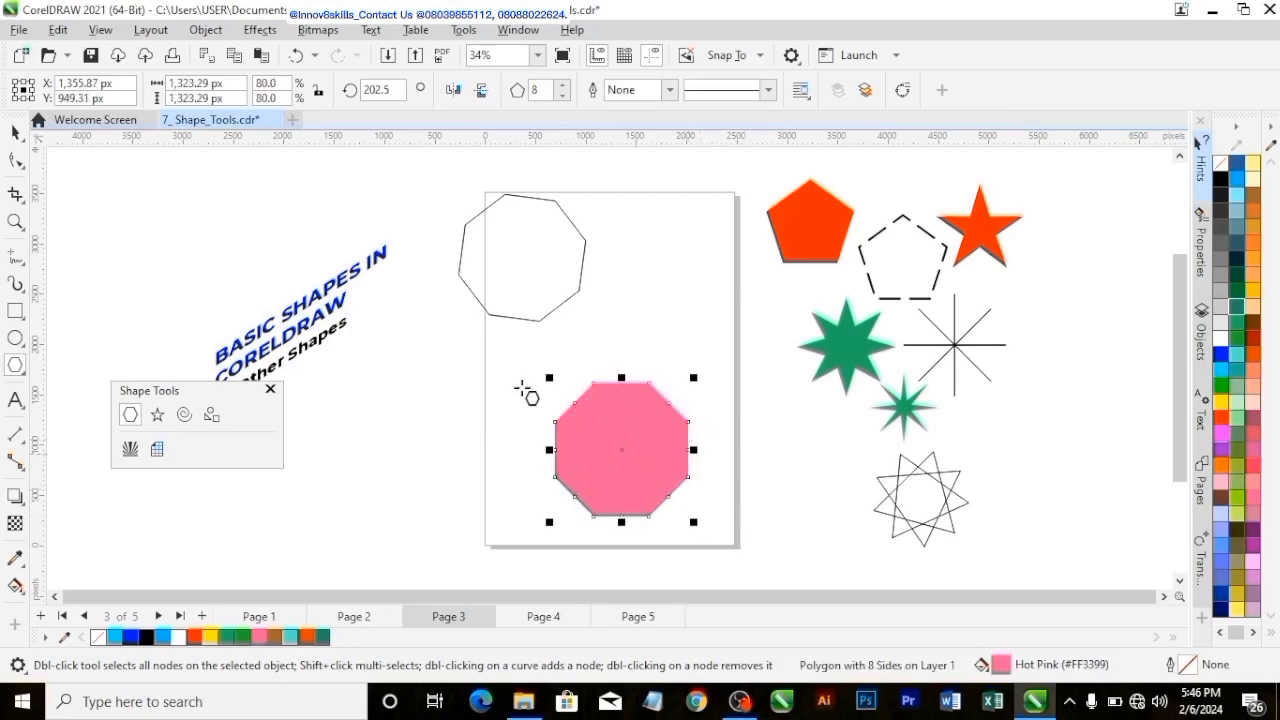
left_click(15, 132)
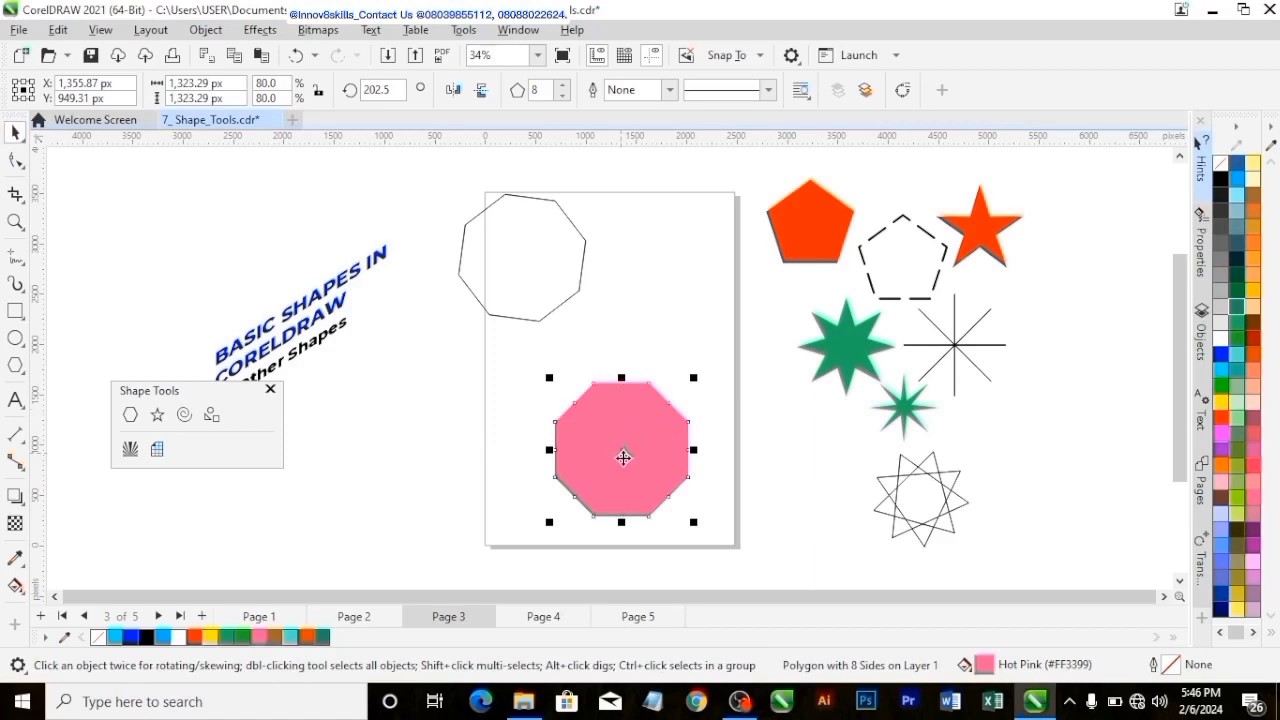
left_click_drag(623, 457, 1091, 408)
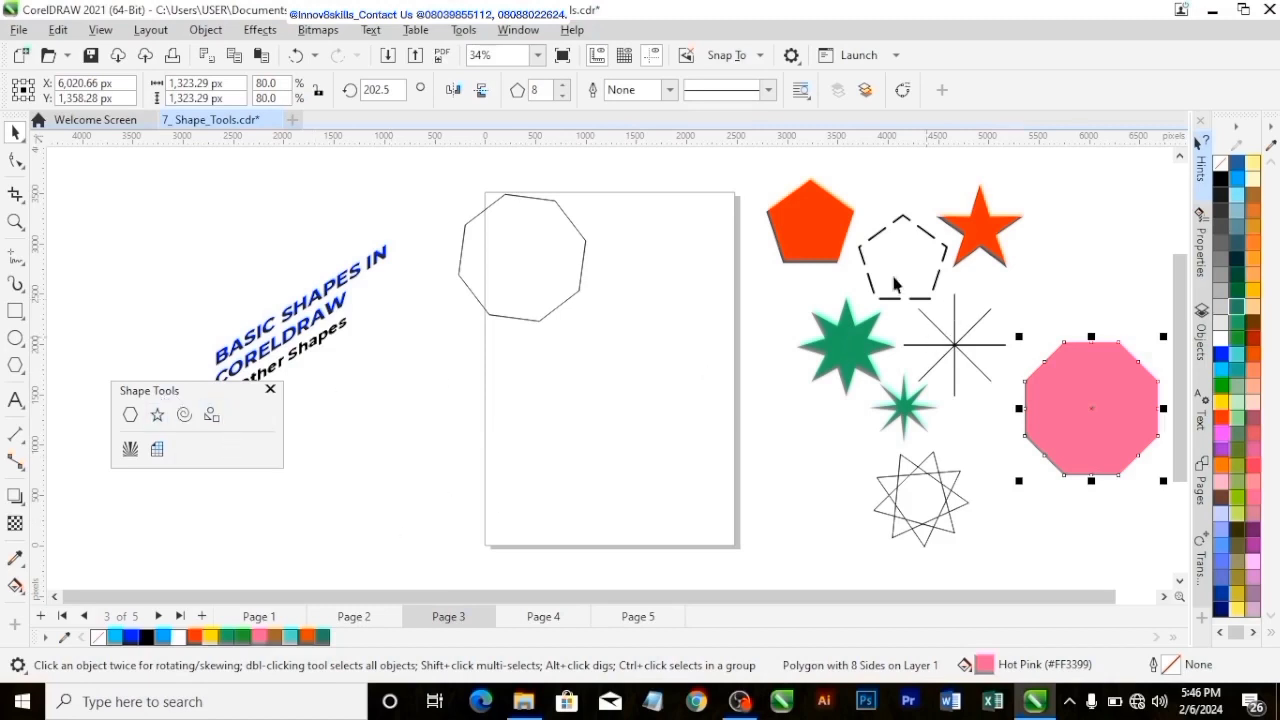
Delete the sample shapes beside the page, keeping only the orange five-pointed star, and delete the unfilled octagon on the page.
left_click_drag(745, 170, 922, 320)
left_click_drag(1049, 508, 1020, 574)
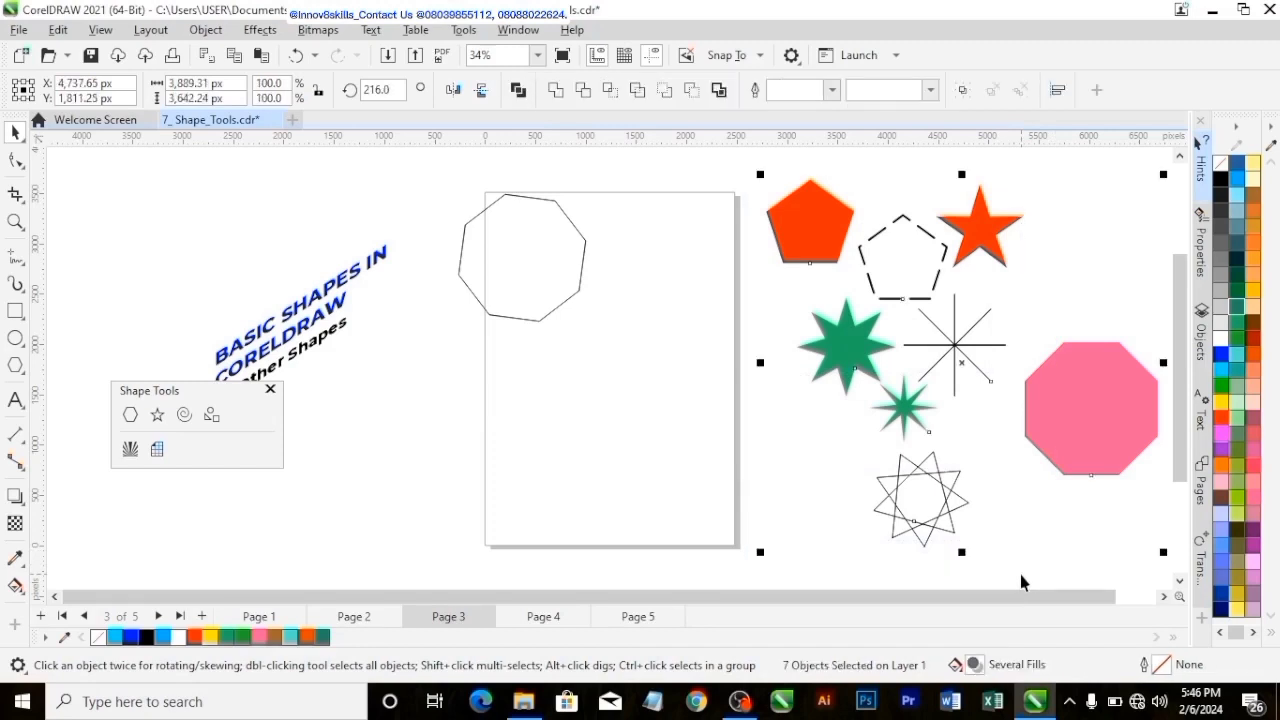
key("Delete")
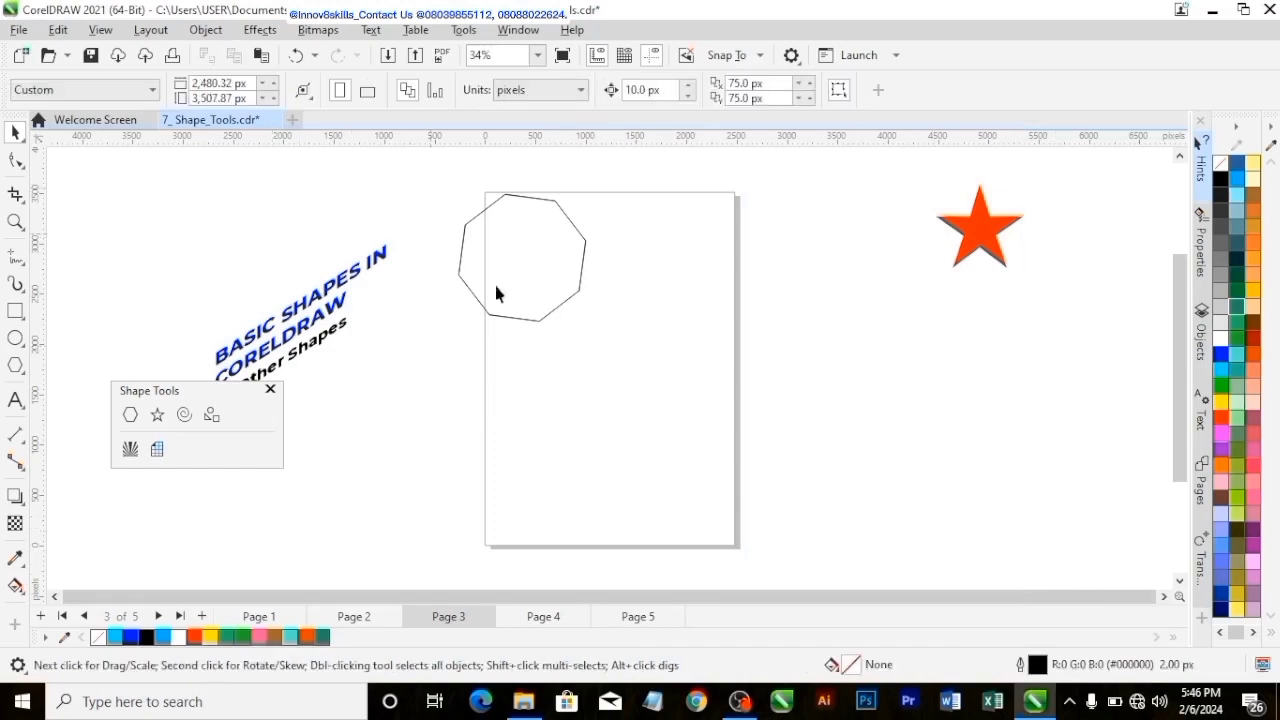
left_click(496, 293)
key("Delete")
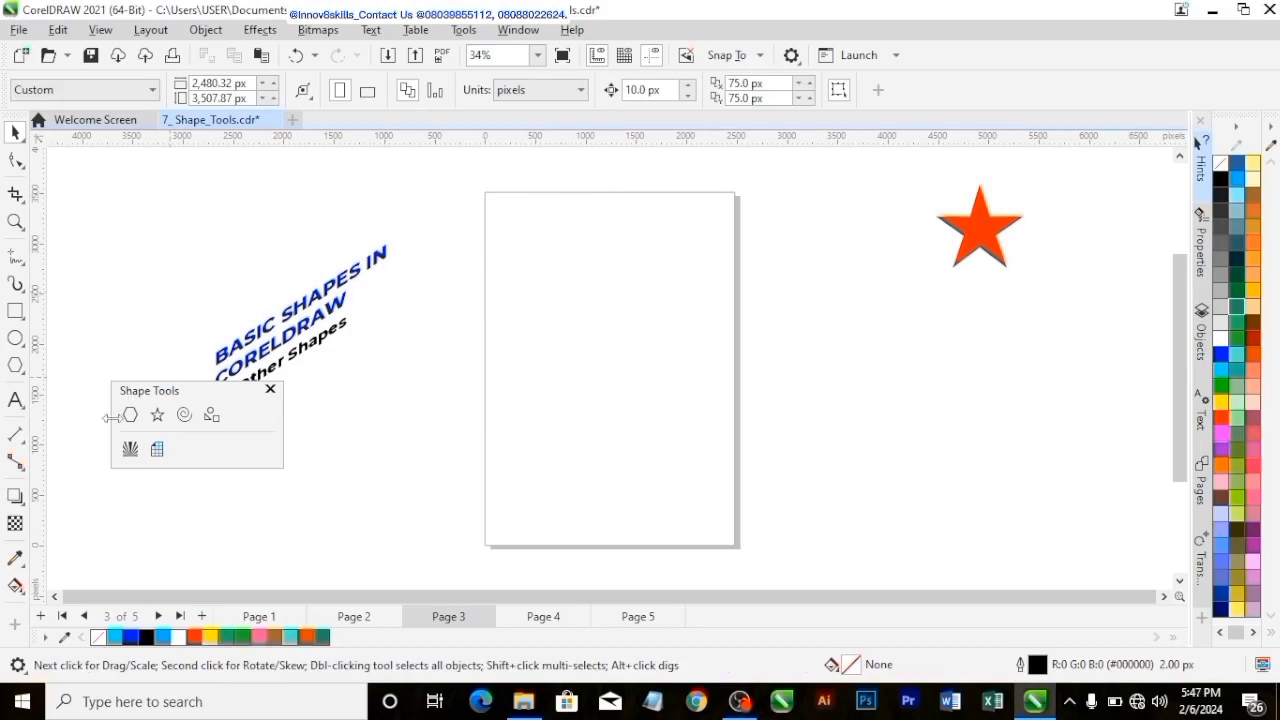
Draw an eight-pointed star about 1,251 px wide, filled blue (#0000FF), and place it off the page at about X 3,945, Y 2,140 px.
left_click(159, 415)
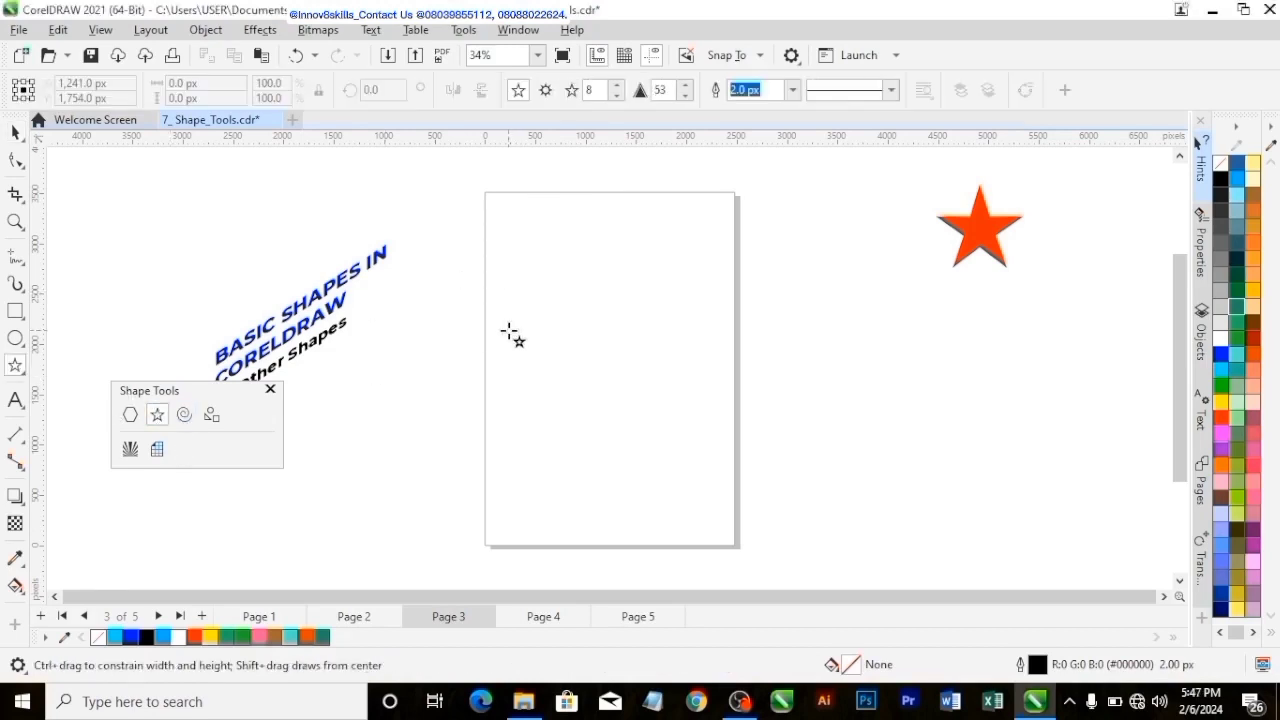
left_click_drag(560, 303, 610, 355)
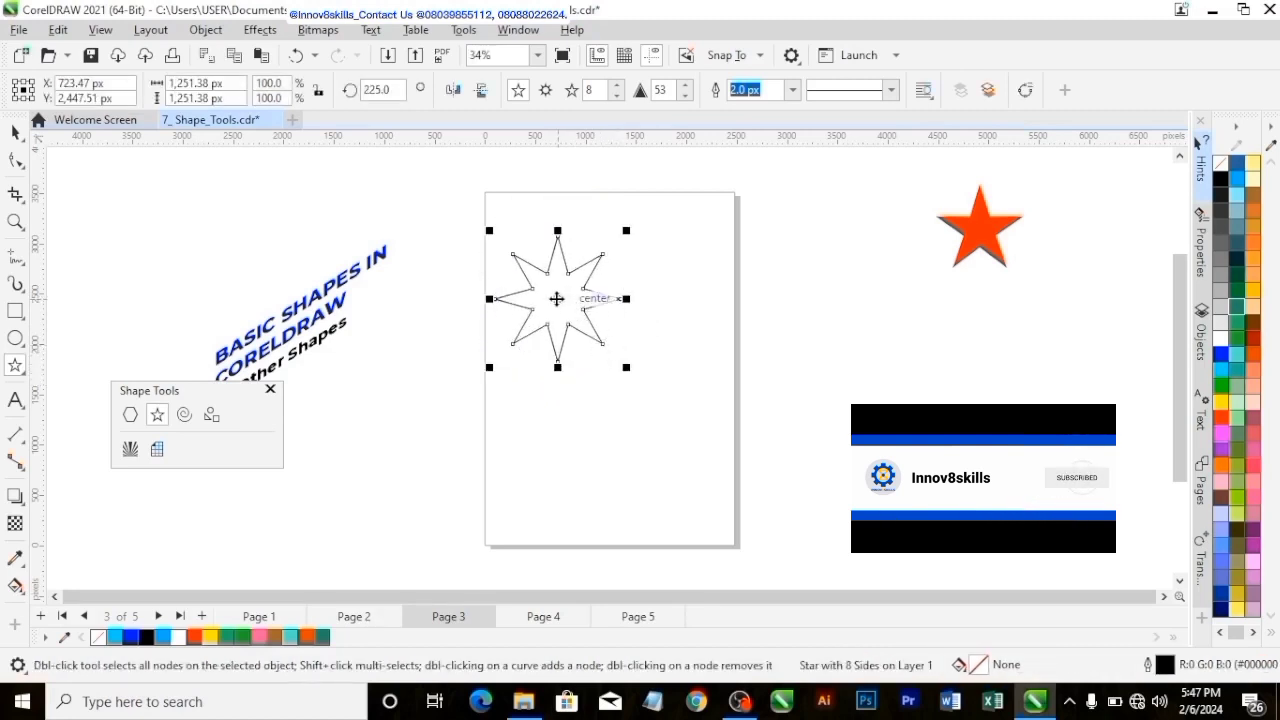
left_click_drag(556, 298, 594, 339)
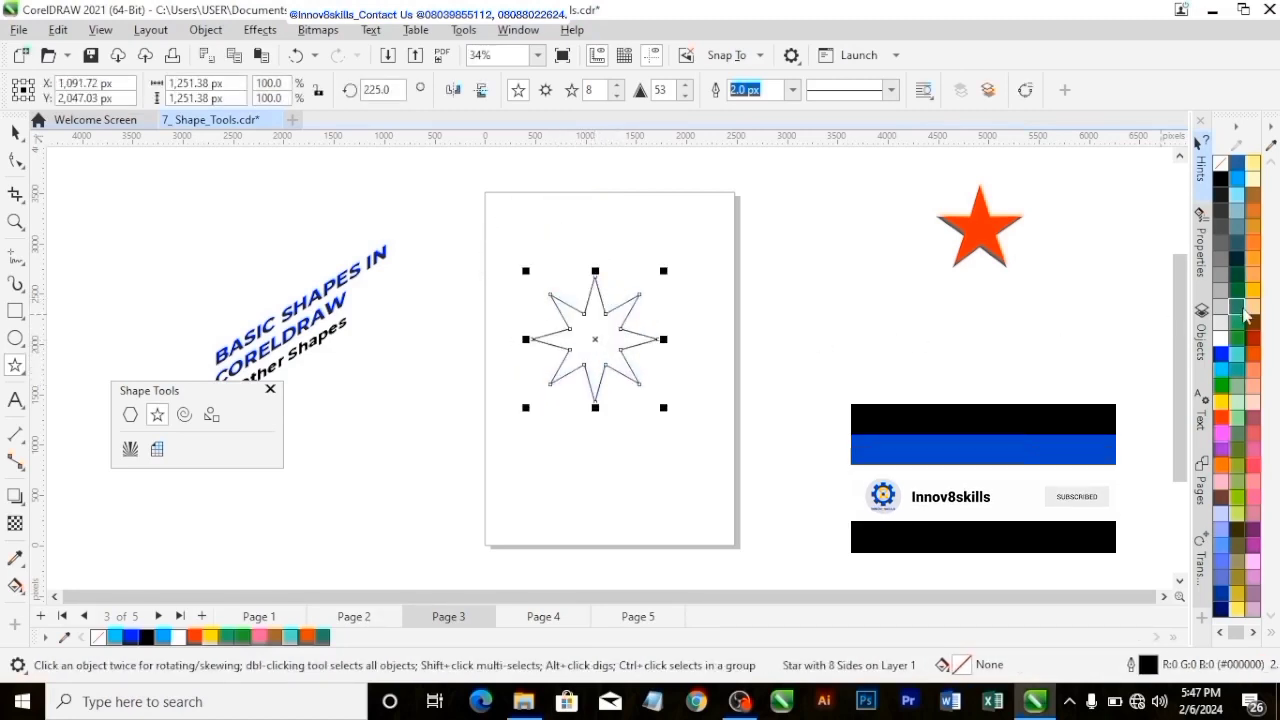
left_click(1220, 354)
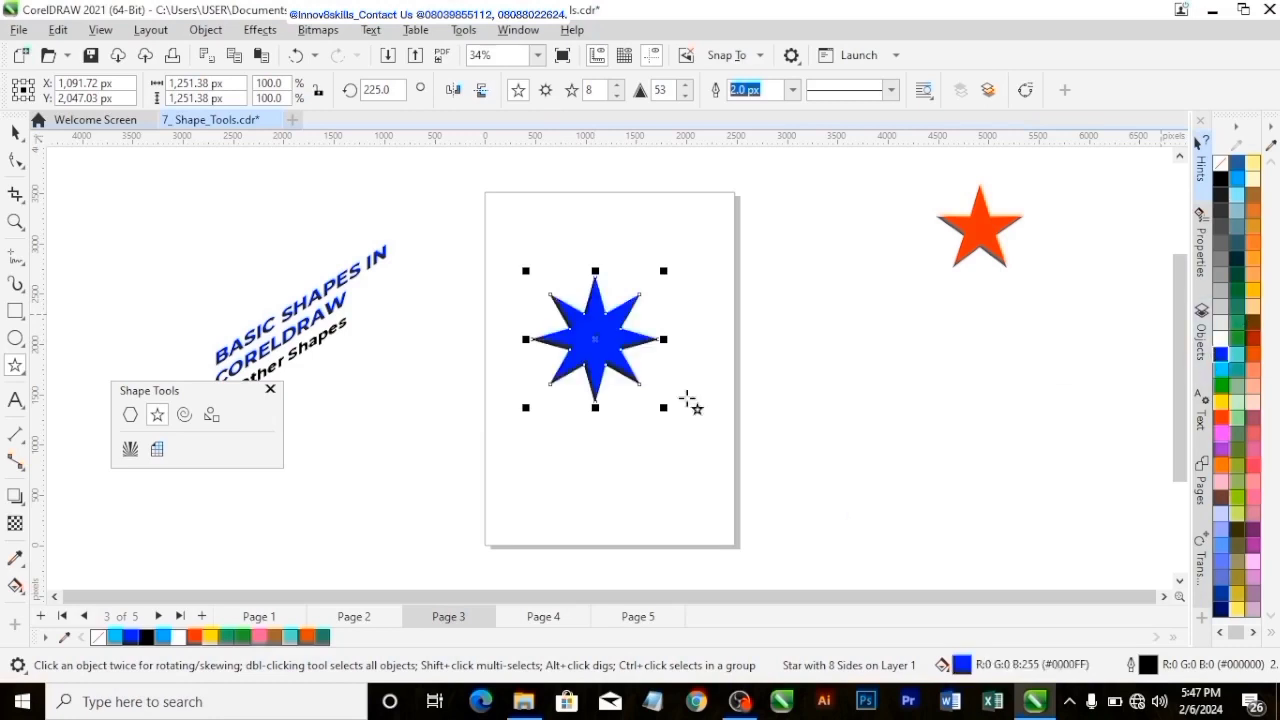
left_click_drag(597, 340, 883, 338)
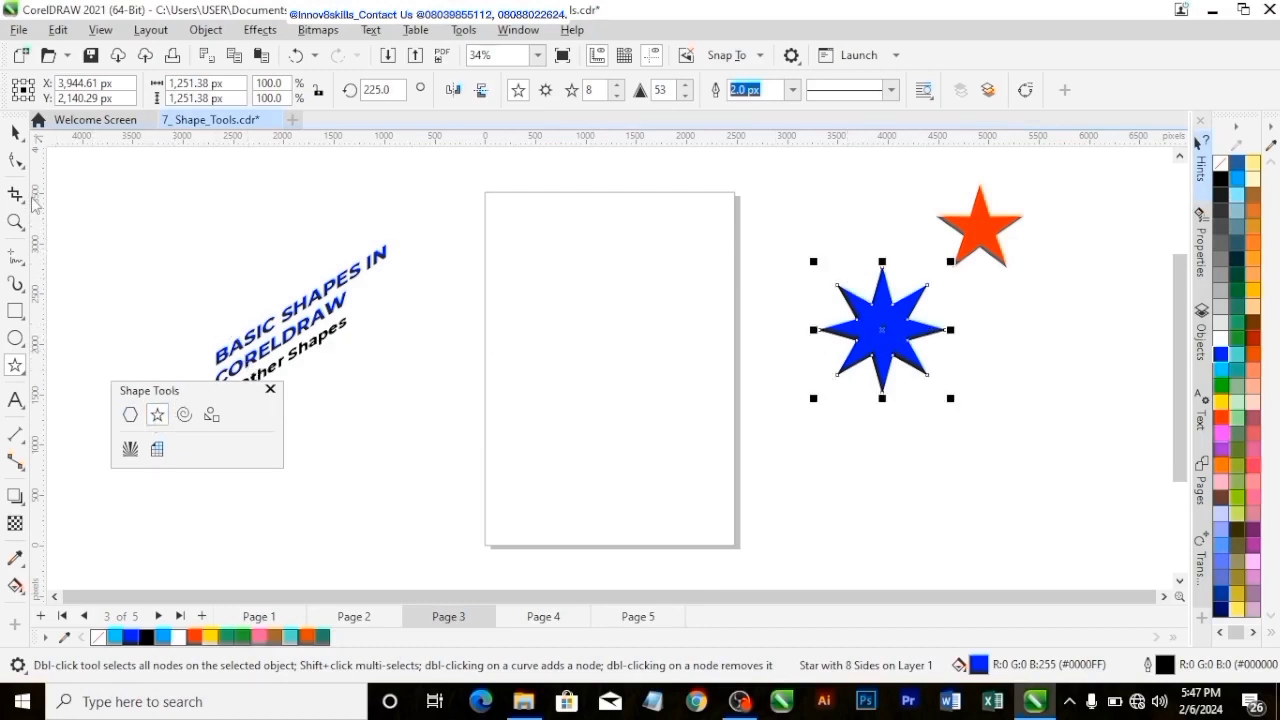
key("space")
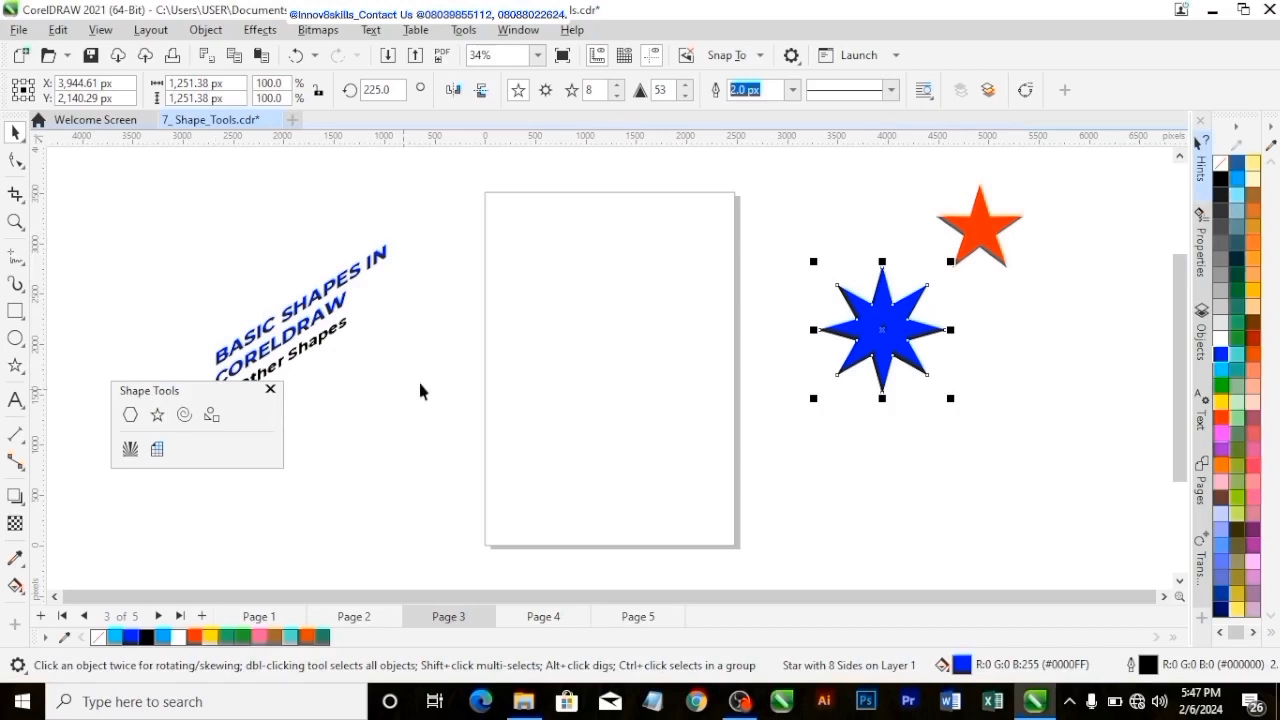
key("space")
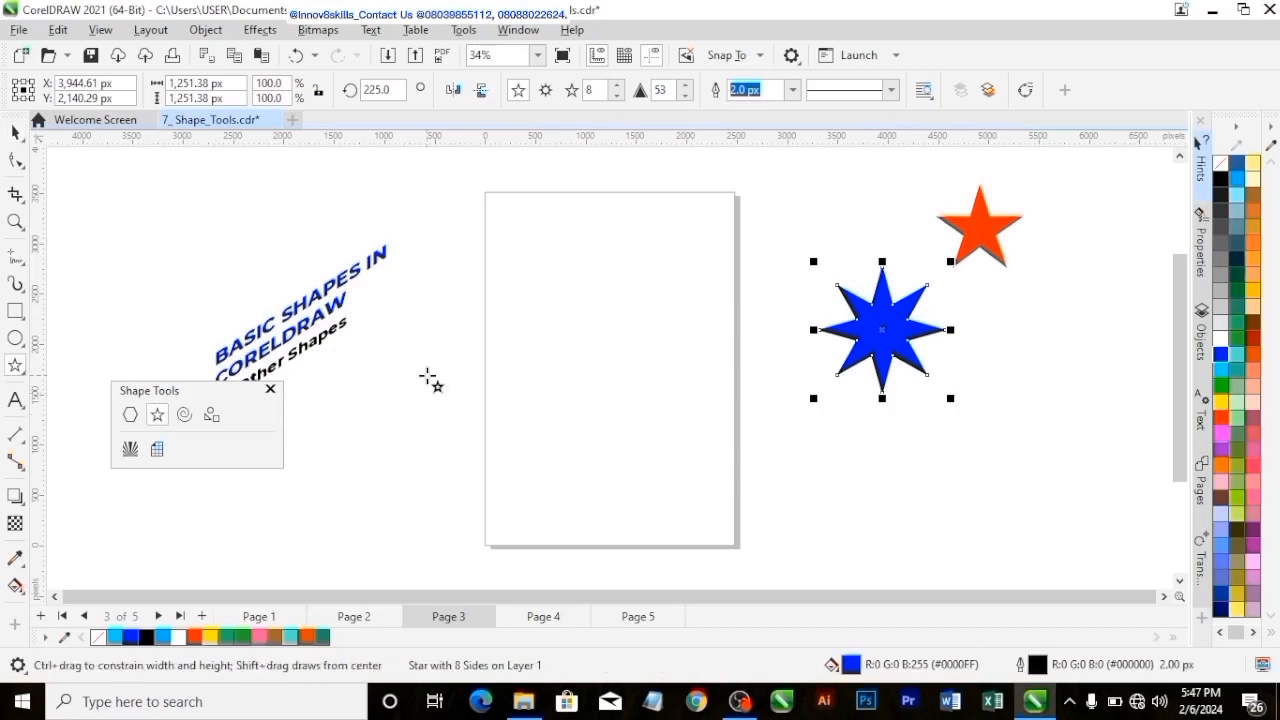
key("space")
key("space")
key("space")
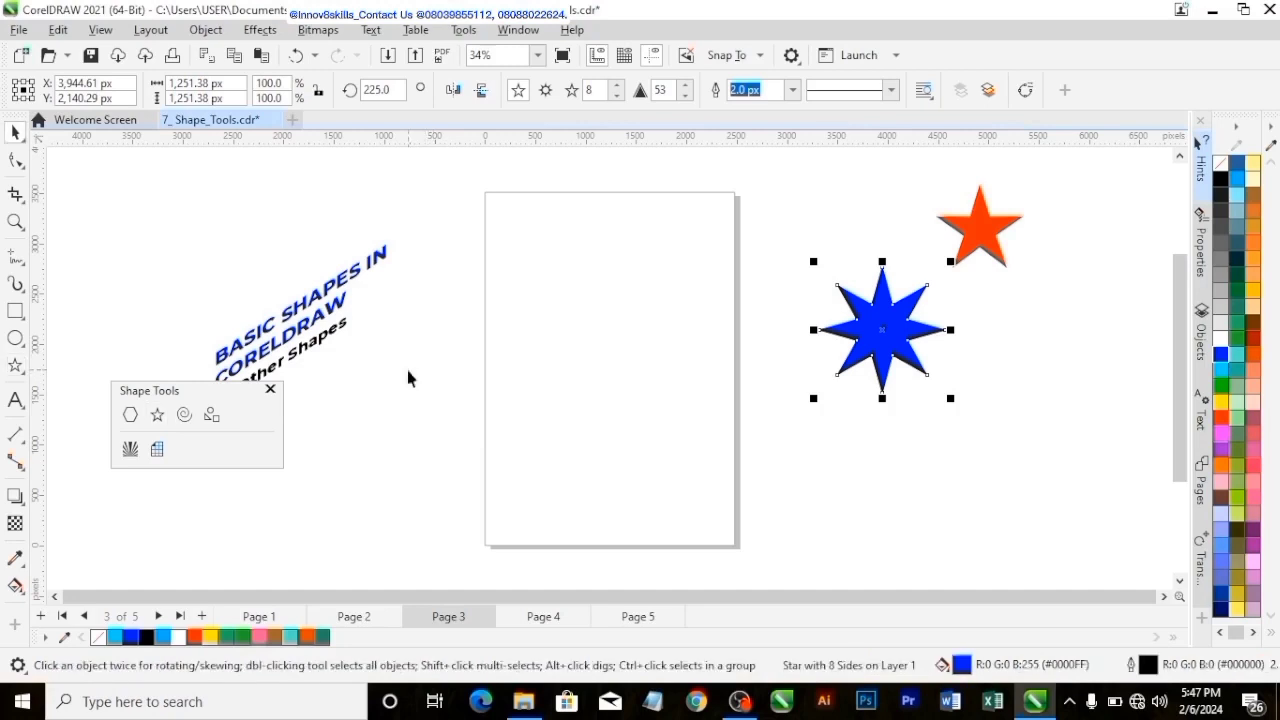
key("space")
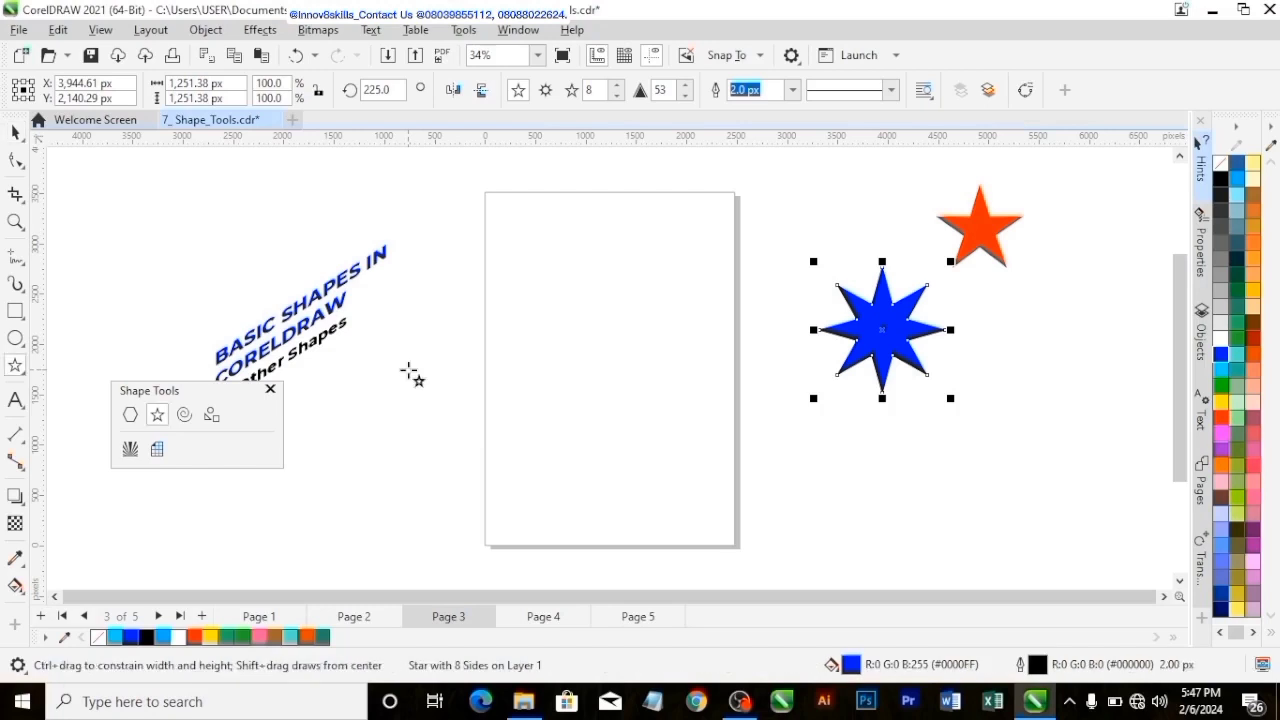
key("space")
left_click(428, 373)
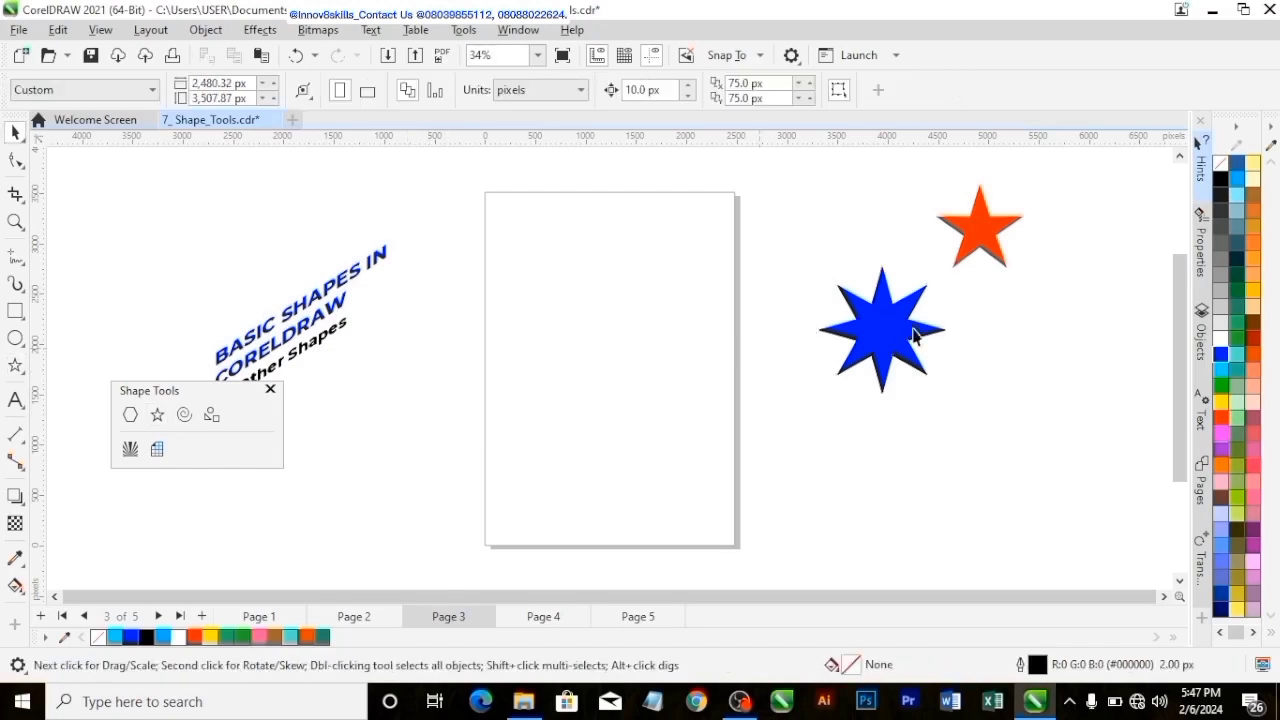
Draw a nine-pointed complex star about 2,228 by 2,194 px over the page's upper part and fill it hot pink (#FF3399).
left_click(157, 414)
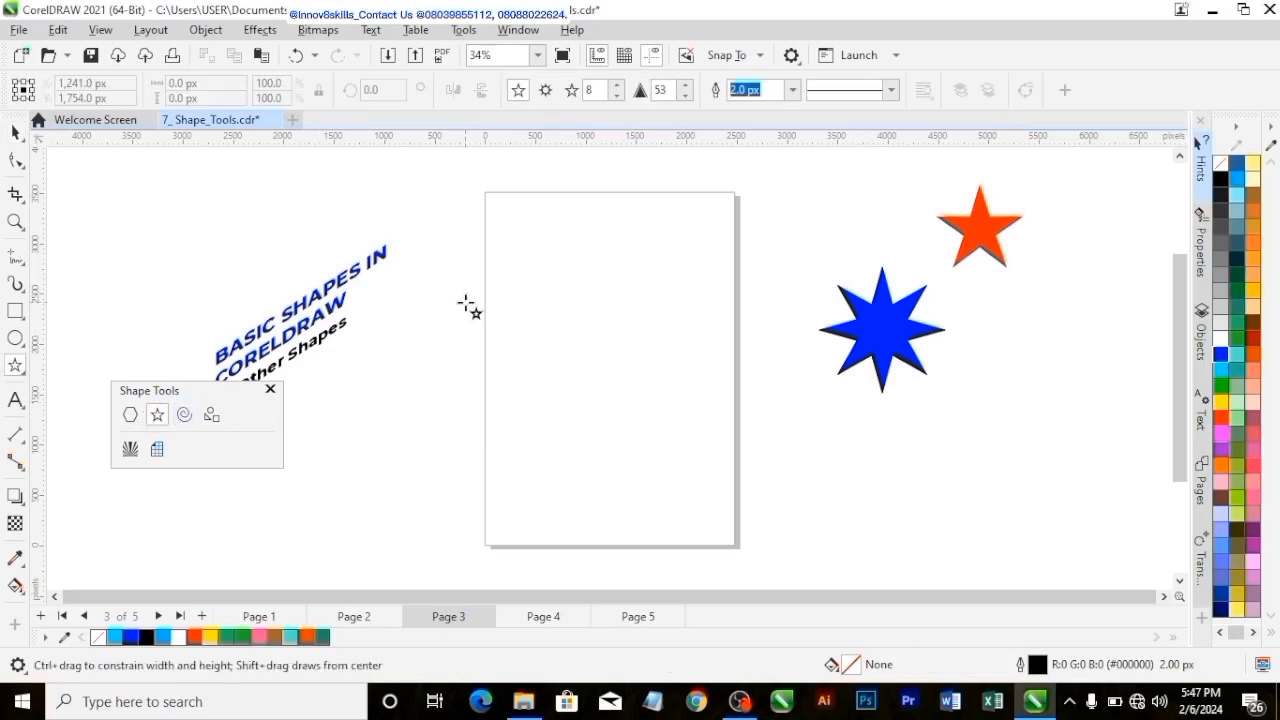
left_click(546, 91)
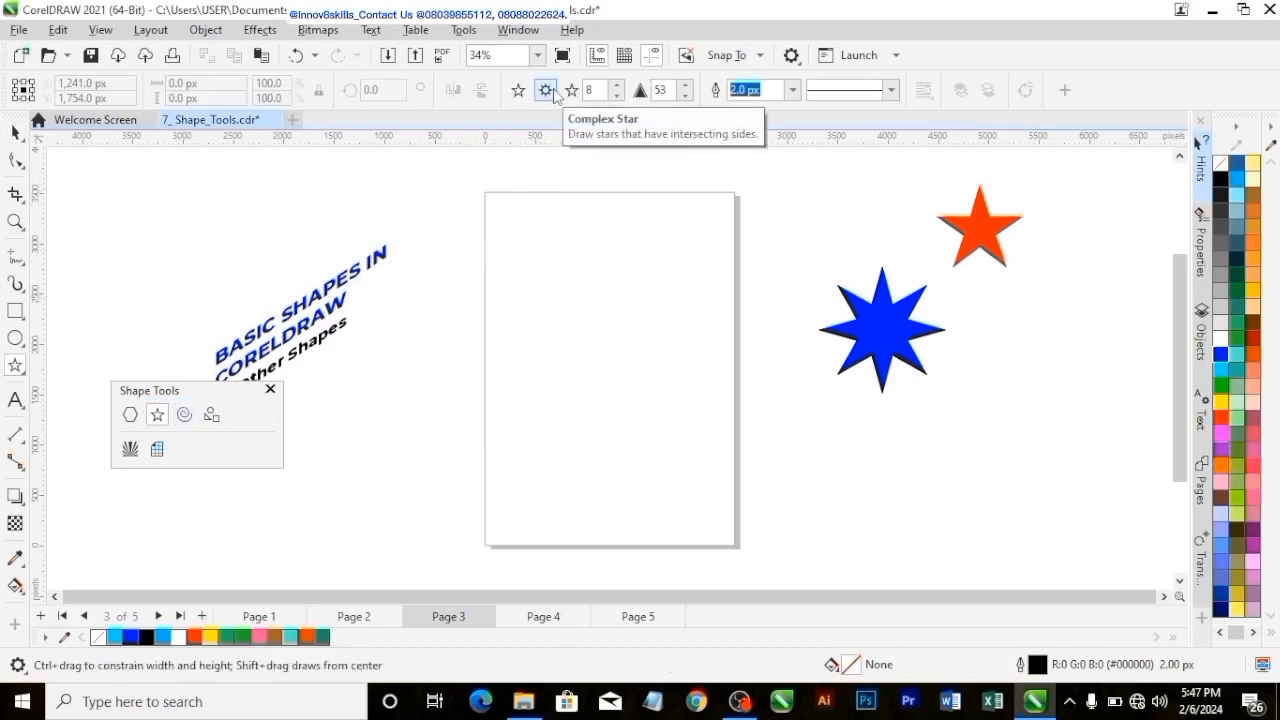
left_click_drag(528, 294, 606, 392)
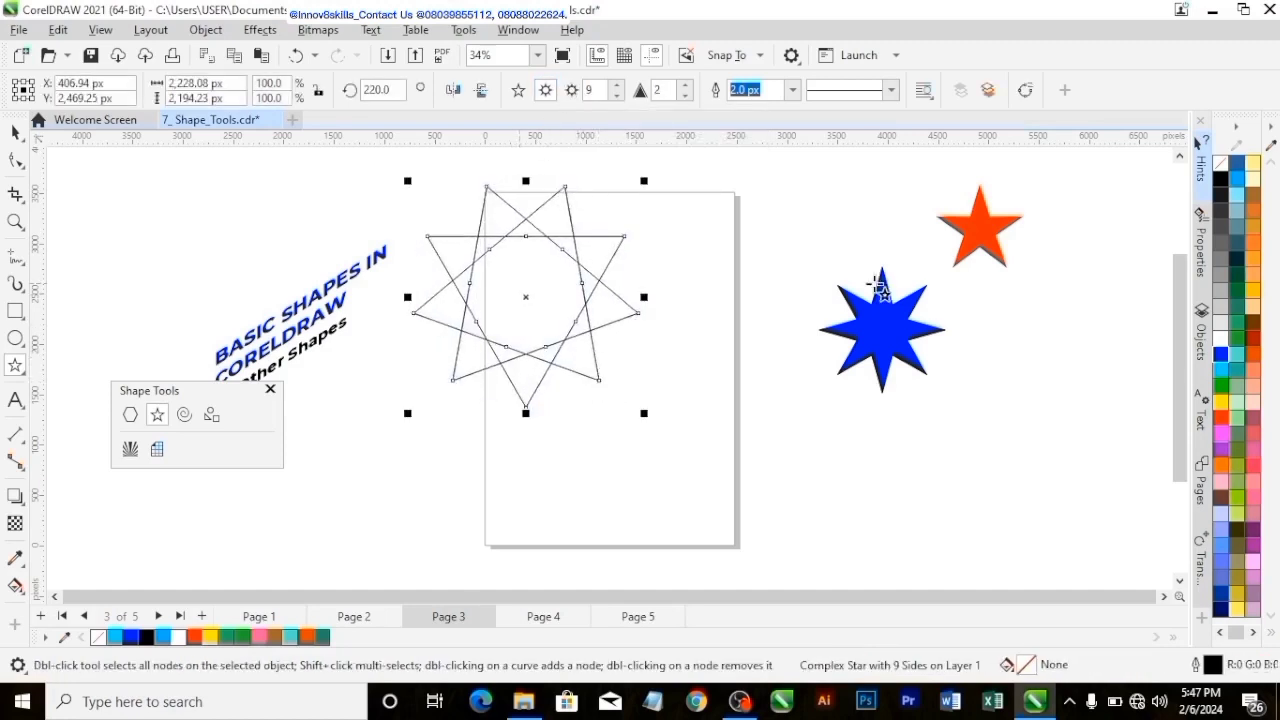
left_click(258, 637)
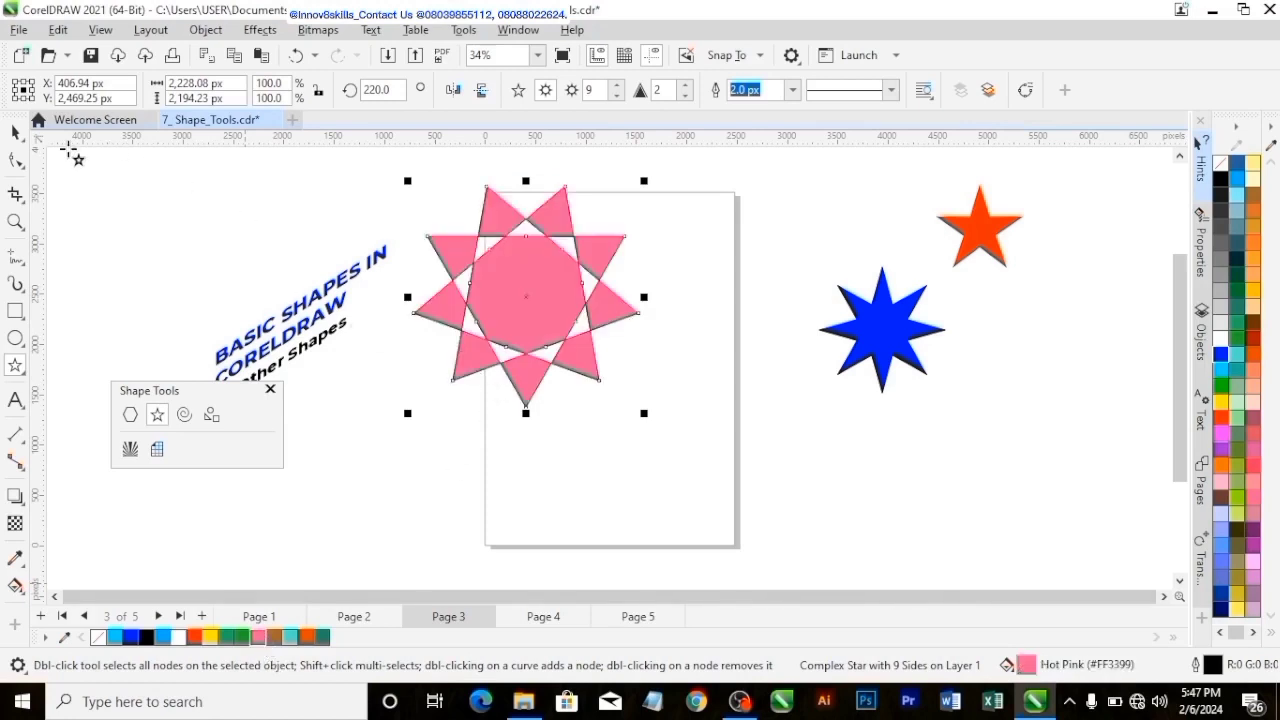
Move the pink complex star off the page to about X 5,490, Y 1,268 px and scale it to about 65.3%.
left_click(15, 133)
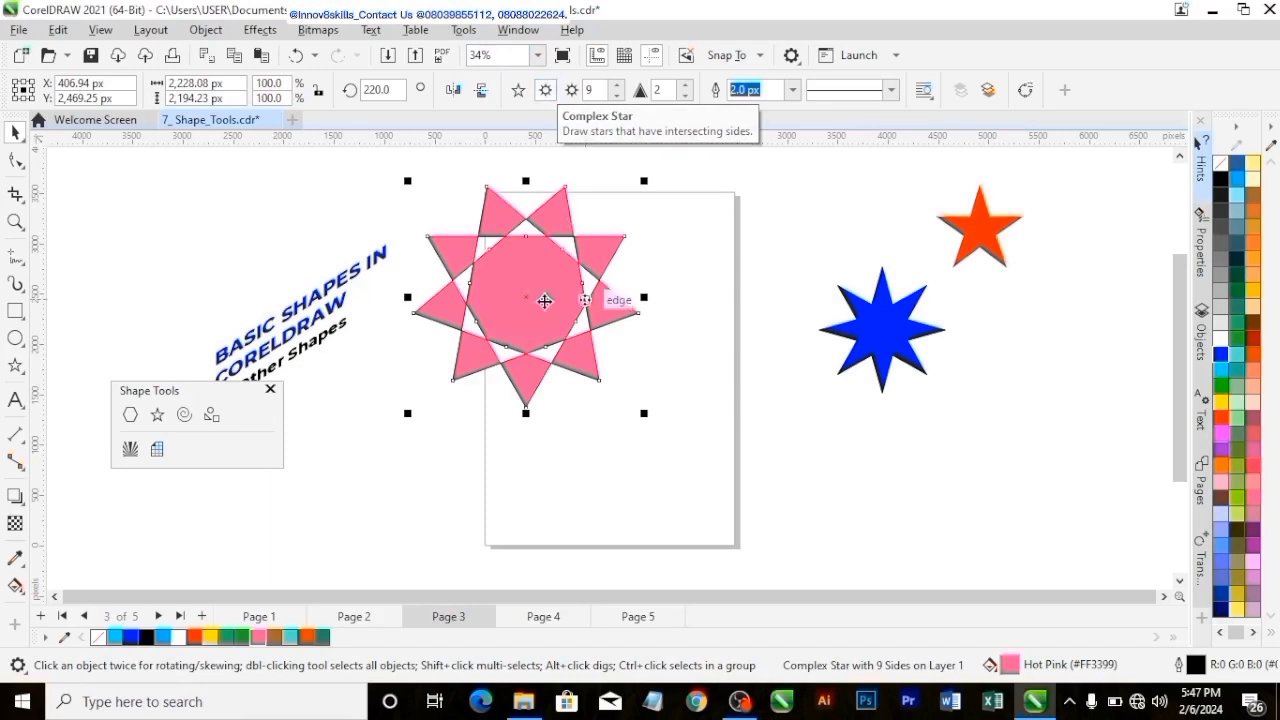
left_click_drag(528, 292, 1038, 423)
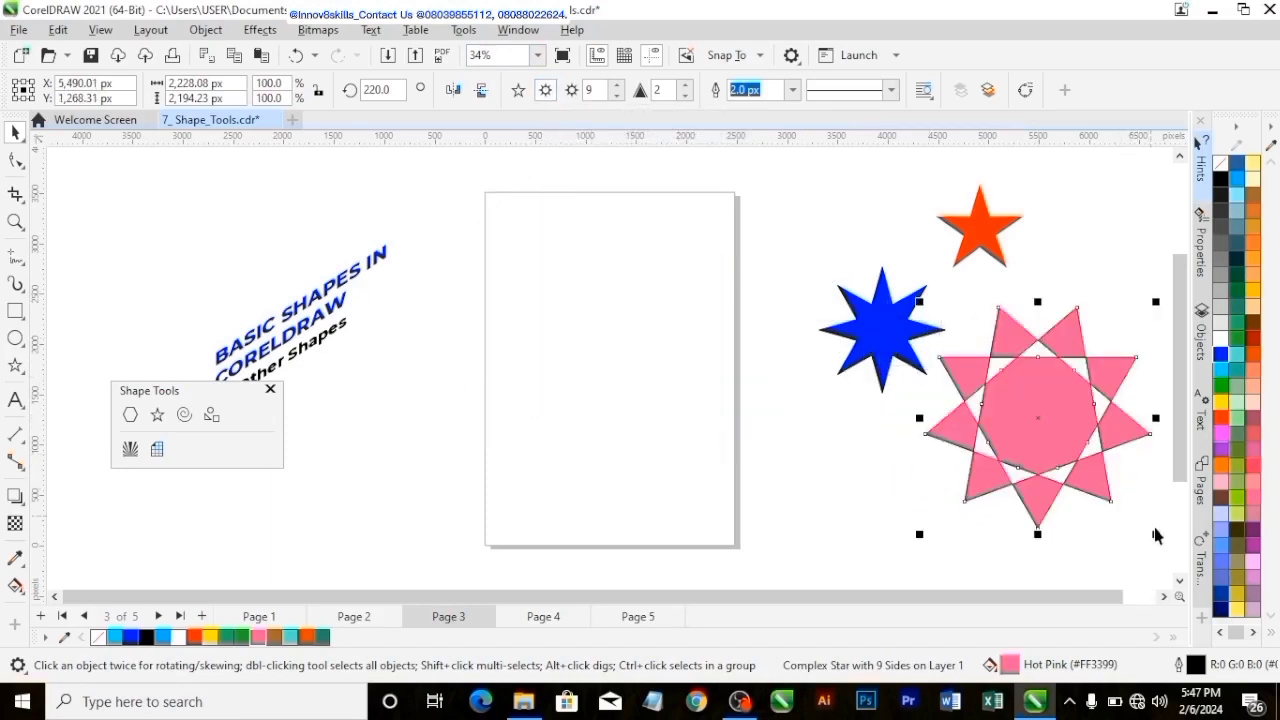
left_click_drag(1155, 537, 1115, 498)
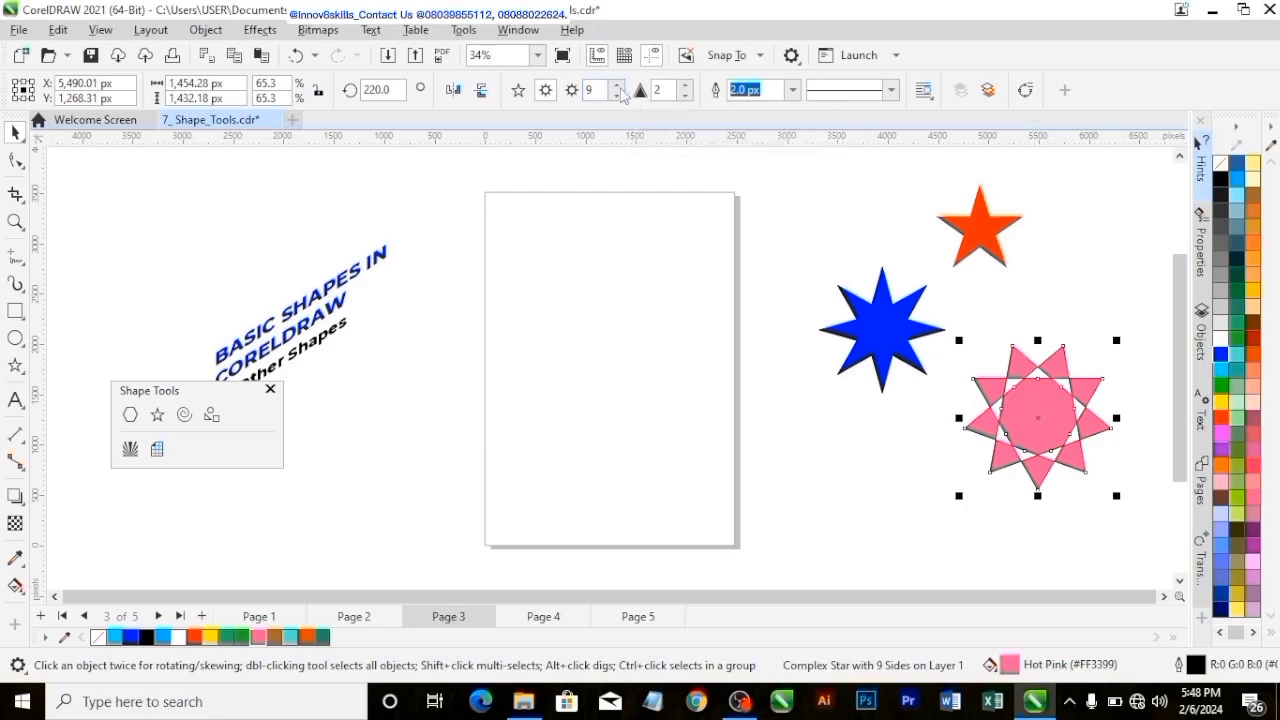
Remove the pink complex star's outline, shrink it to about 59%, and deselect it.
left_click(793, 92)
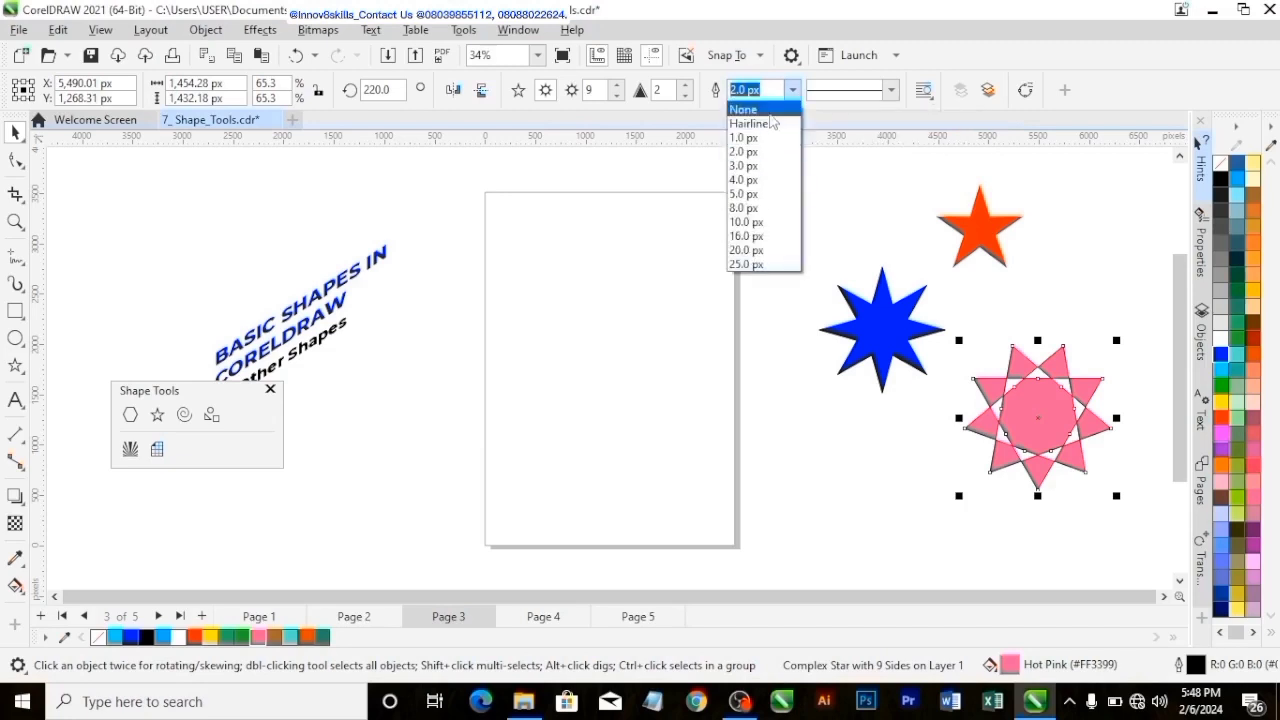
left_click(768, 109)
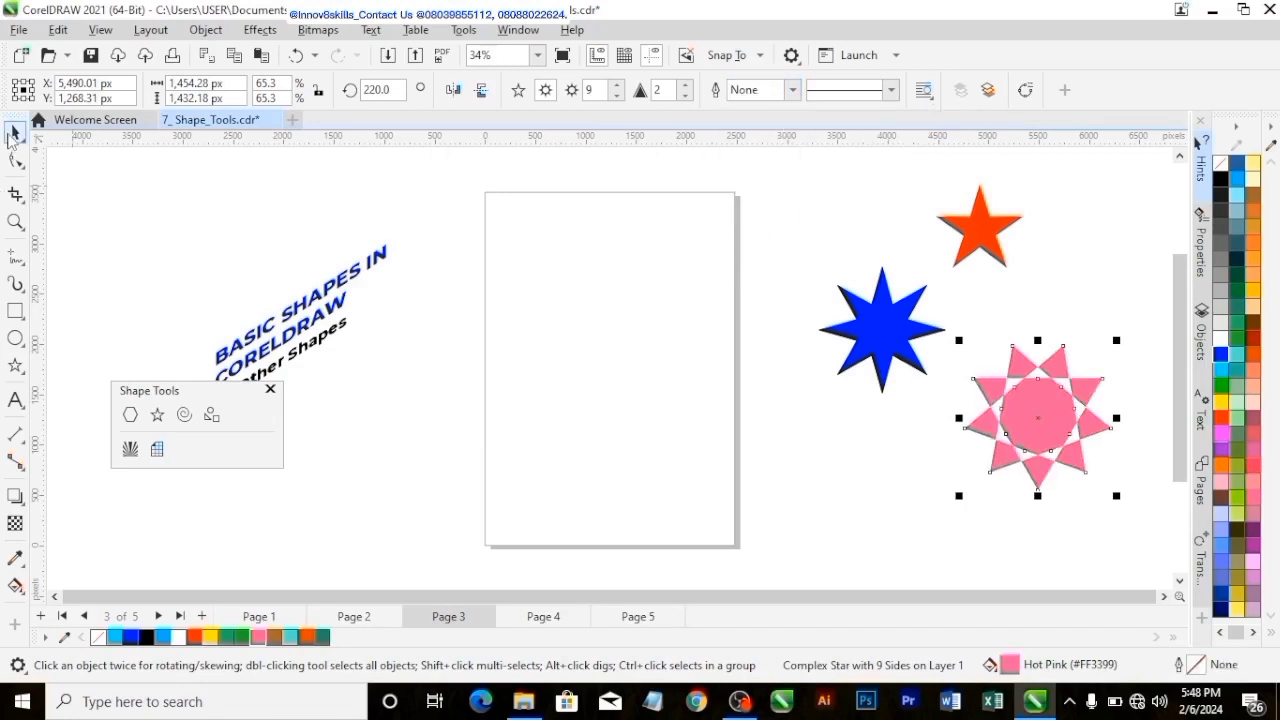
left_click(732, 420)
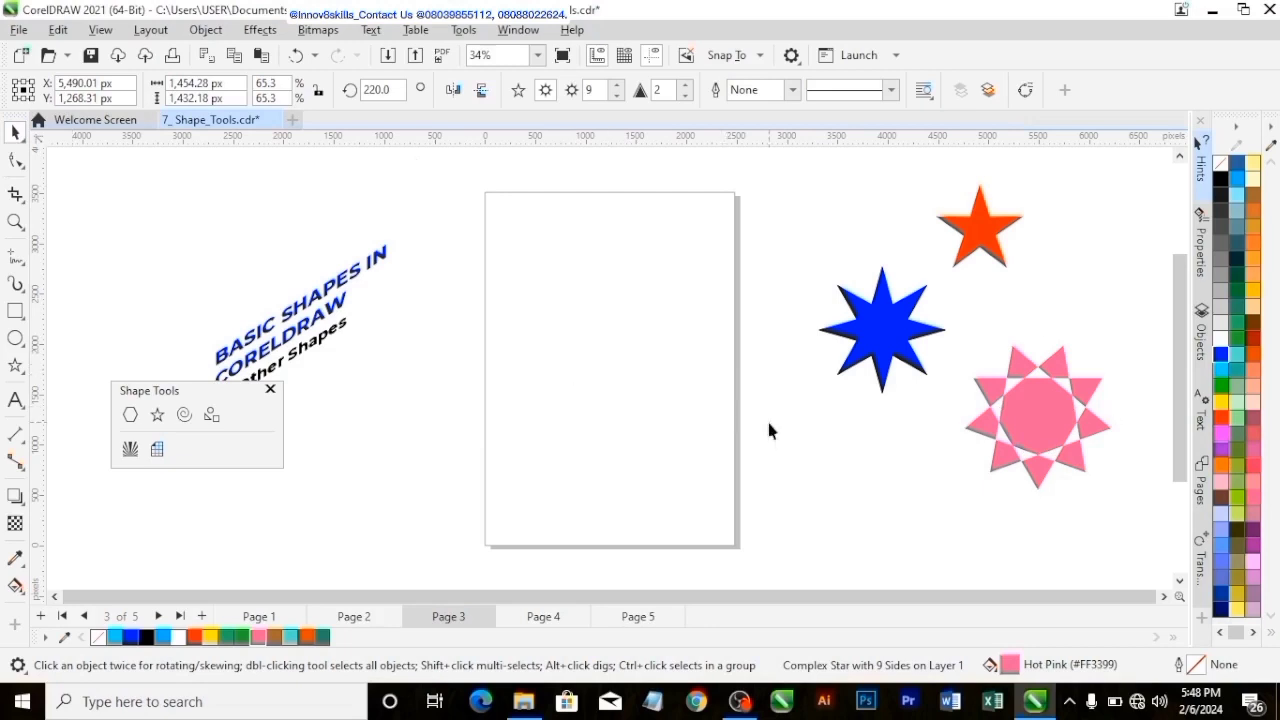
left_click(1066, 417)
left_click_drag(1116, 497, 1102, 482)
left_click(754, 441)
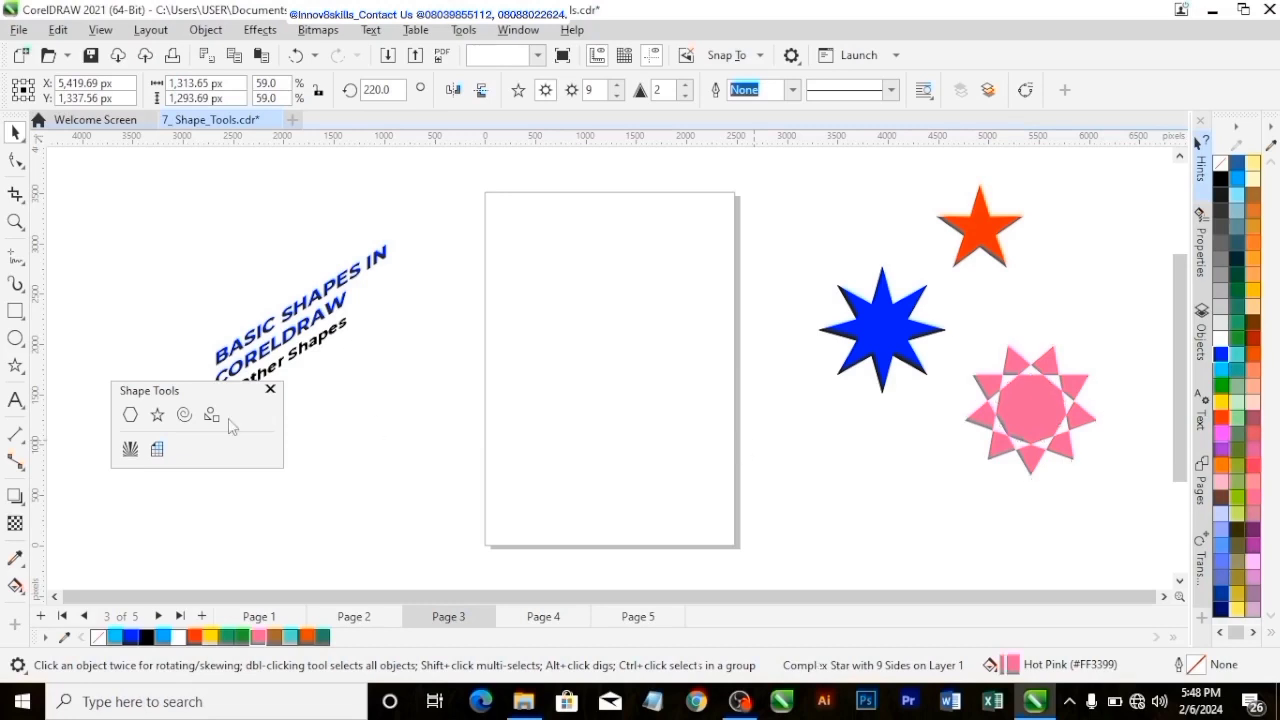
On Page 4, draw a logarithmic spiral with 14 revolutions, about 1,471 px wide, and set its outline width to 20 px.
left_click(541, 617)
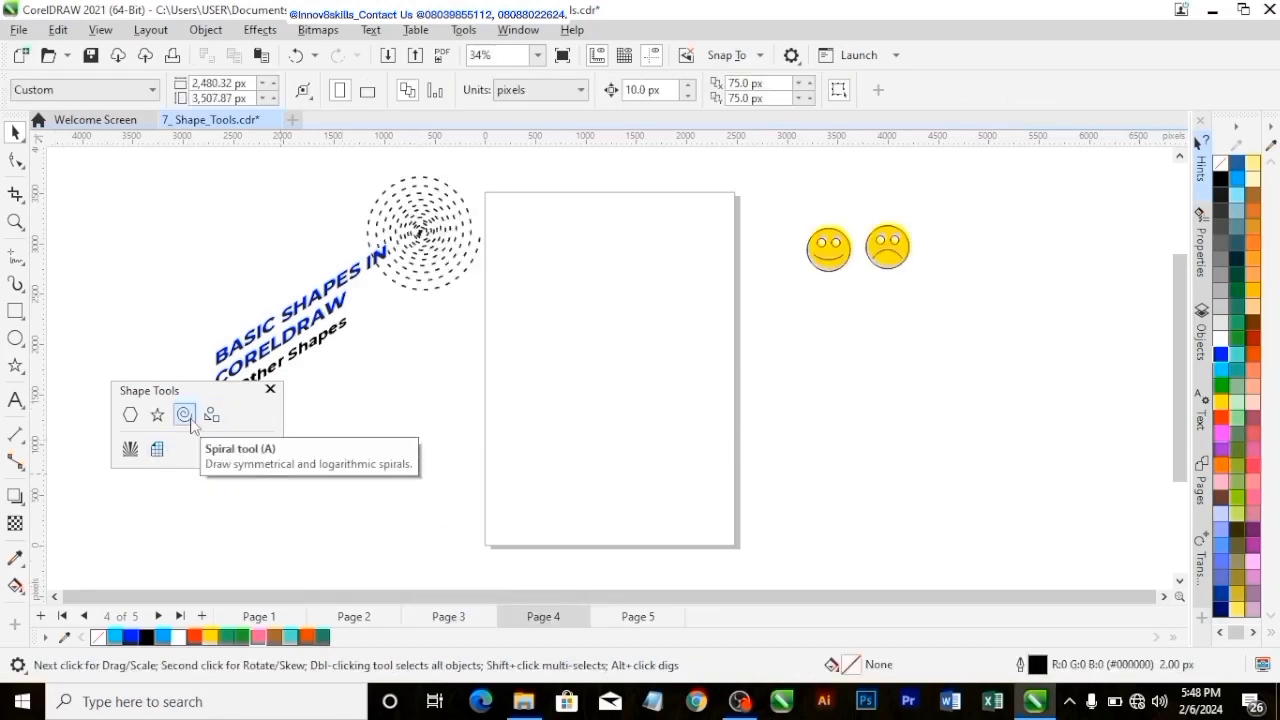
left_click_drag(186, 398, 191, 426)
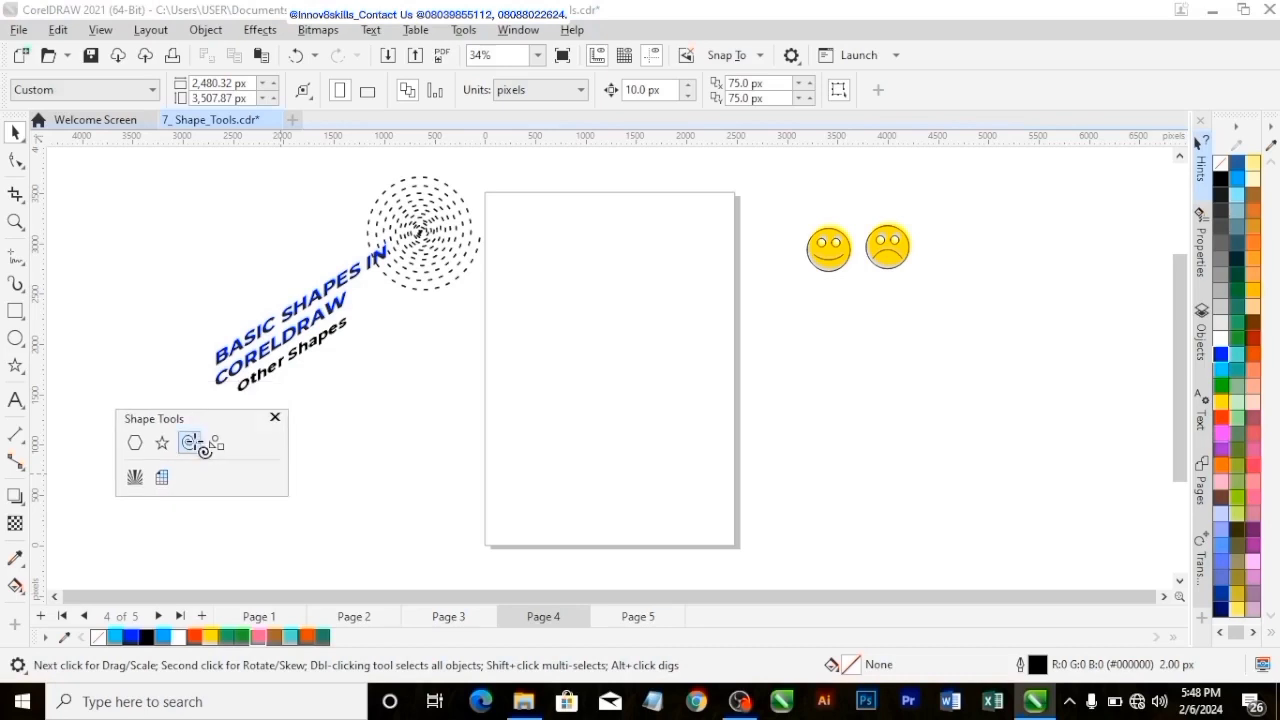
left_click(190, 444)
left_click_drag(549, 302, 696, 450)
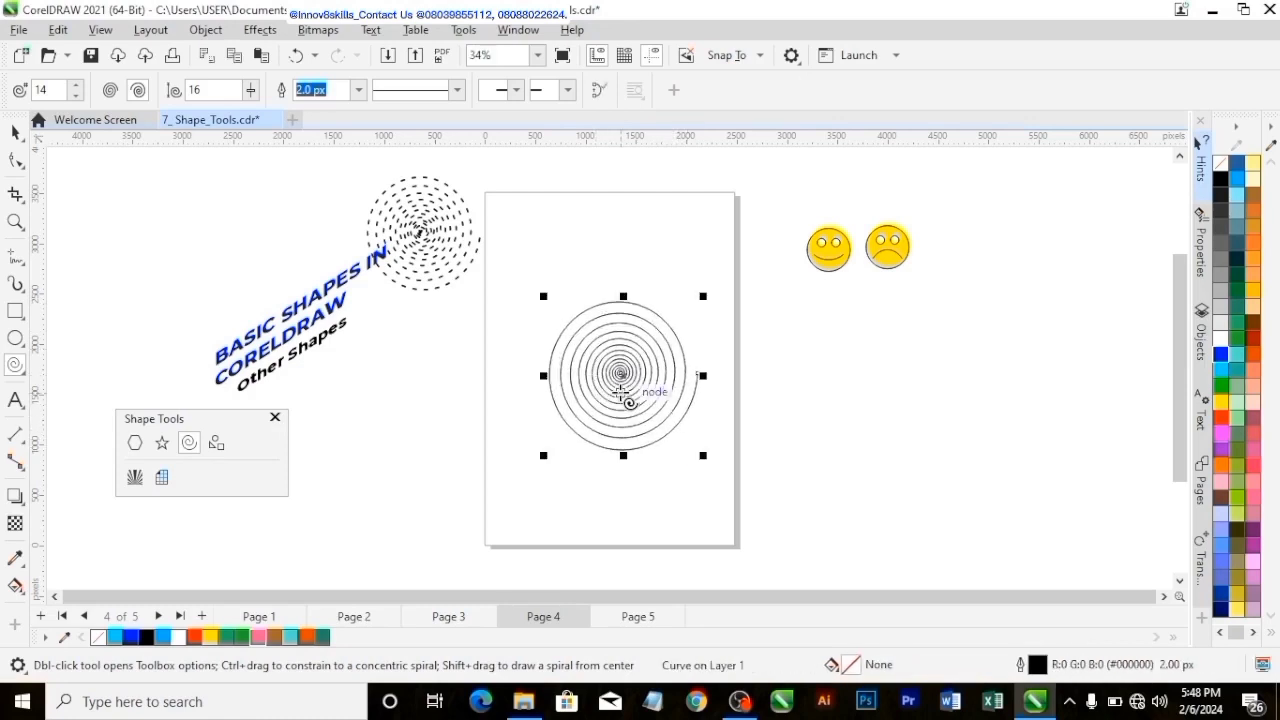
left_click(359, 91)
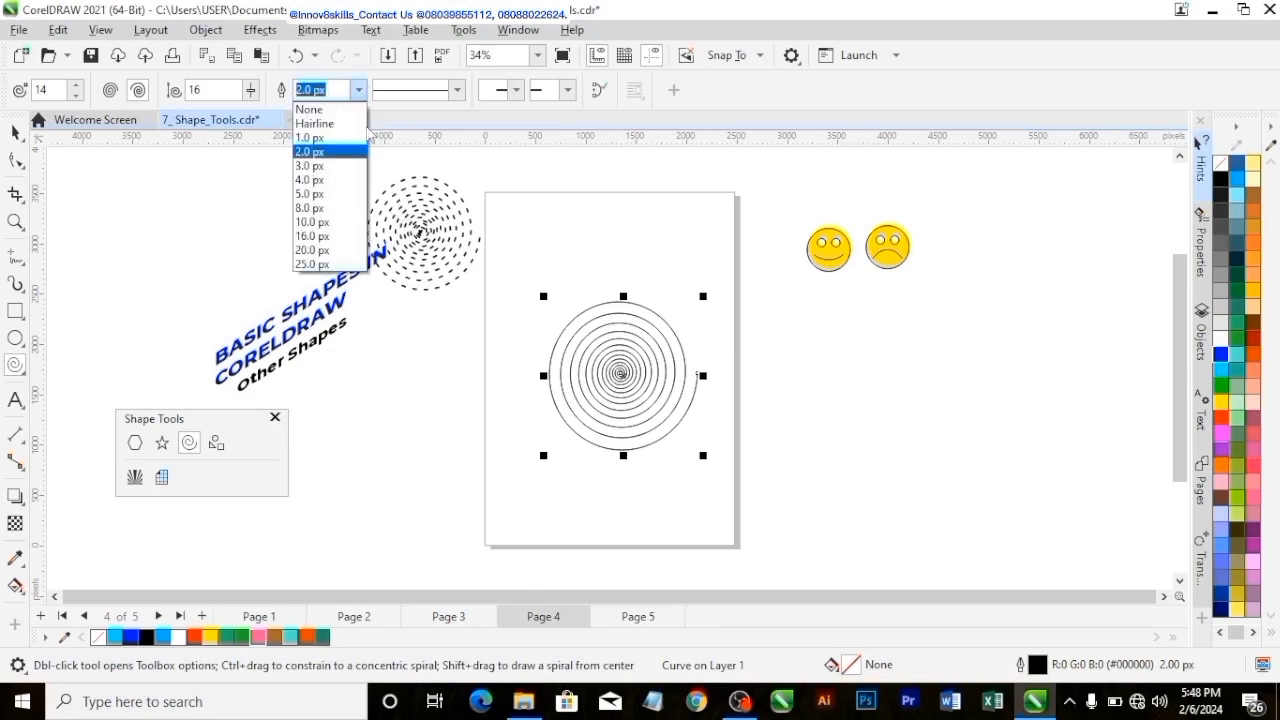
left_click(346, 248)
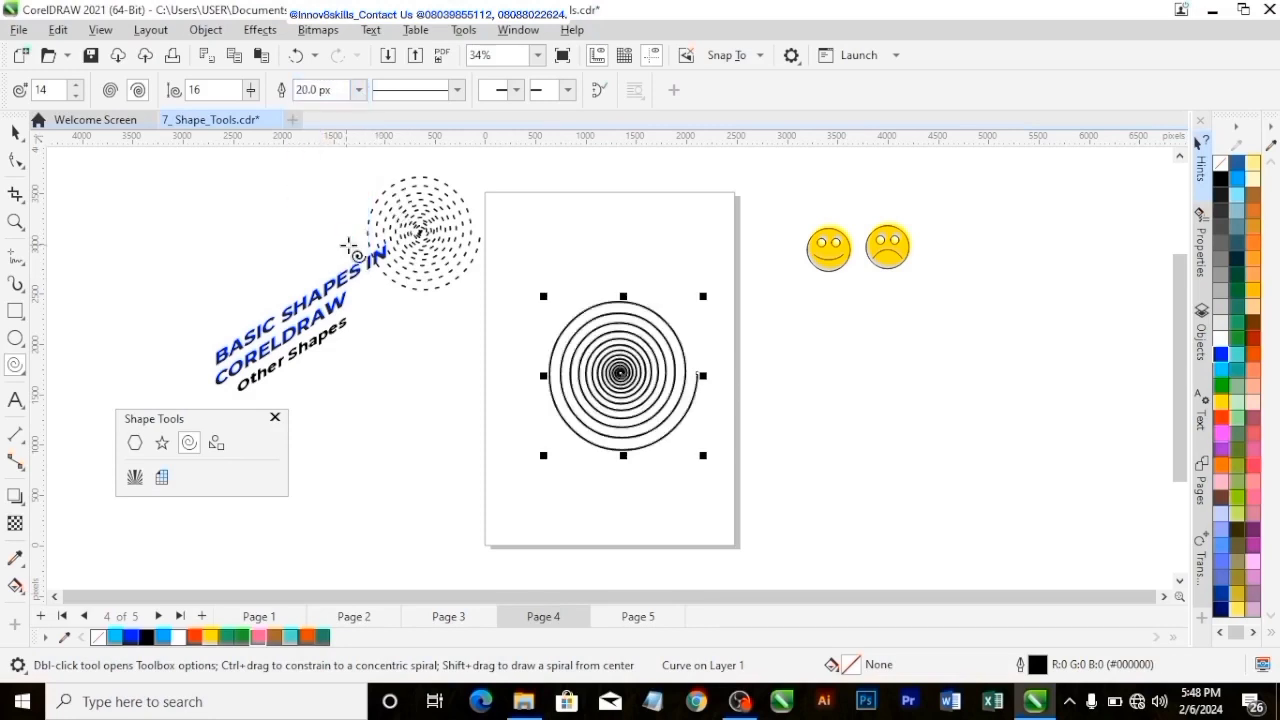
Try switching the spiral type between symmetrical and logarithmic, and deselect the spiral on the page.
left_click(114, 95)
left_click(132, 93)
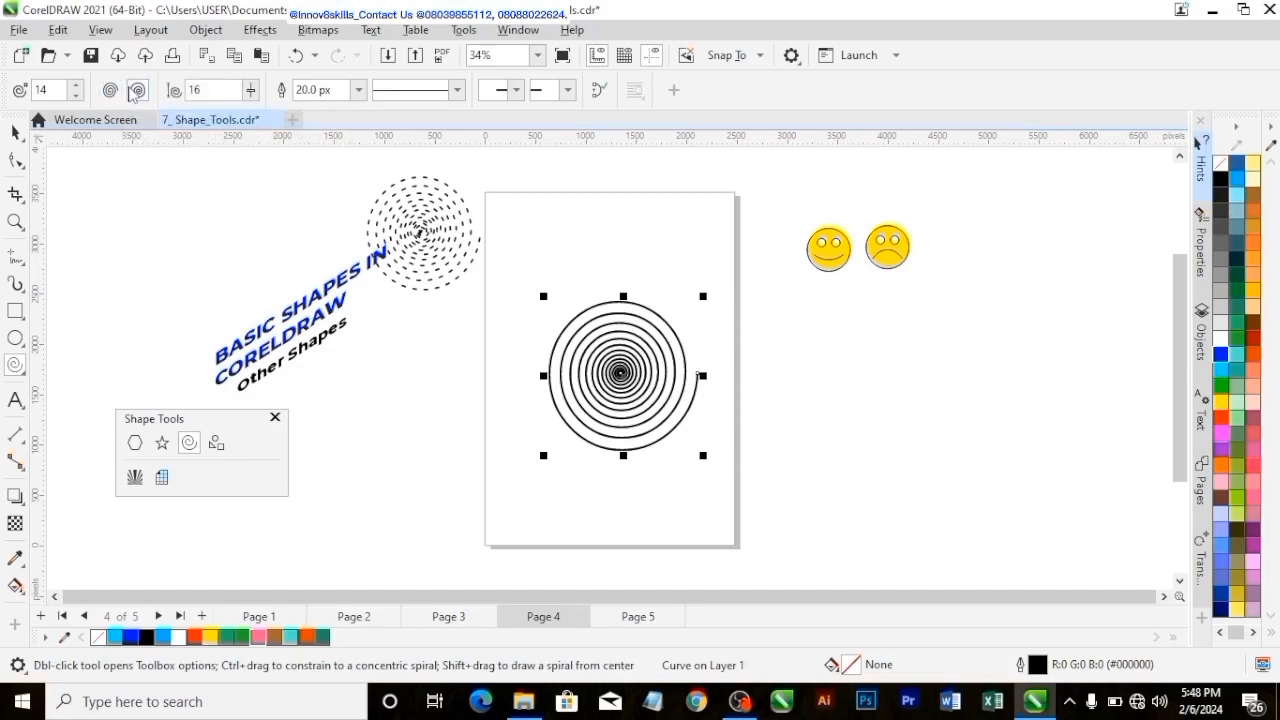
left_click(110, 91)
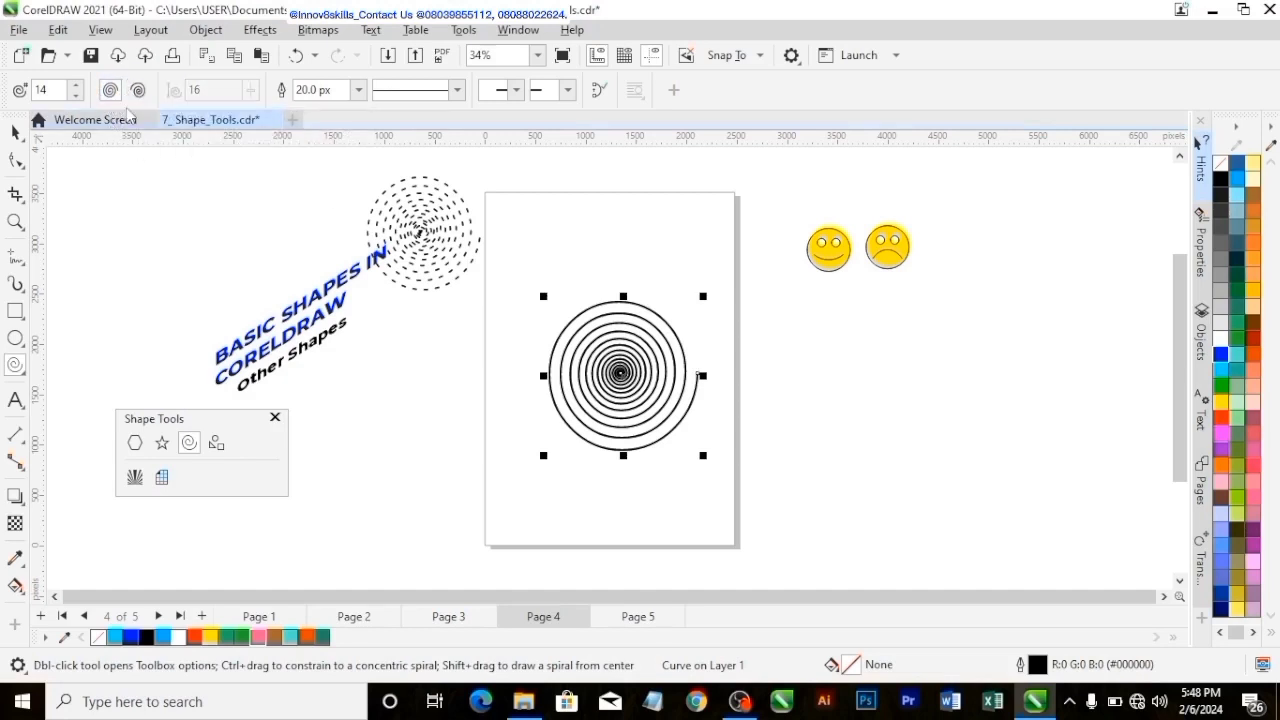
key("space")
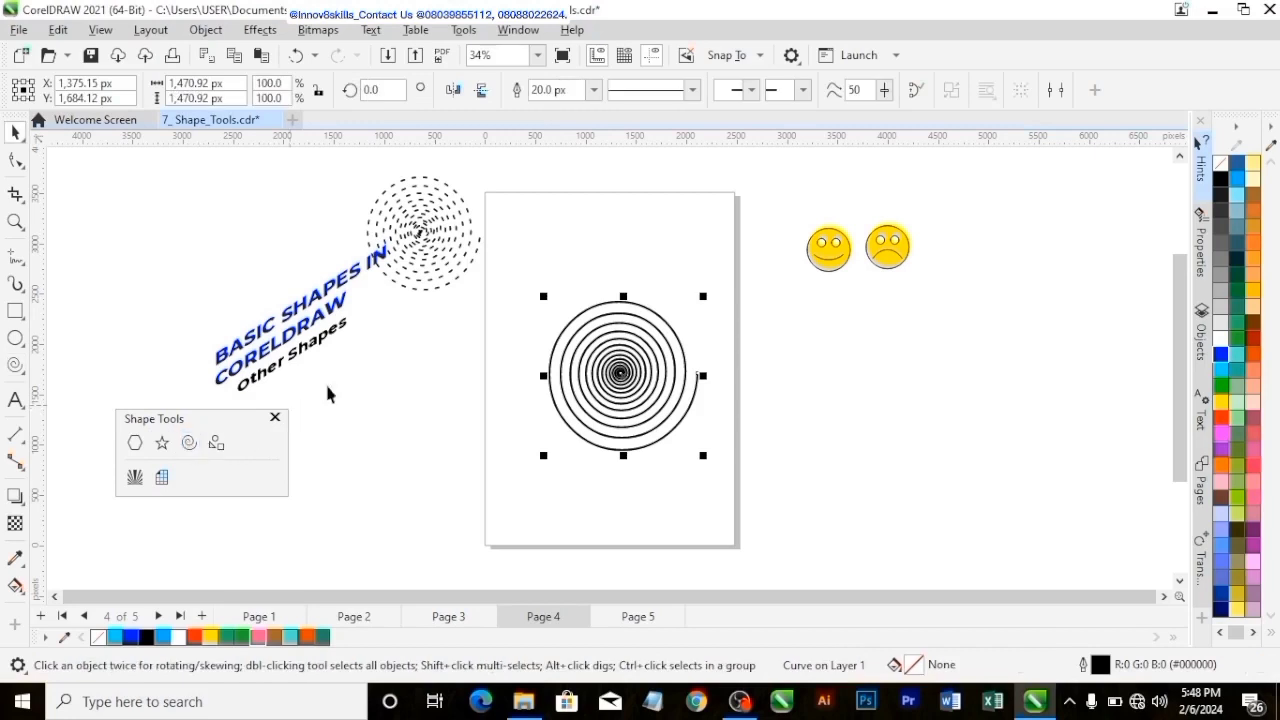
left_click(327, 387)
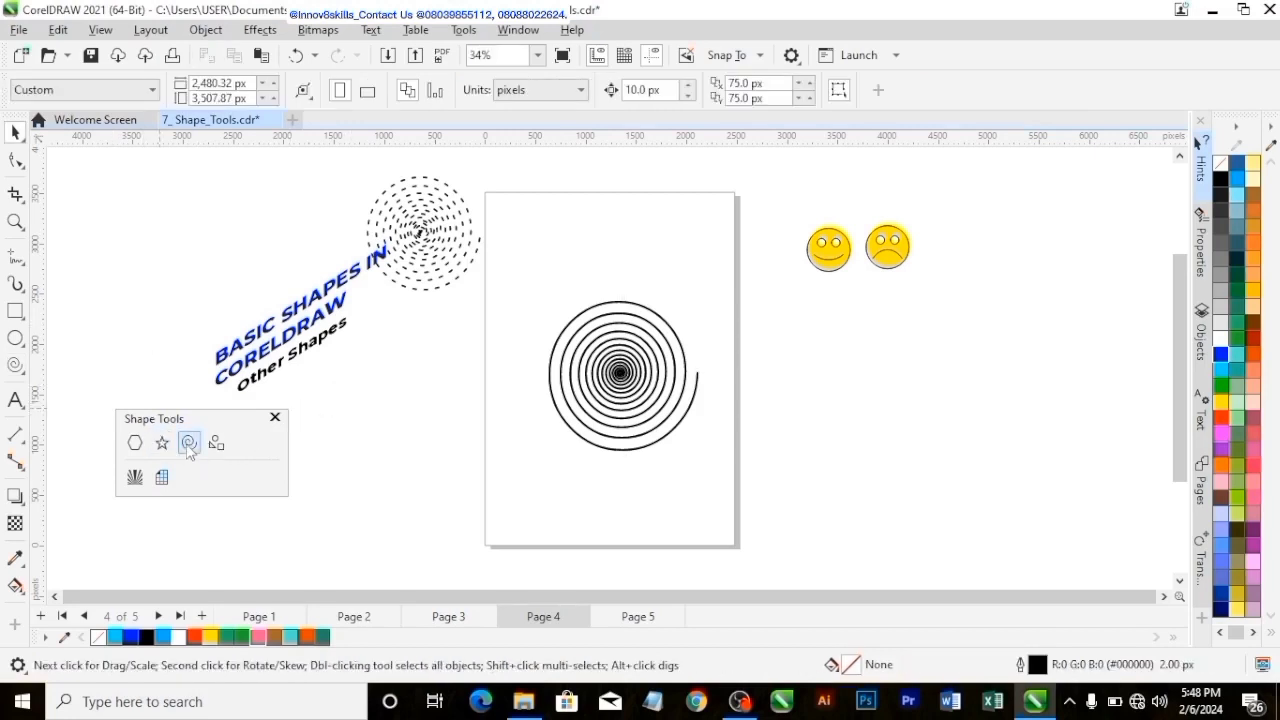
Draw a larger logarithmic spiral with 14 revolutions beside the page, below the two smiley faces.
left_click(188, 444)
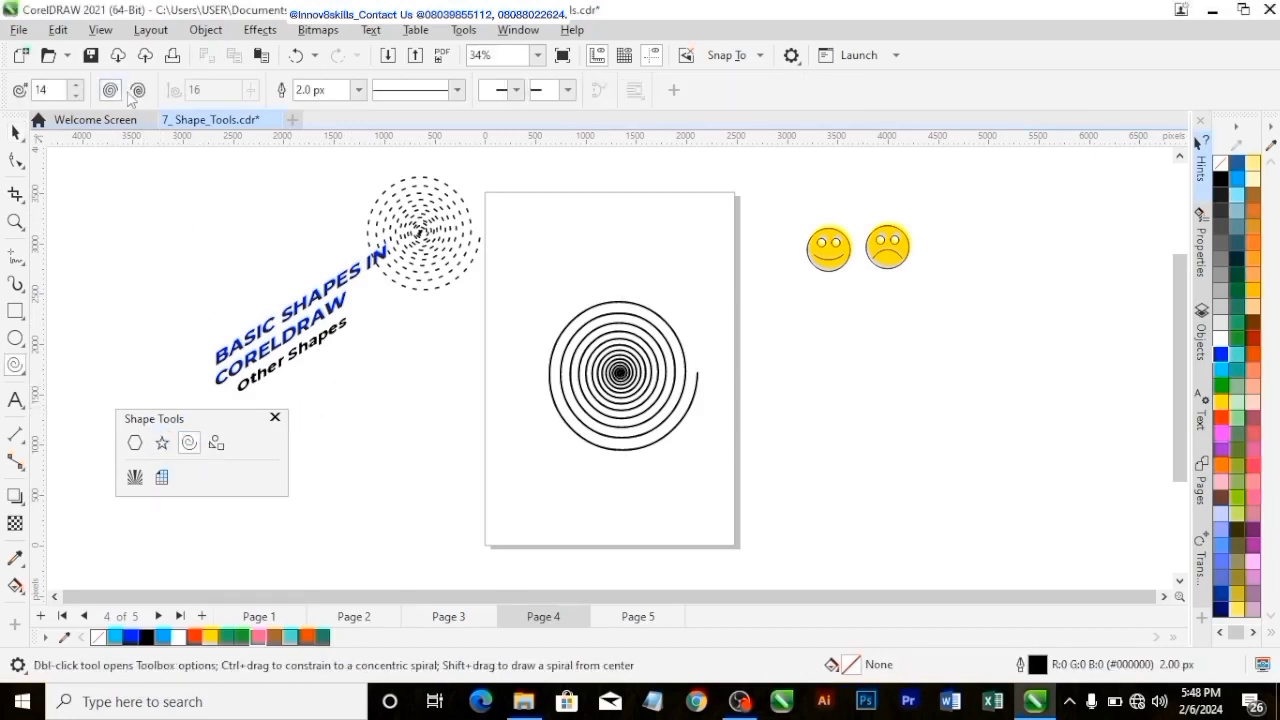
left_click(138, 90)
mouse_move(786, 352)
left_mouse_down()
mouse_move(849, 406)
mouse_move(990, 470)
left_mouse_up()
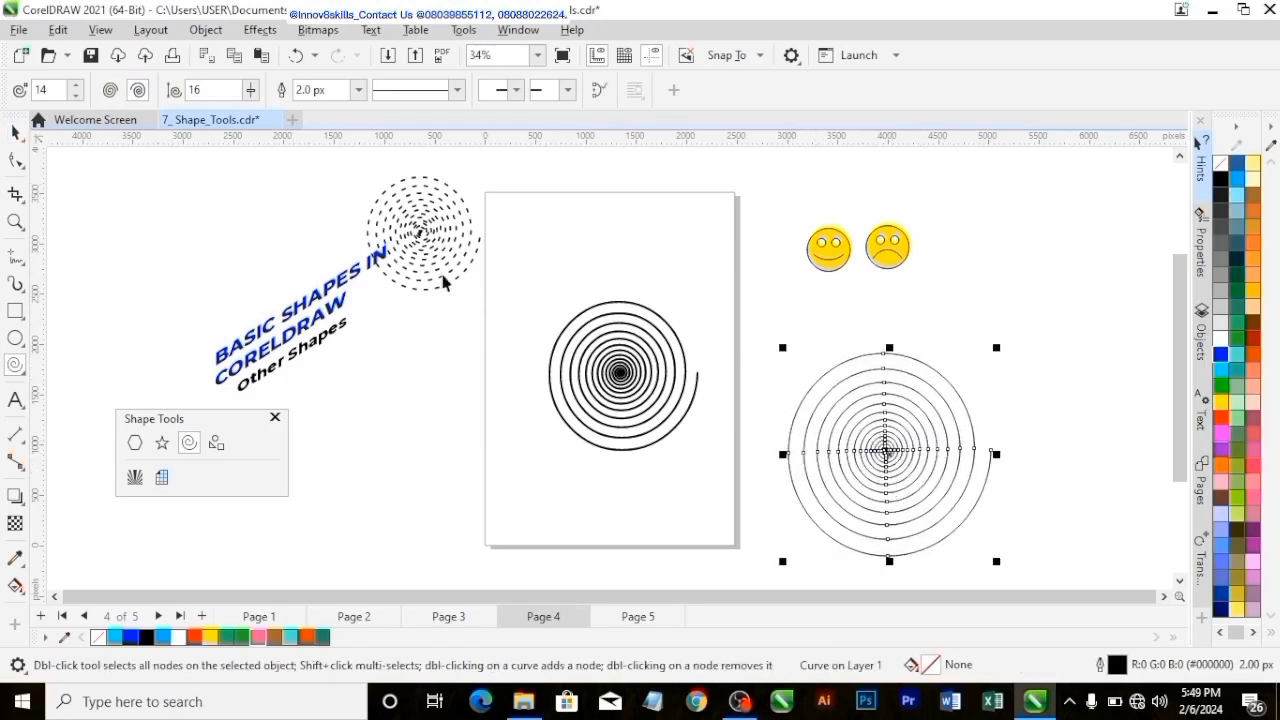
Shrink the new spiral to about 69% below the smiley faces and set its outline width to 20 px.
key("space")
left_click_drag(866, 460, 826, 398)
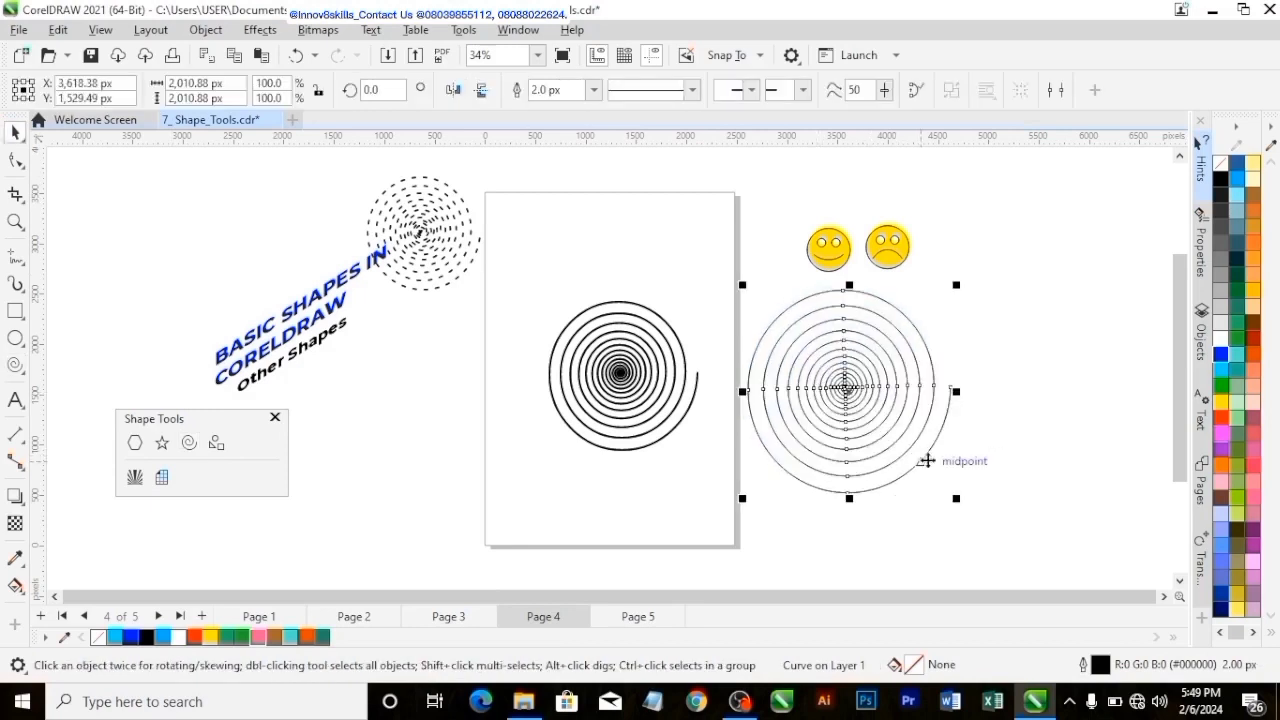
left_click_drag(954, 499, 934, 481)
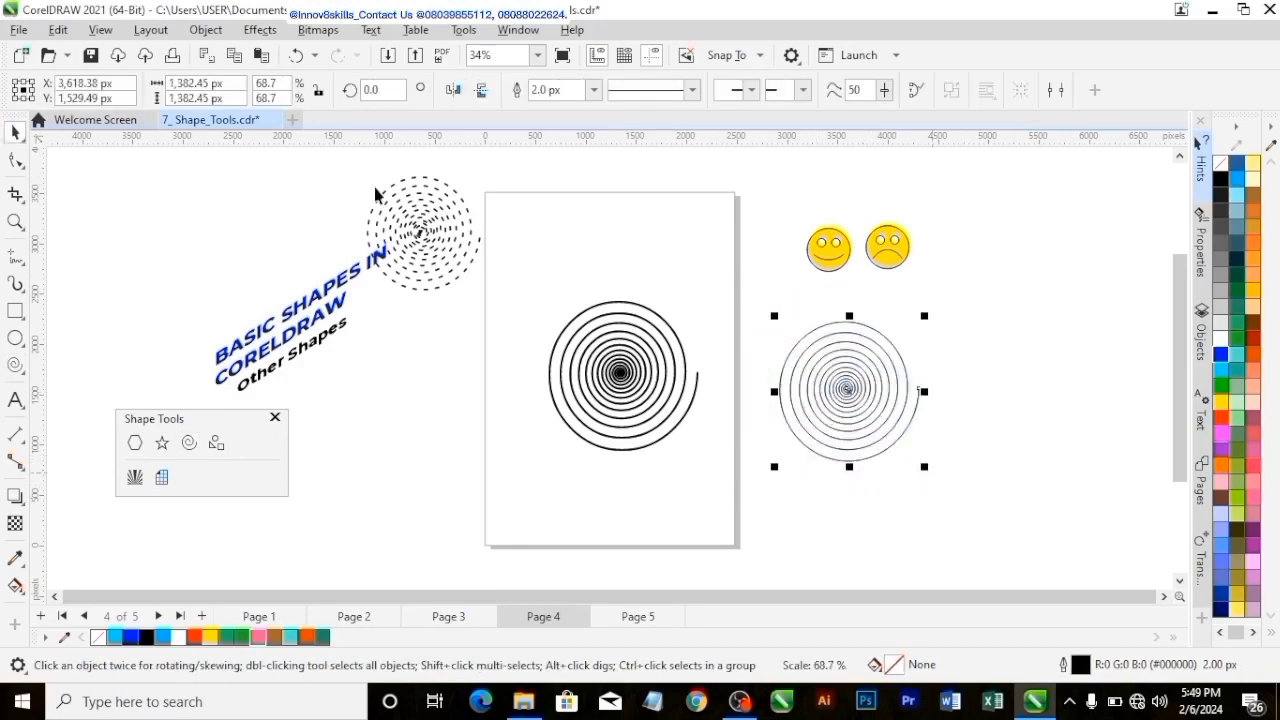
left_click(593, 91)
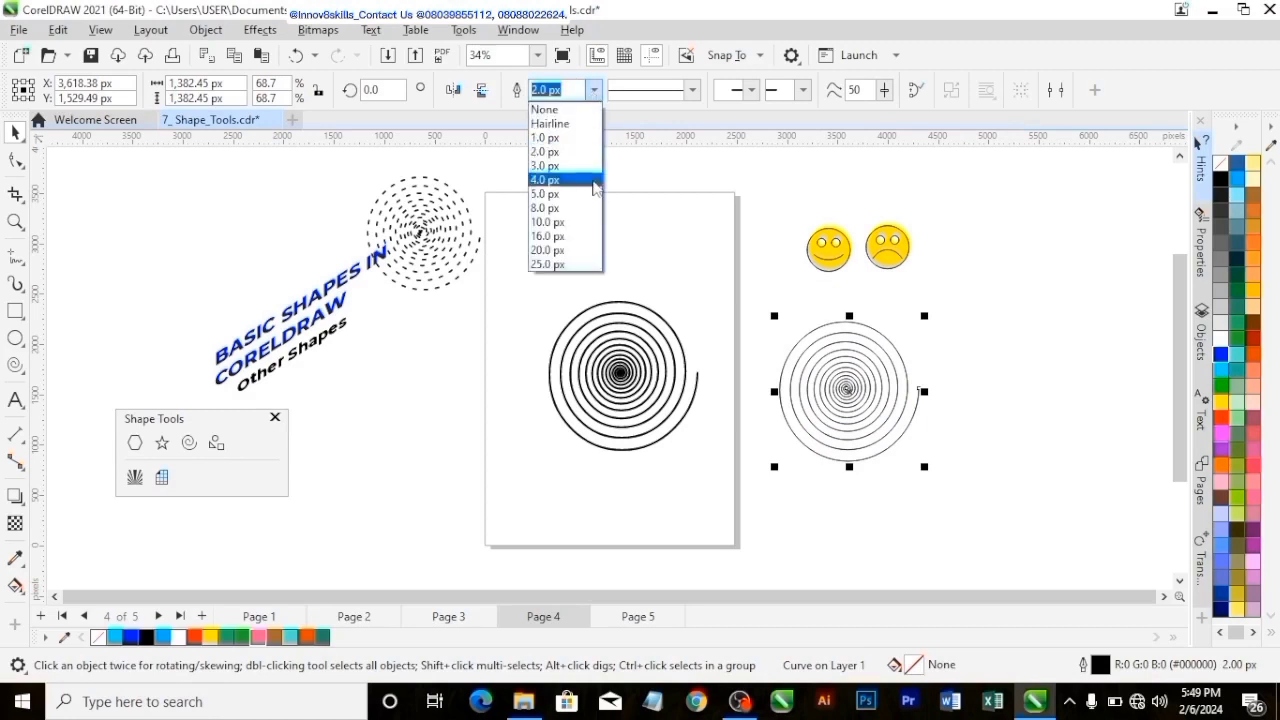
left_click(556, 243)
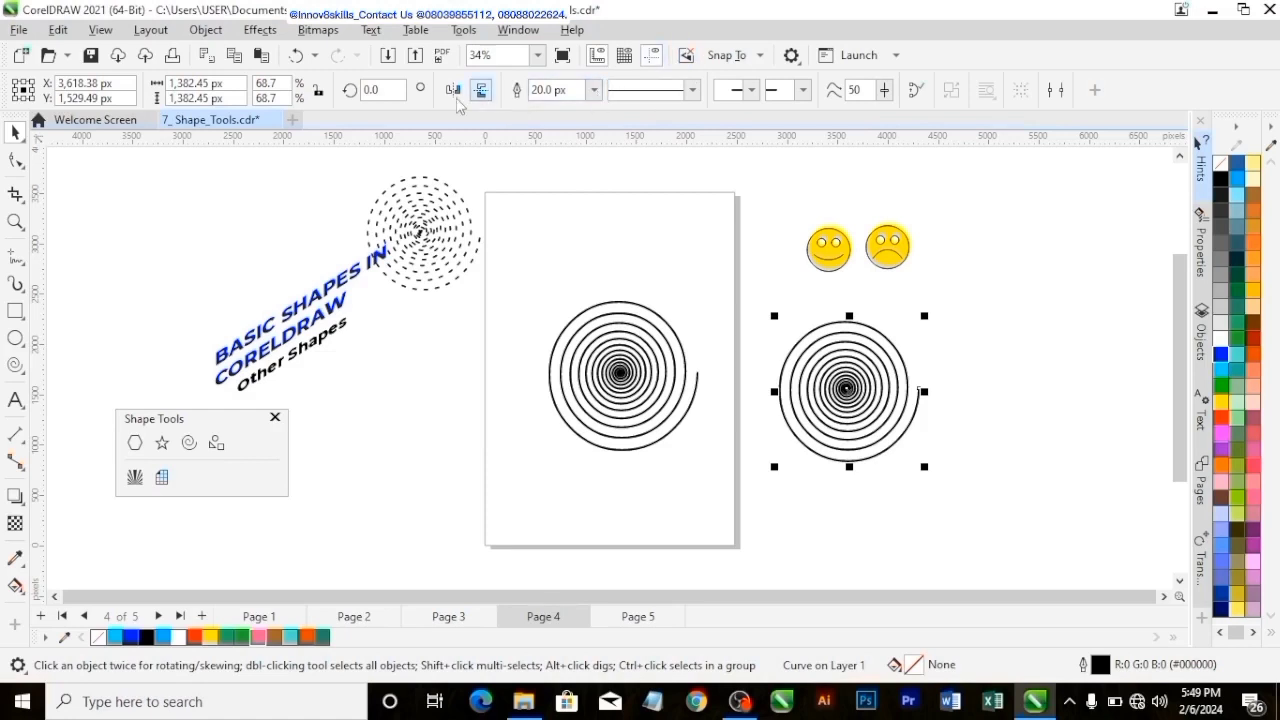
Try a long-dash line style on the selected spiral beside the page.
left_click(692, 91)
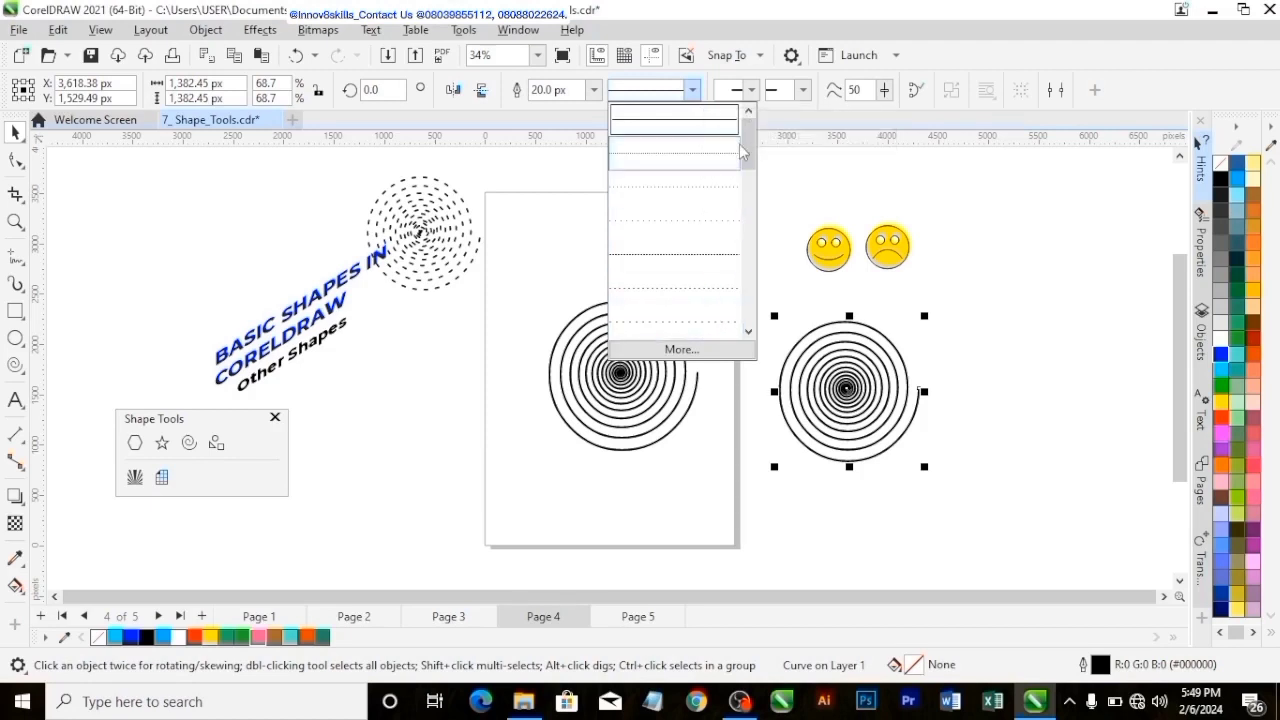
left_click_drag(747, 150, 758, 222)
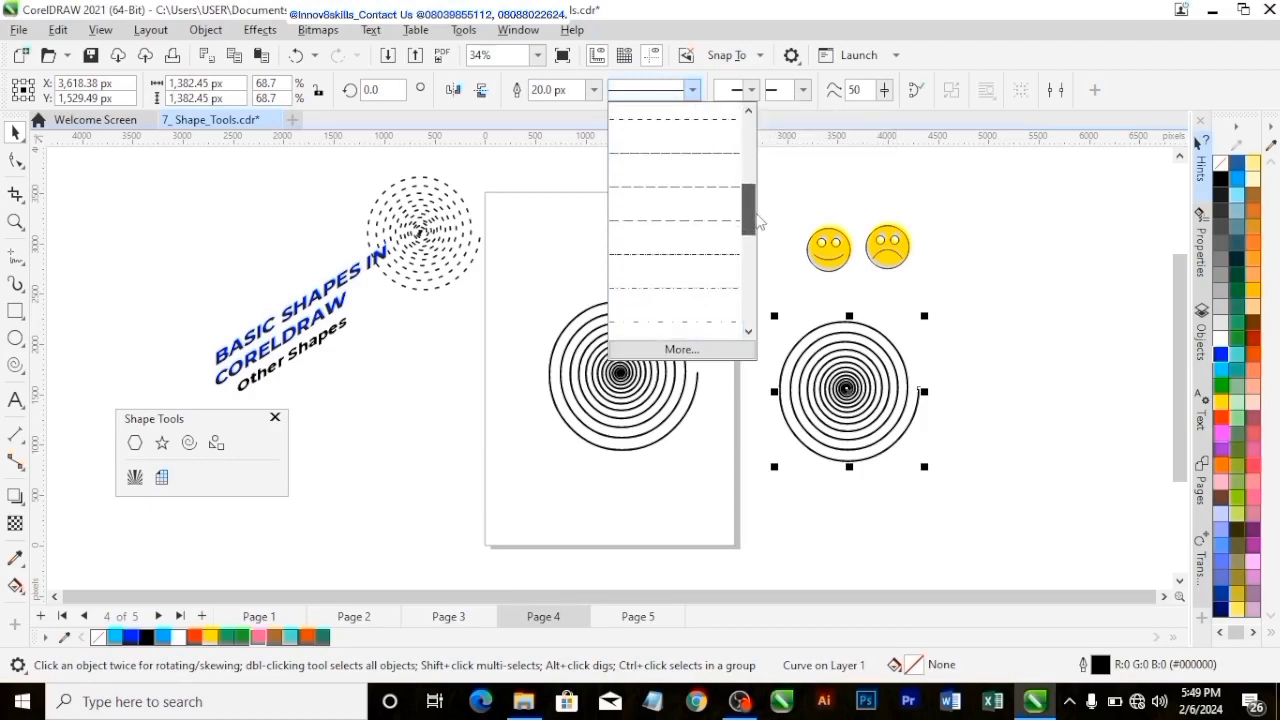
left_click(684, 222)
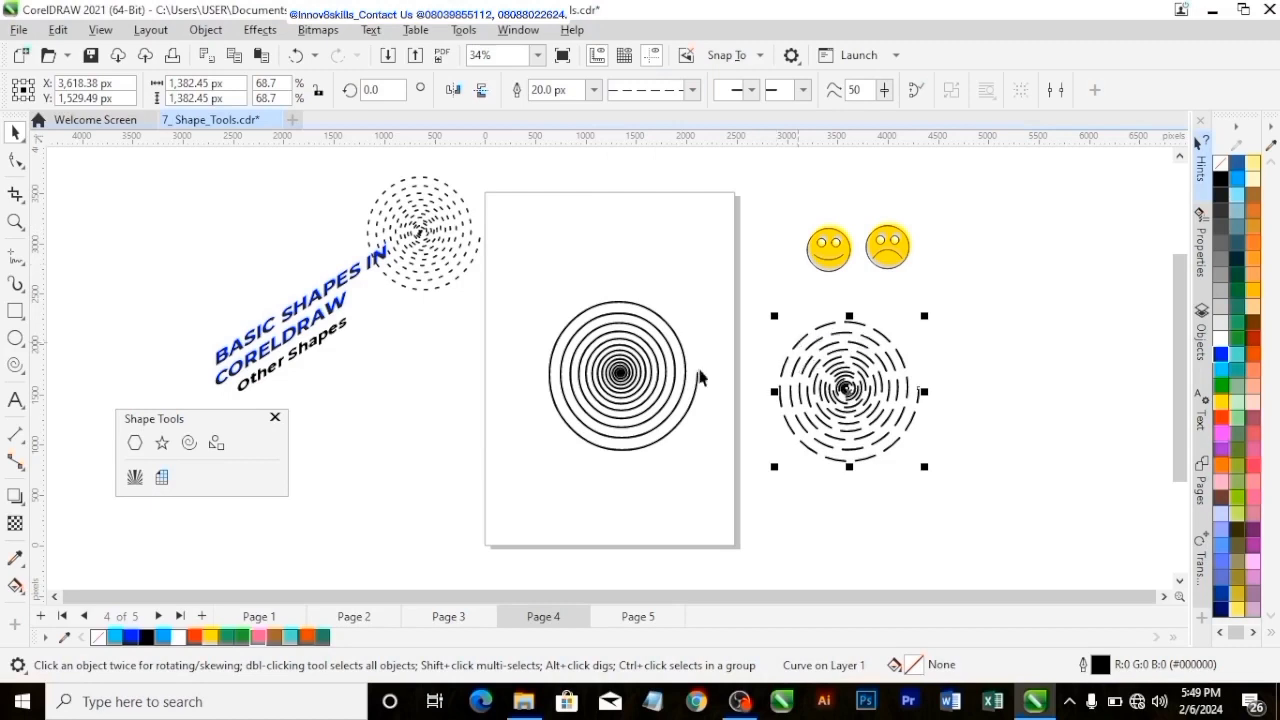
Try a solid triangular, a curved and a double-chevron start arrowhead on the dashed spiral and inspect its centre.
left_click(758, 93)
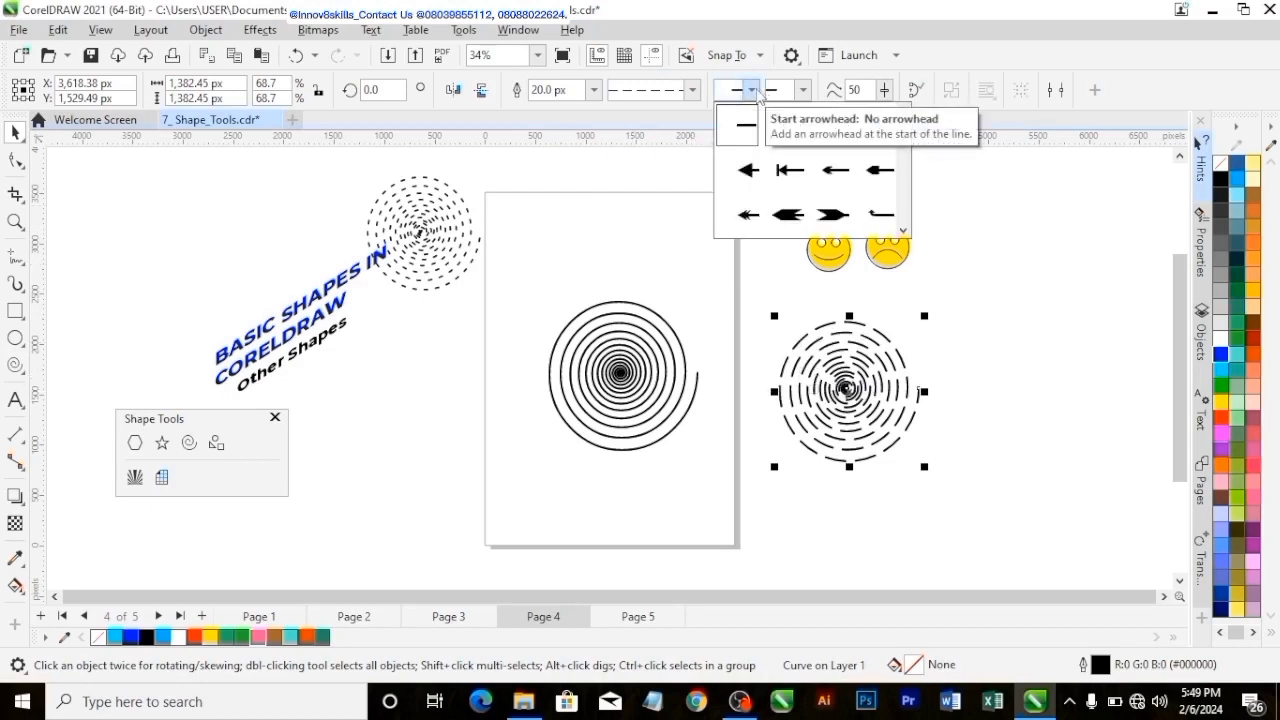
left_click(758, 175)
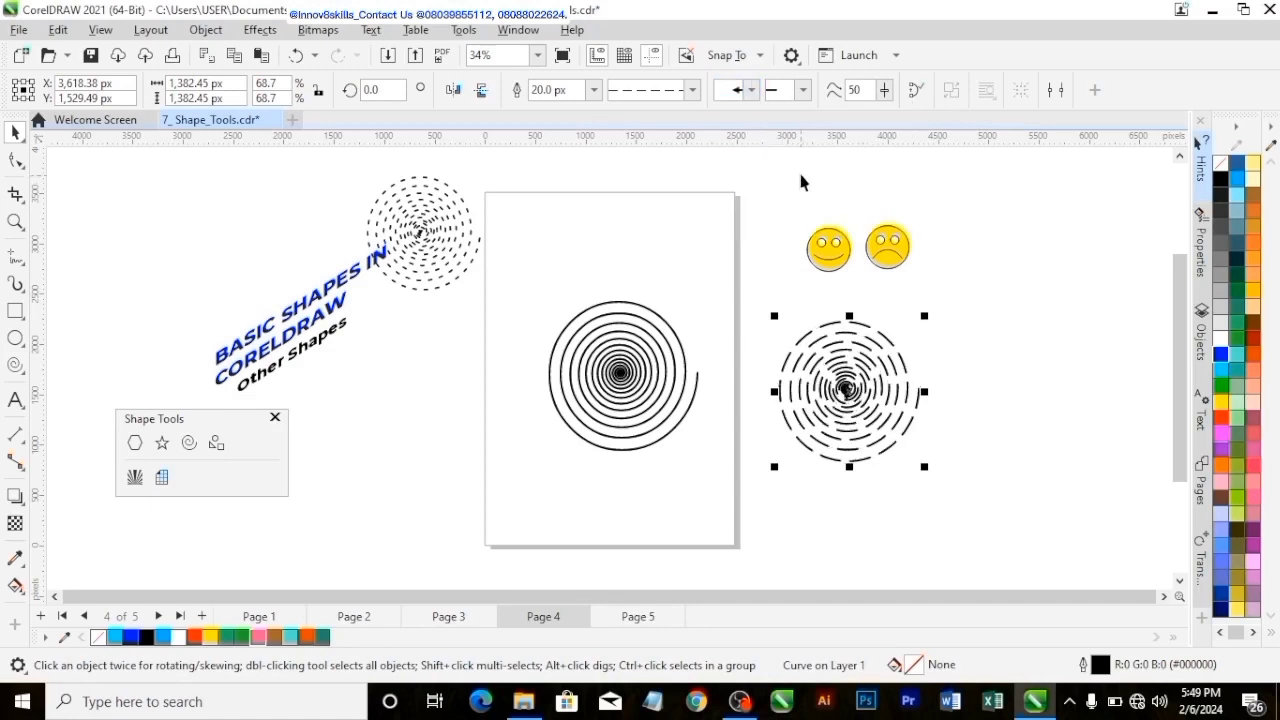
left_click(757, 96)
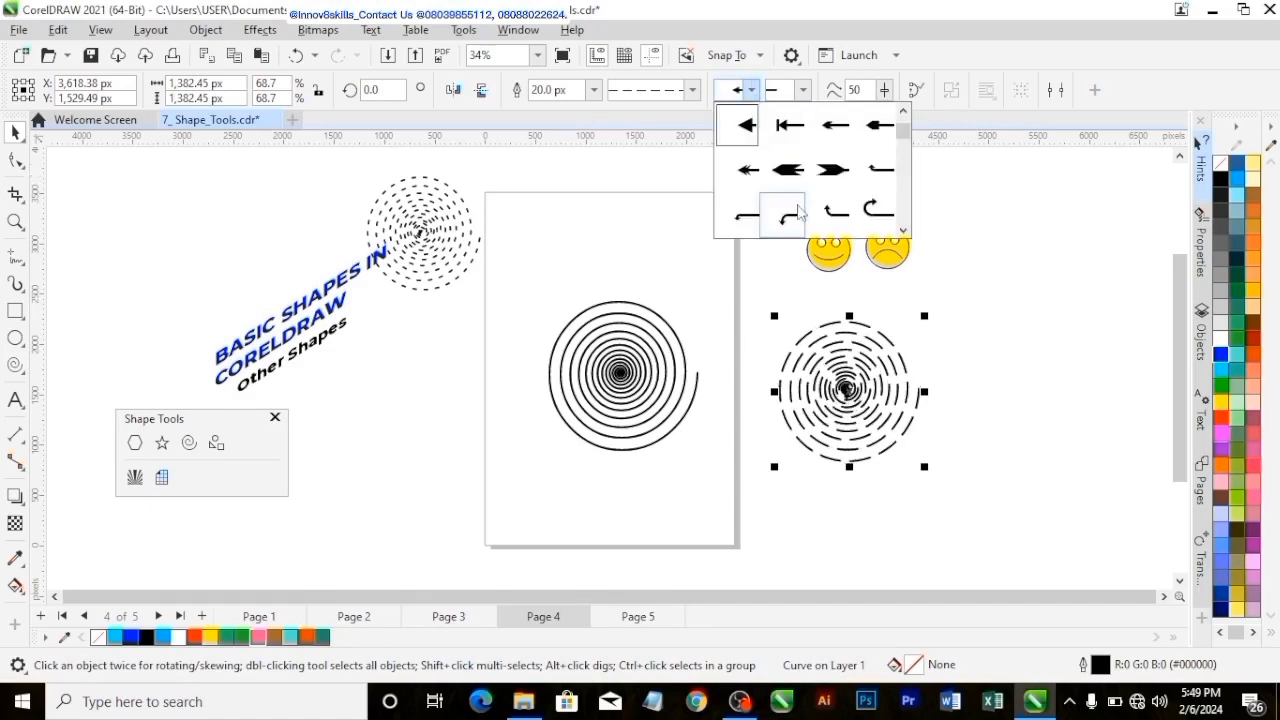
left_click(796, 205)
left_click(751, 91)
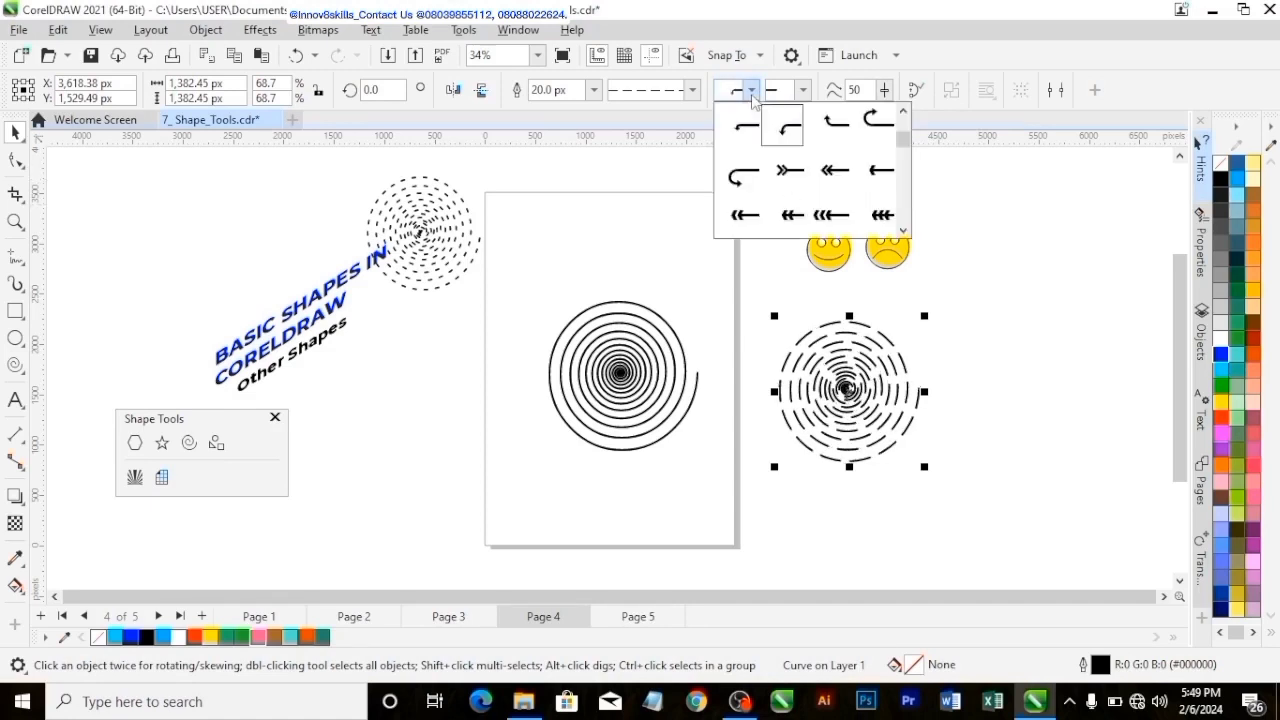
left_click(787, 156)
scroll(903, 432, "up", 6)
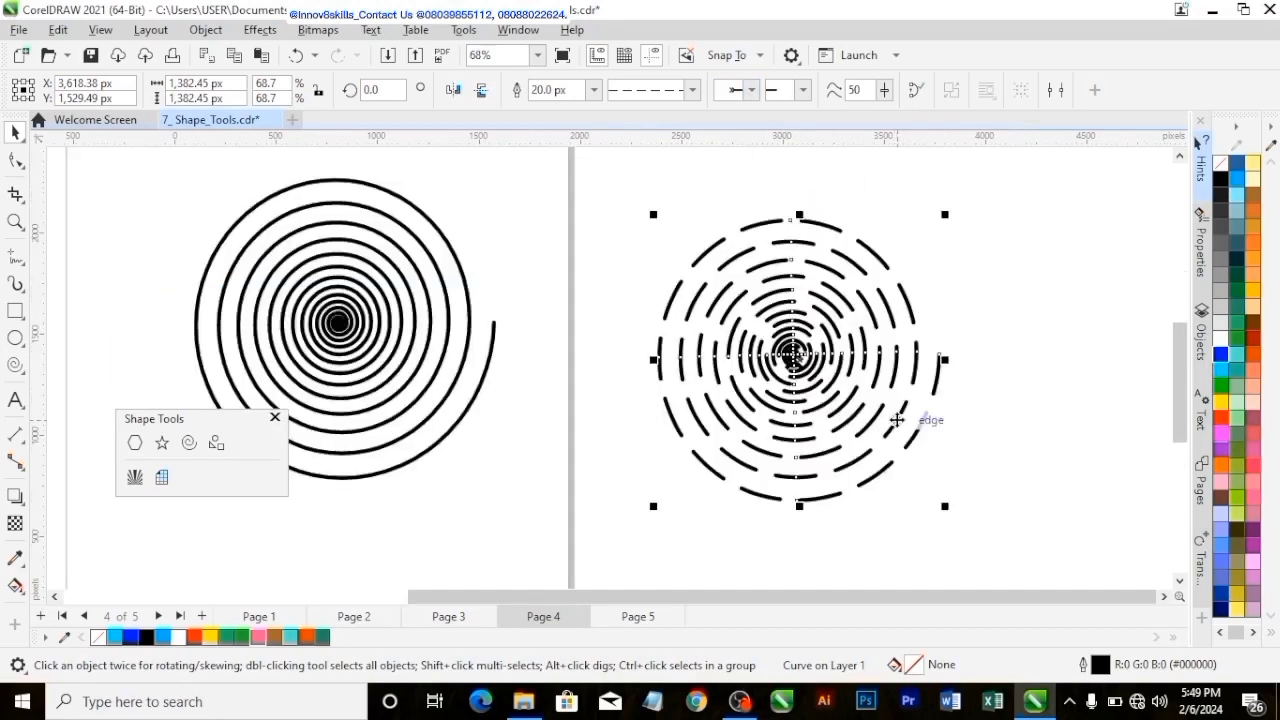
scroll(651, 272, "down", 4)
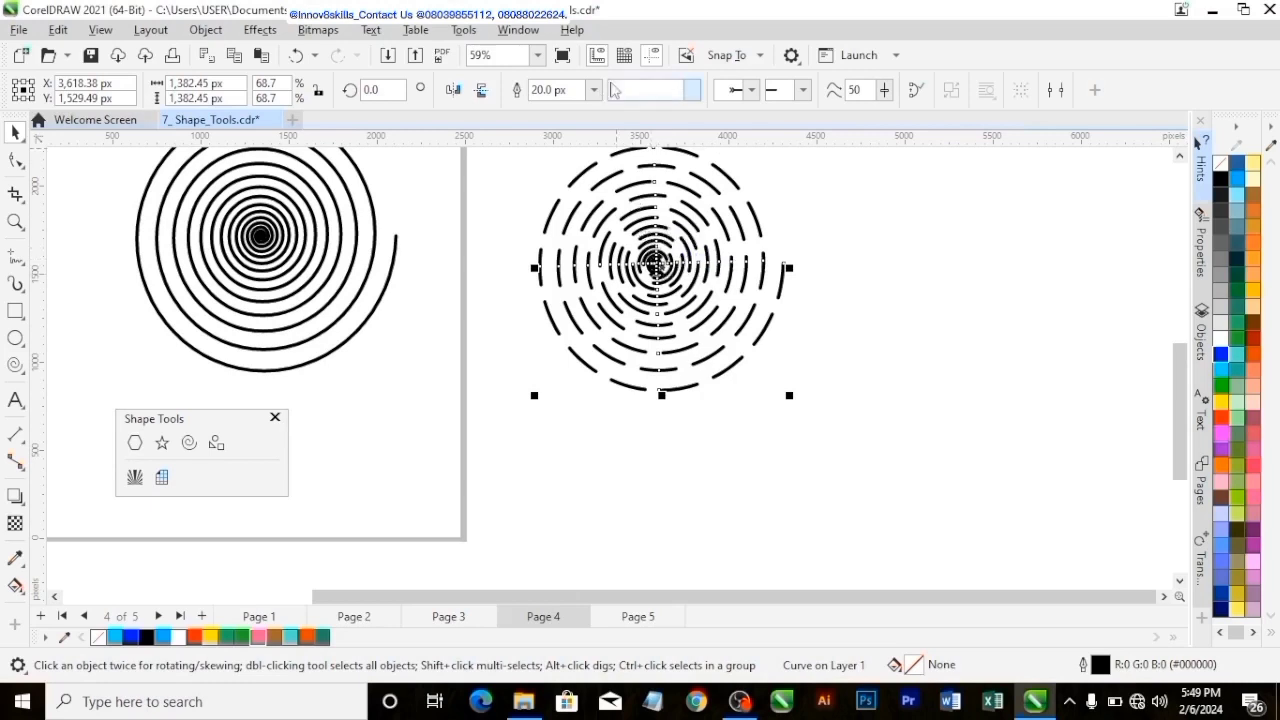
Try the open start arrowhead on the dashed spiral, and set its start back to no arrowhead.
left_click(750, 90)
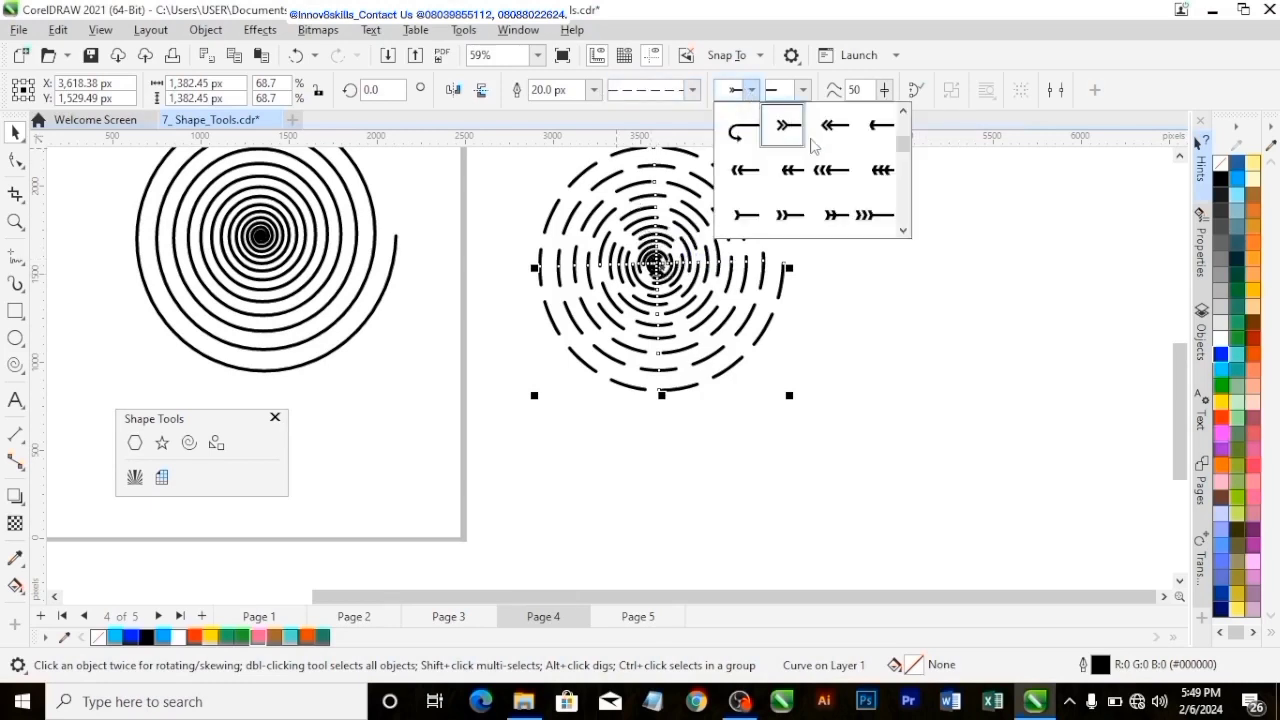
scroll(903, 140, "down", 1)
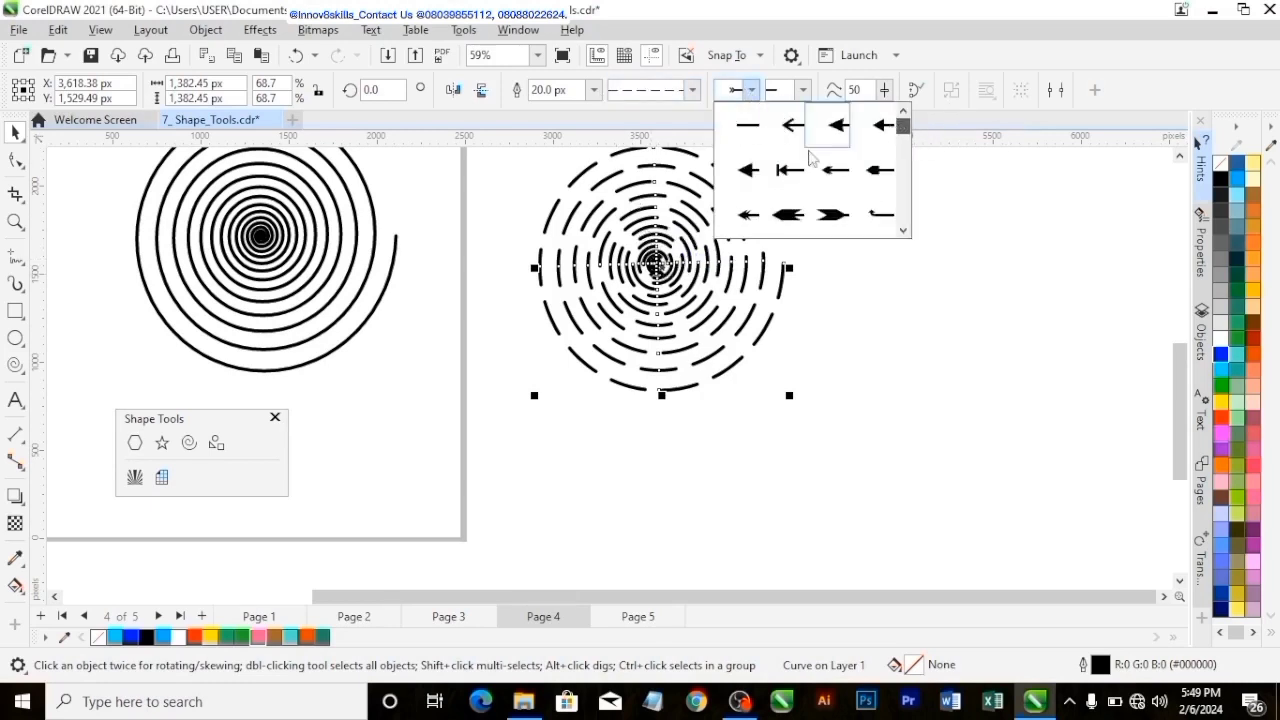
left_click(783, 135)
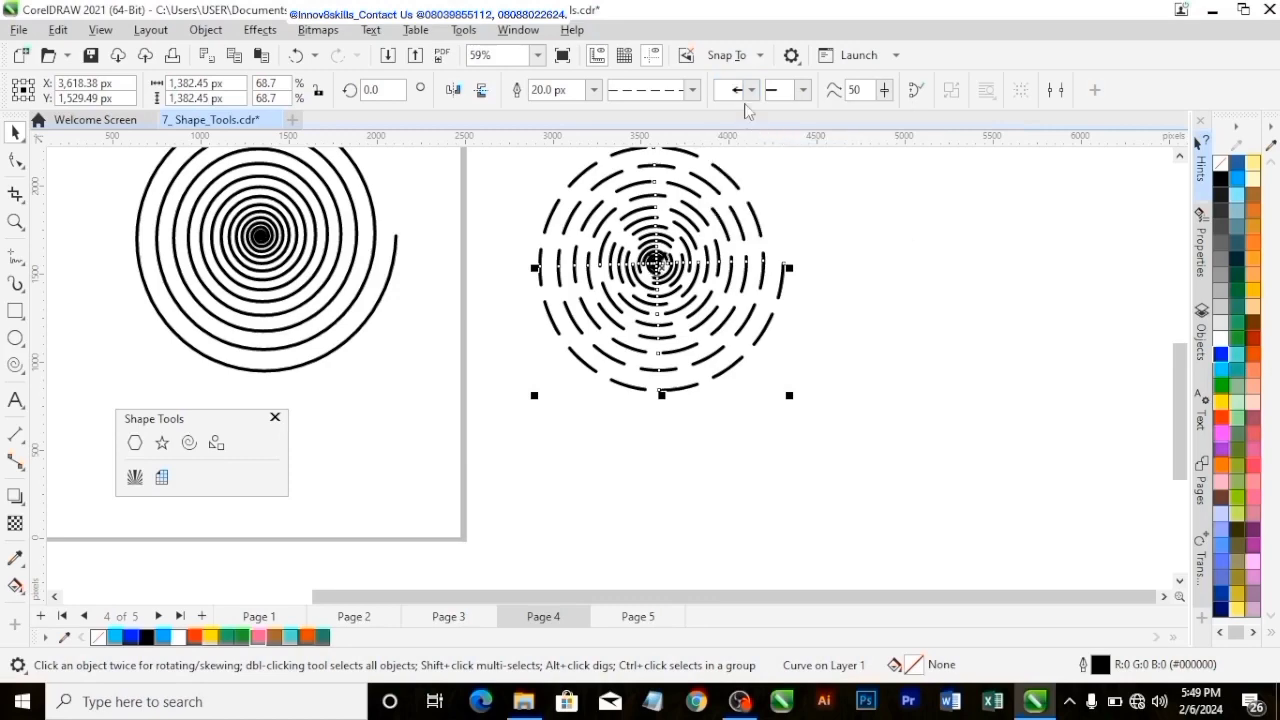
left_click(752, 90)
left_click(743, 128)
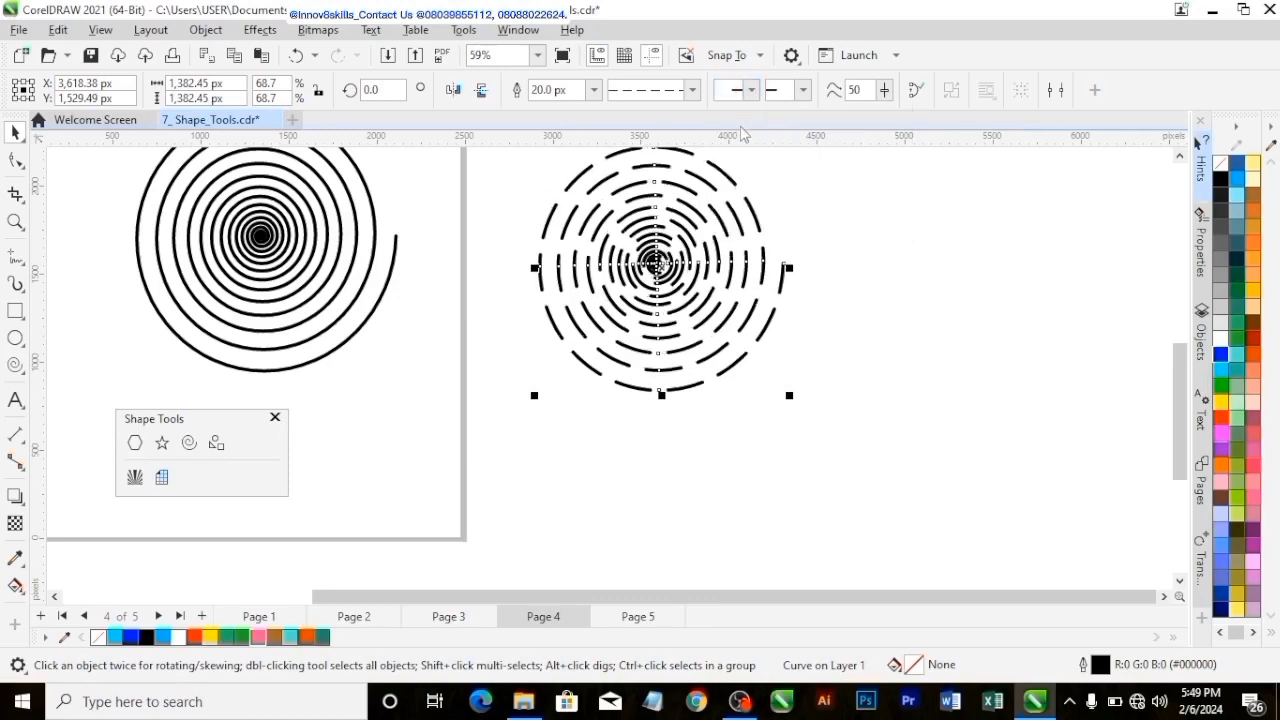
Undo the spiral's arrowhead and dashed line style changes.
scroll(758, 288, "down", 2)
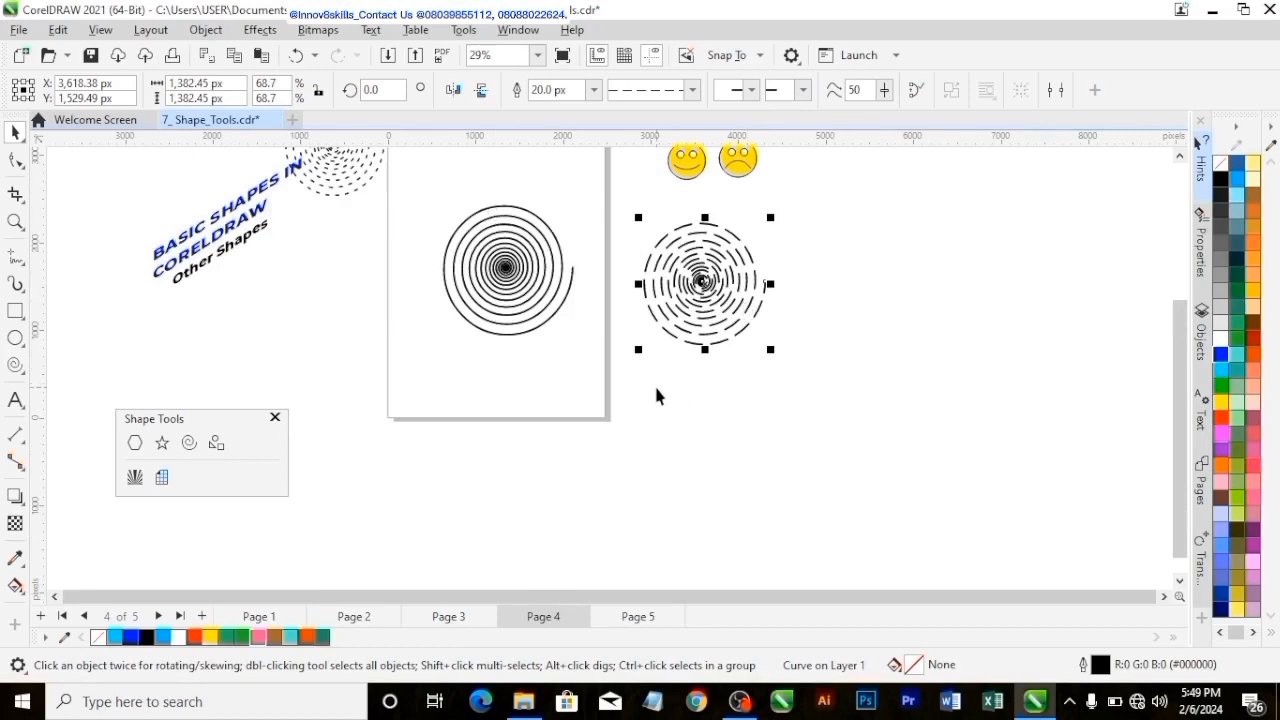
key("ctrl+z")
key("ctrl+z")
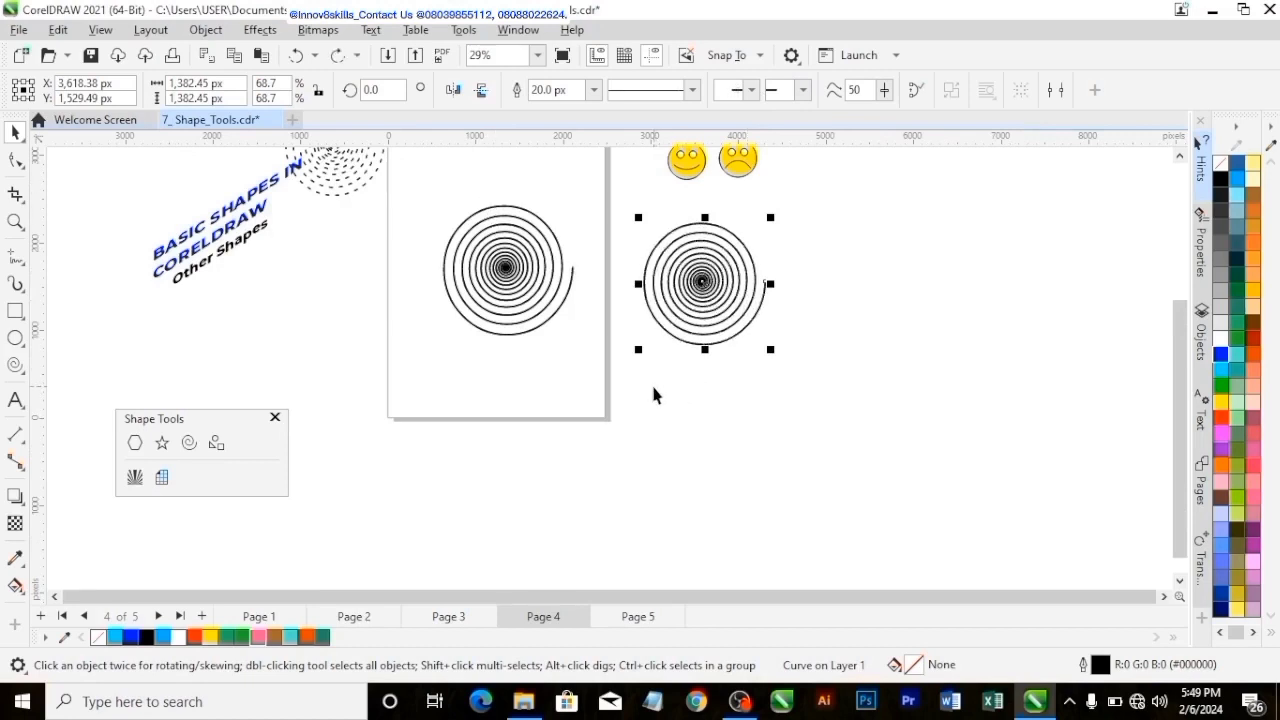
Clear Page 4 by moving both spirals beside the page near the smiley faces, and deselect them.
left_click(538, 55)
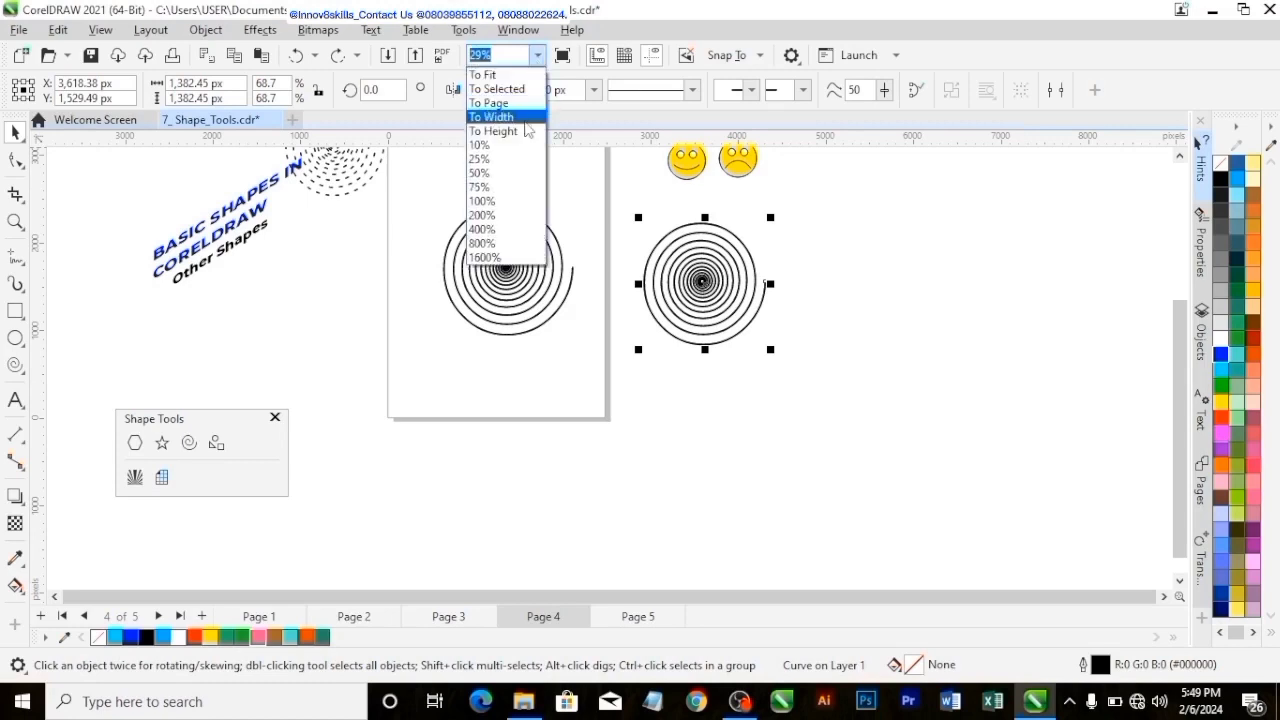
left_click(505, 100)
left_click(153, 198)
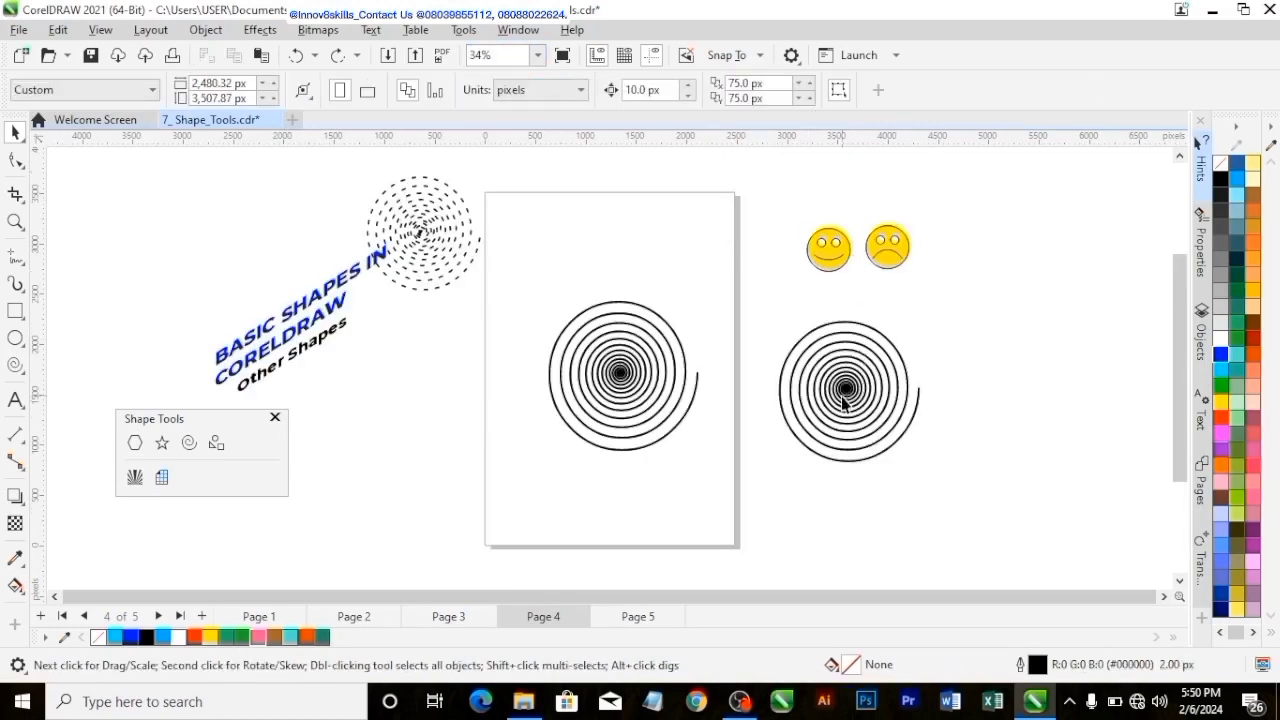
left_click_drag(843, 403, 916, 415)
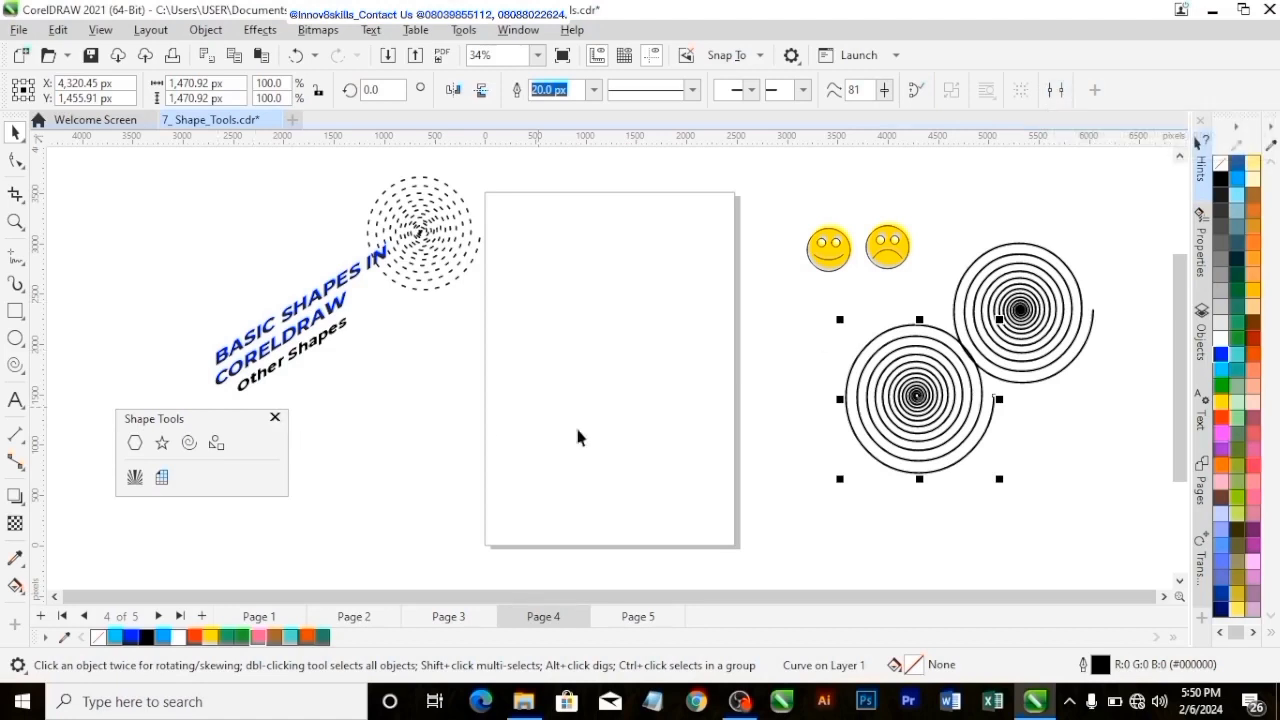
left_click(757, 352)
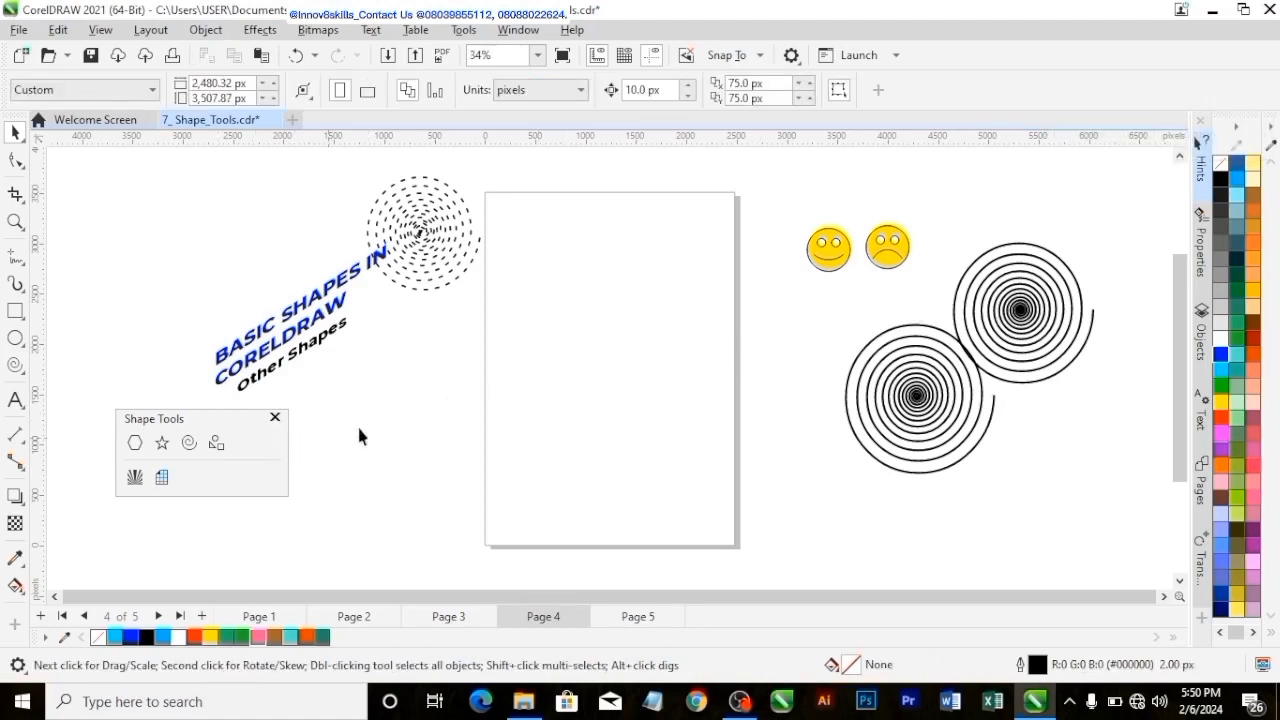
Draw a round speech-bubble callout on the left half of Page 4 with the Common Shapes tool and deselect it.
left_click(217, 449)
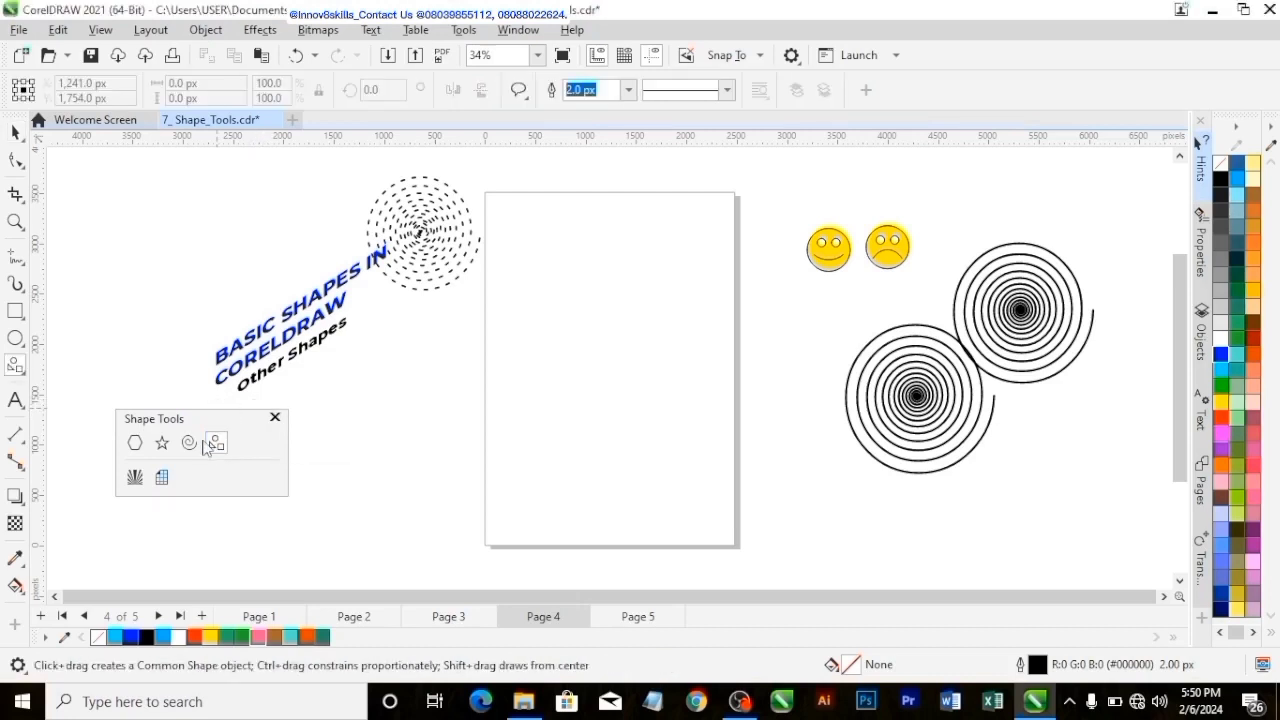
left_click_drag(496, 326, 617, 414)
left_click(431, 159)
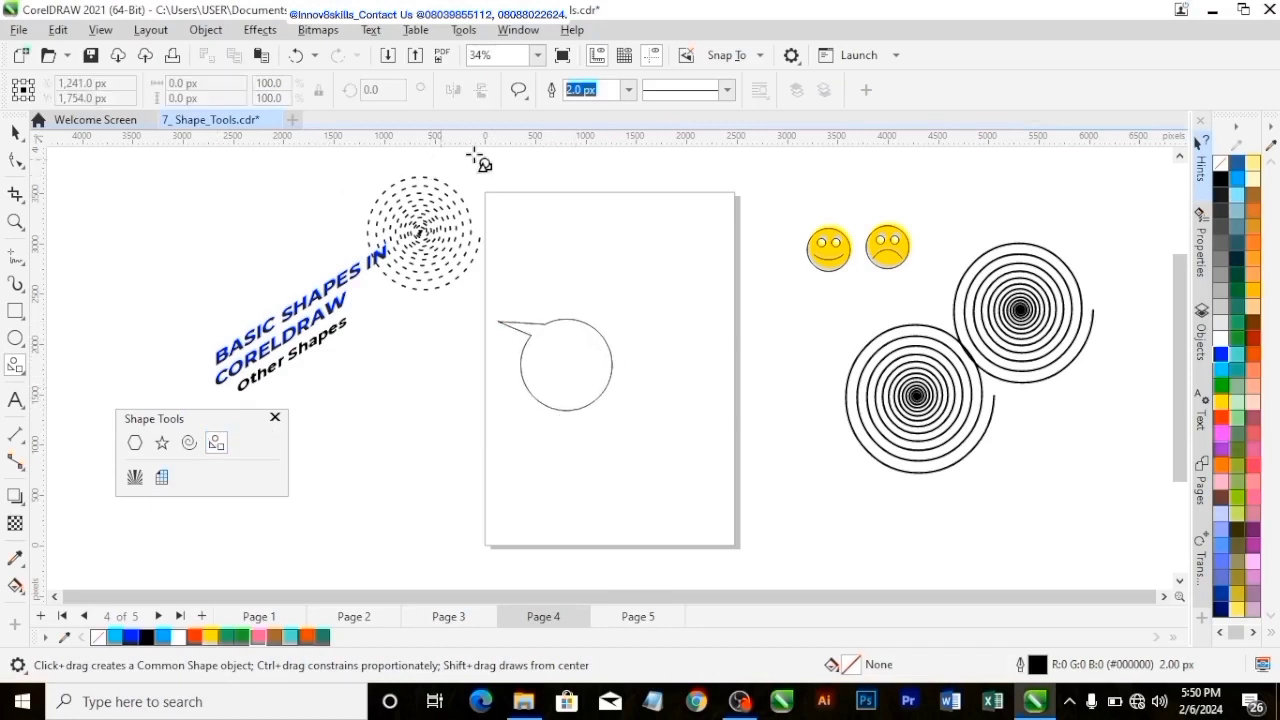
Draw a heart from the basic shapes, about 1,005 px wide, to the right of the callout.
left_click(520, 92)
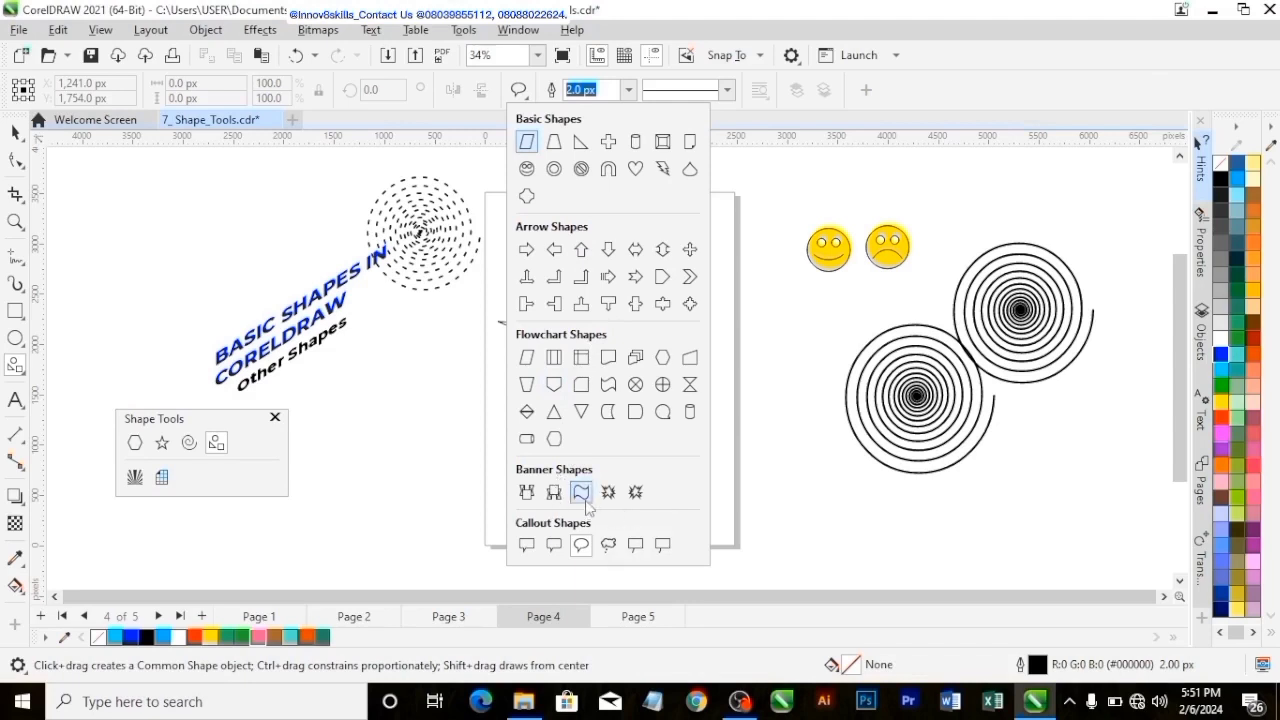
left_click(636, 170)
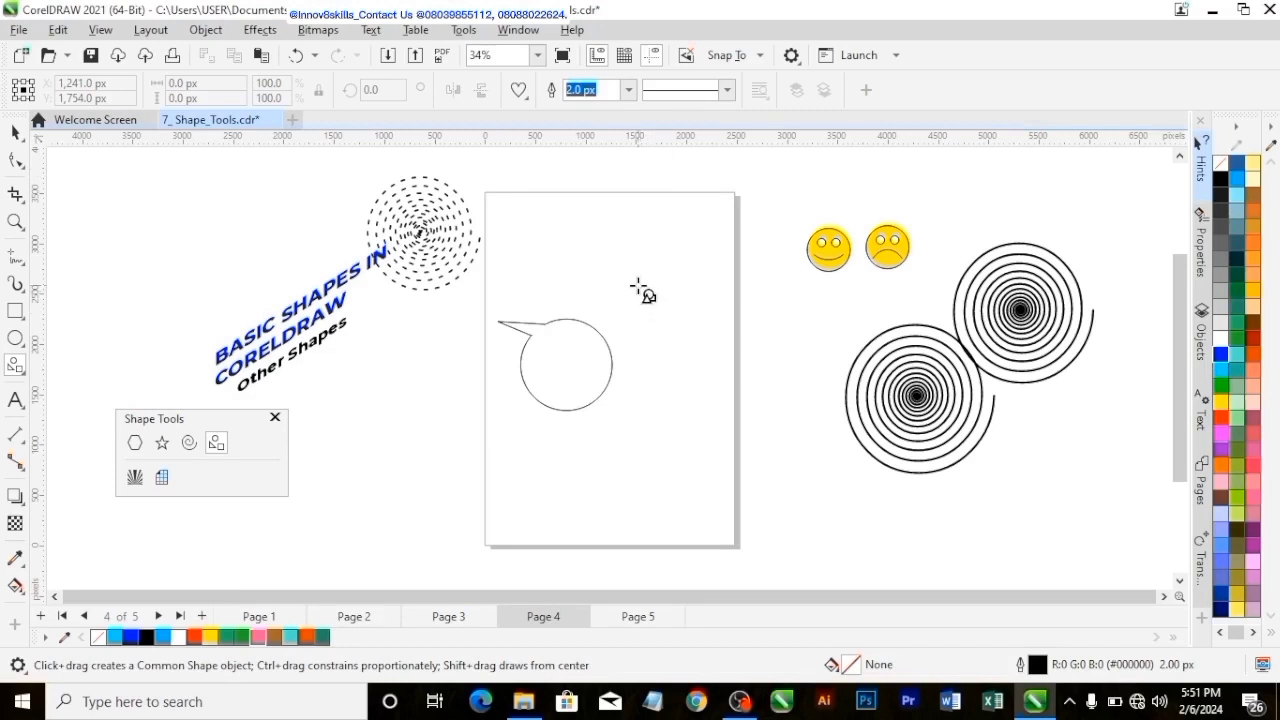
left_click_drag(630, 276, 742, 389)
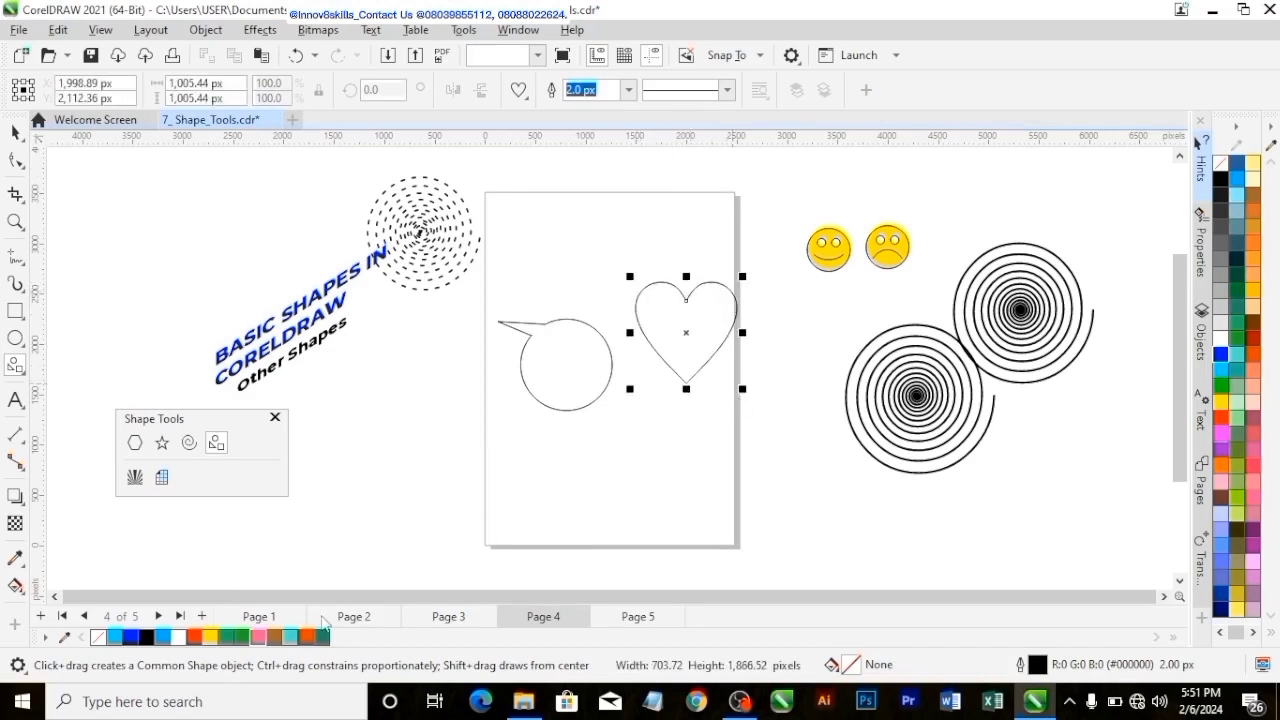
Fill the heart with Hot Pink and remove its outline.
left_click(256, 637)
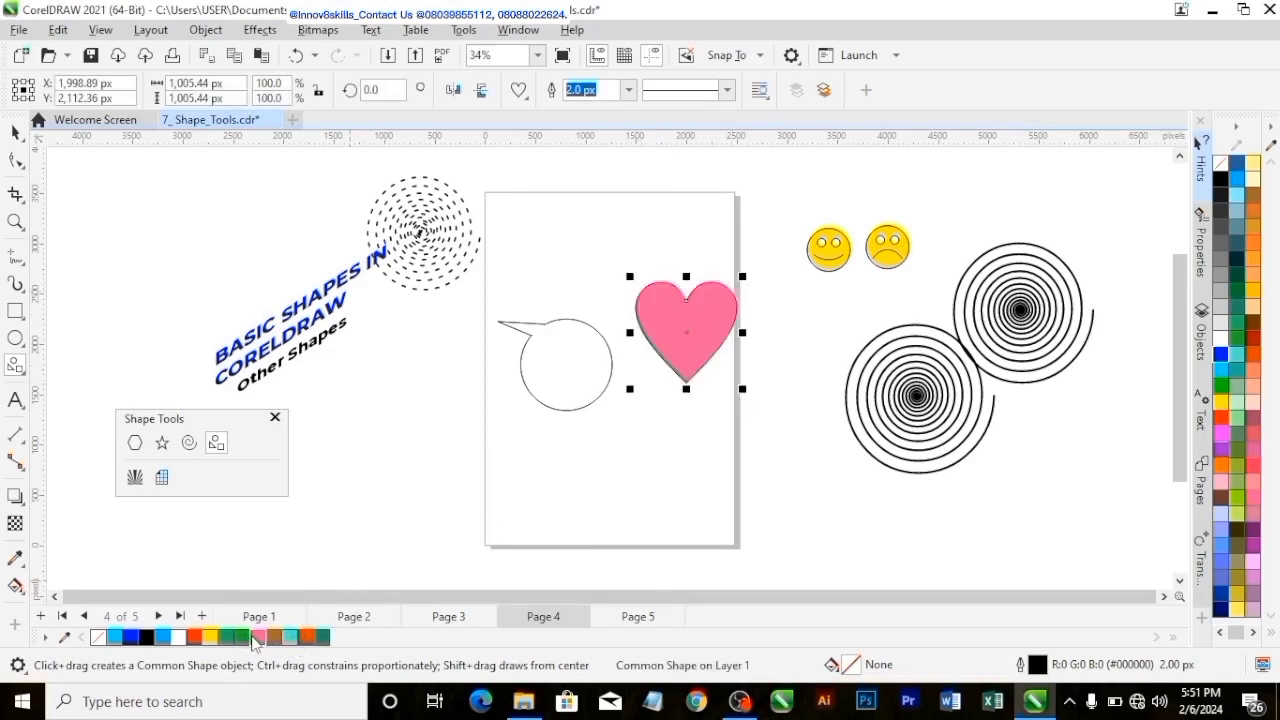
right_click(92, 637)
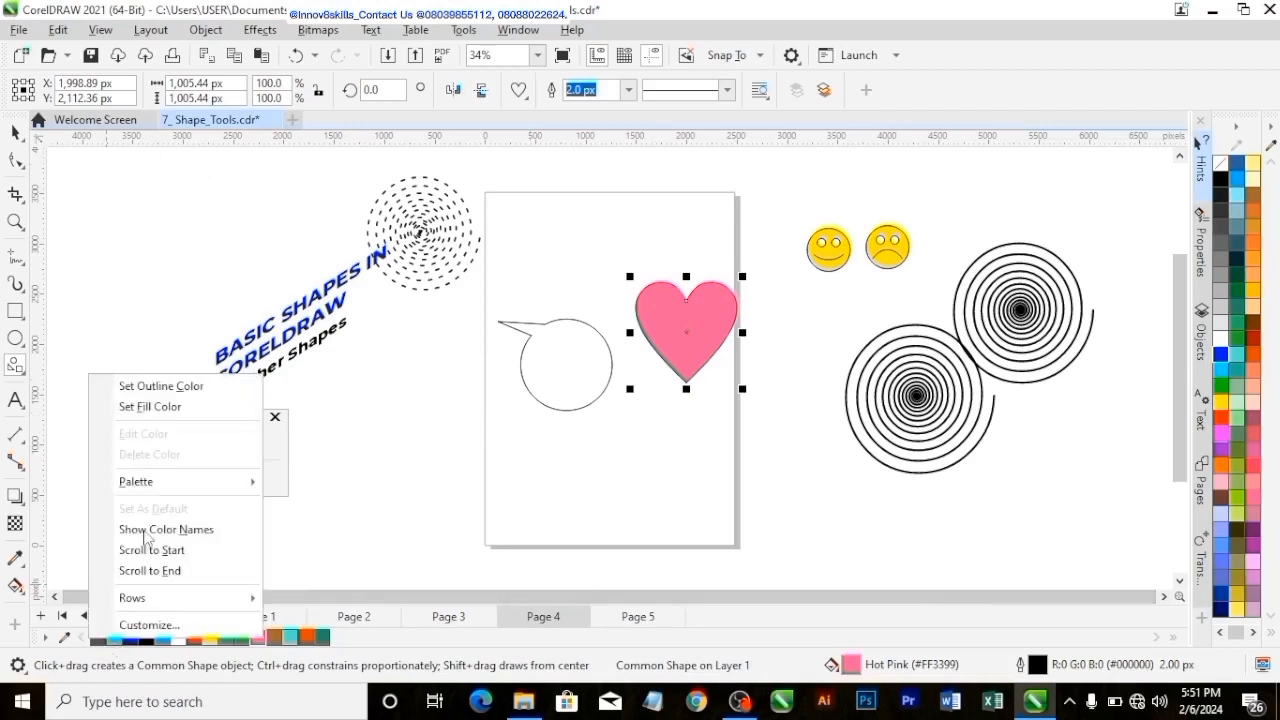
left_click(161, 386)
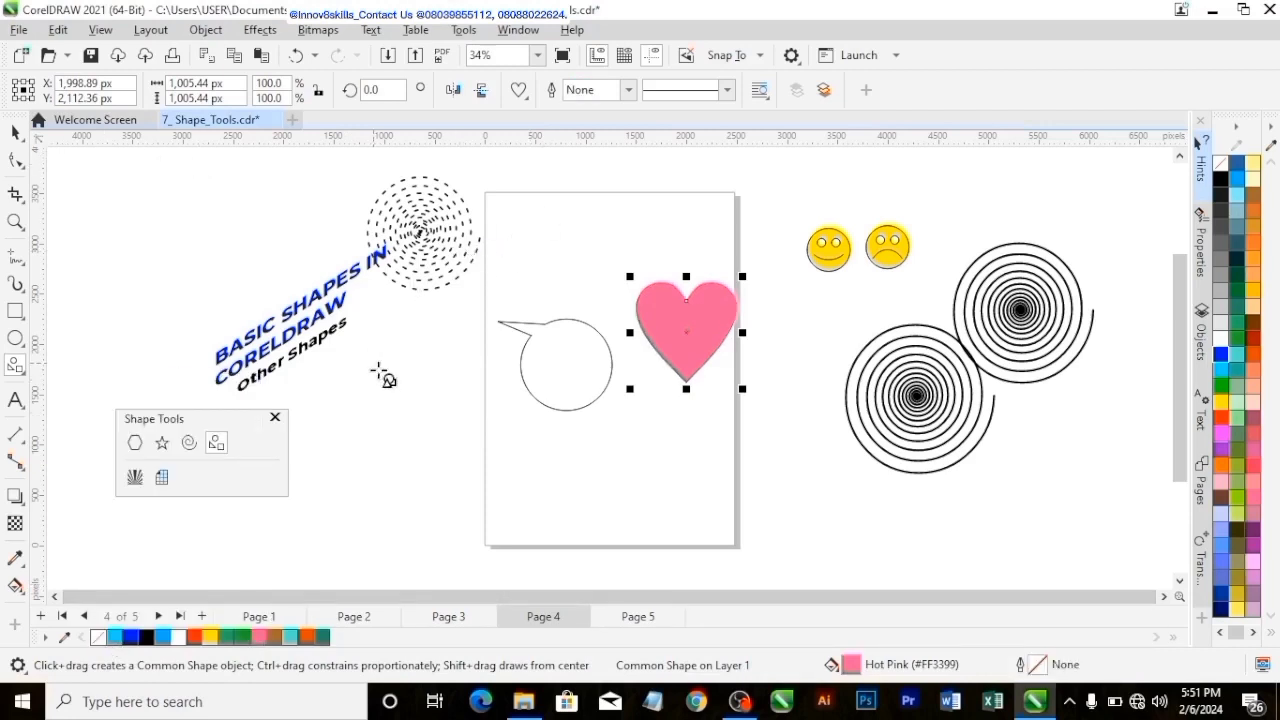
left_click(15, 133)
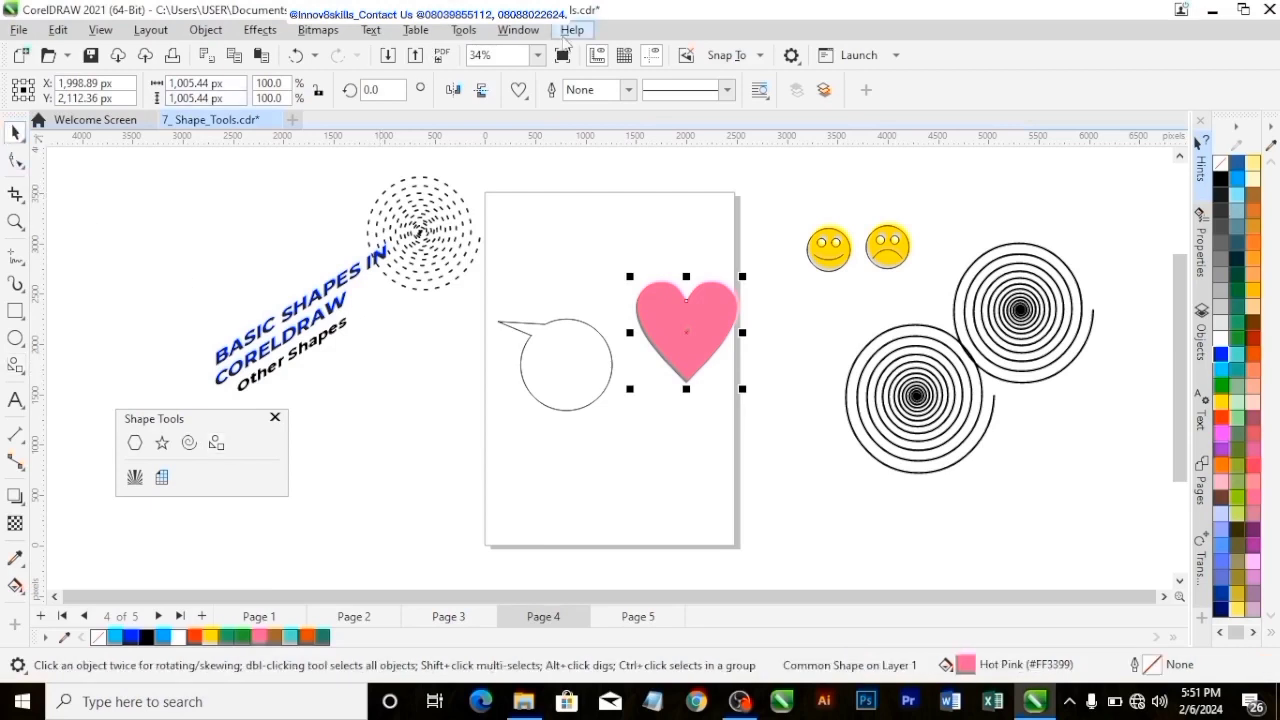
Draw a ribbon banner about 1,666 by 531 px from the banner shapes, below the round callout and the heart.
left_click(519, 90)
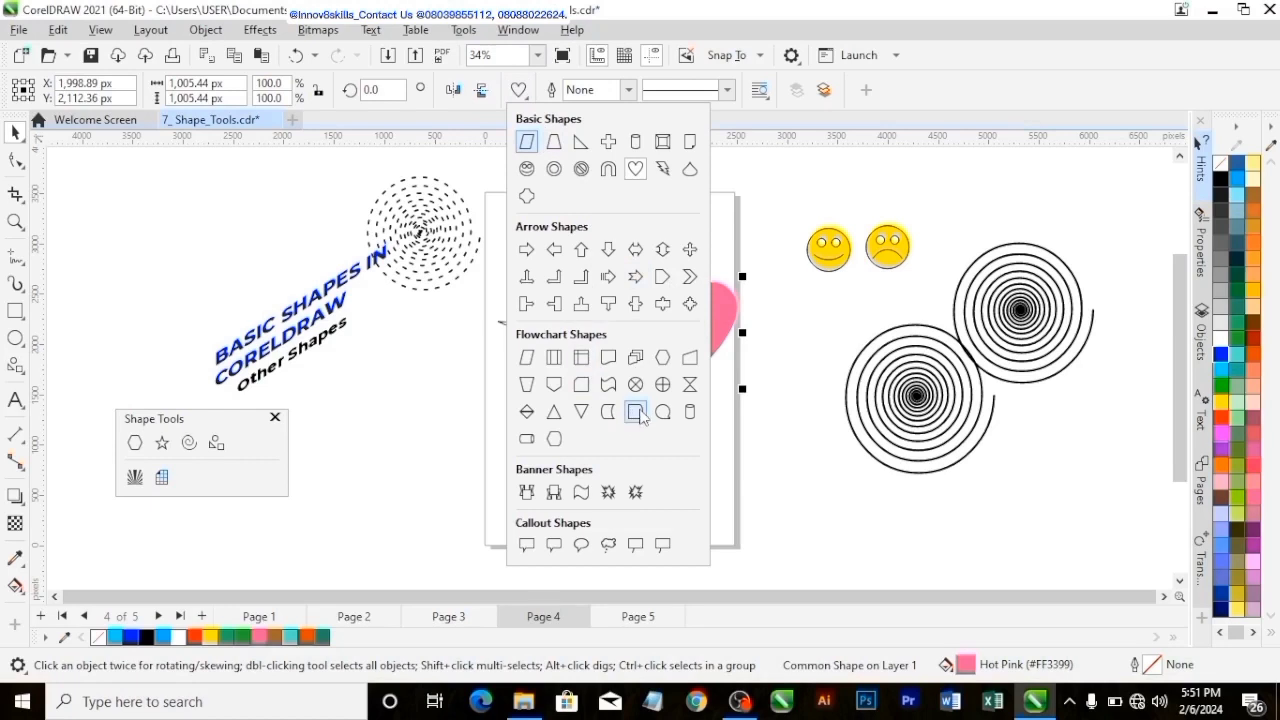
left_click(528, 493)
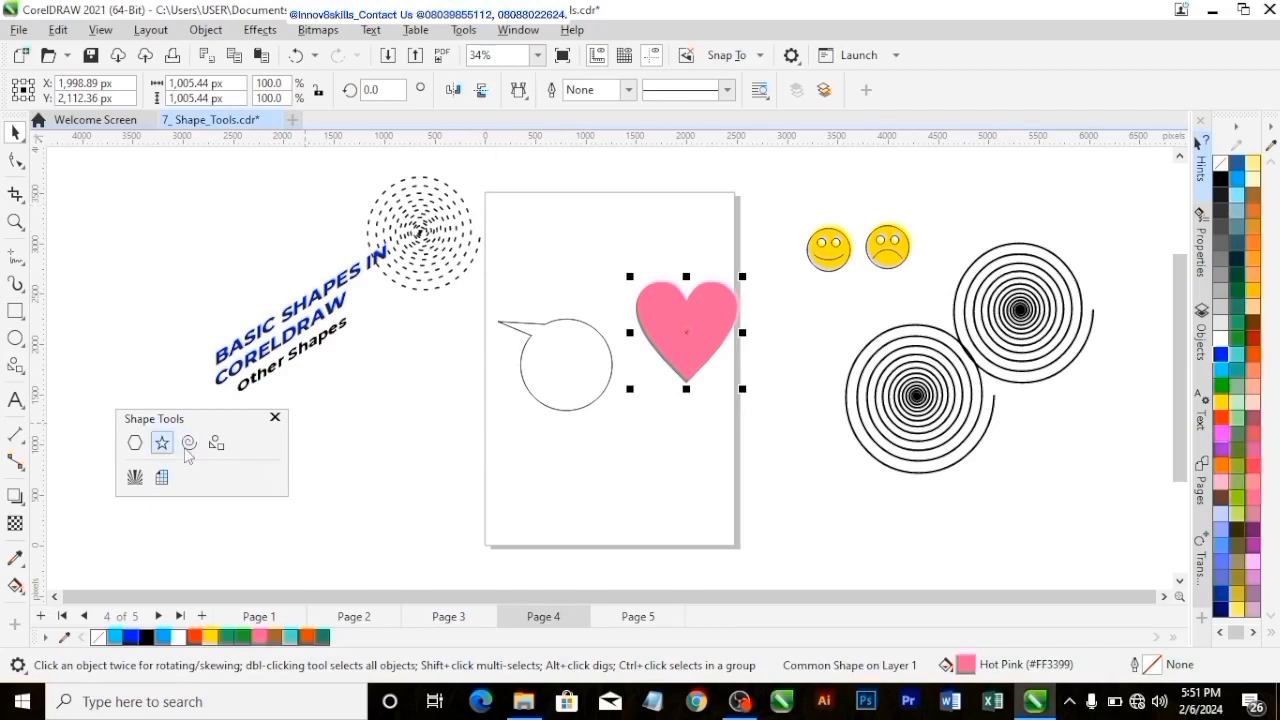
left_click(216, 443)
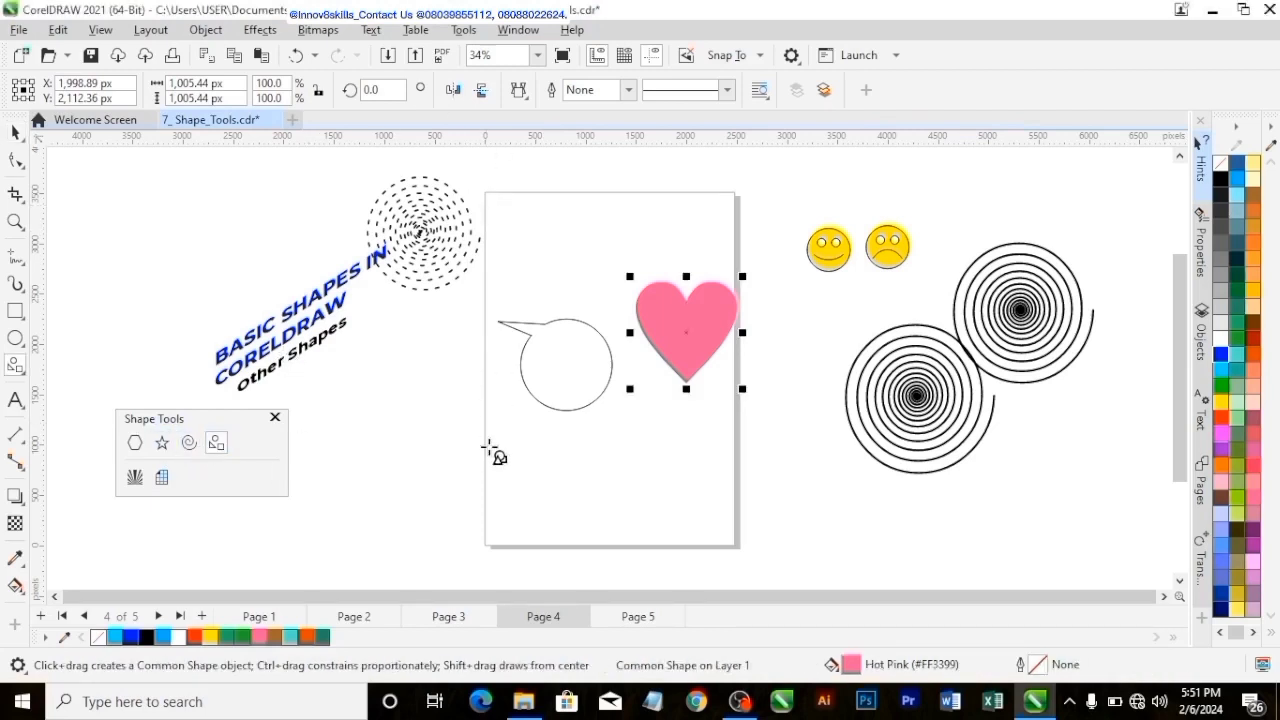
mouse_move(517, 440)
left_mouse_down()
mouse_move(551, 469)
mouse_move(690, 497)
left_mouse_up()
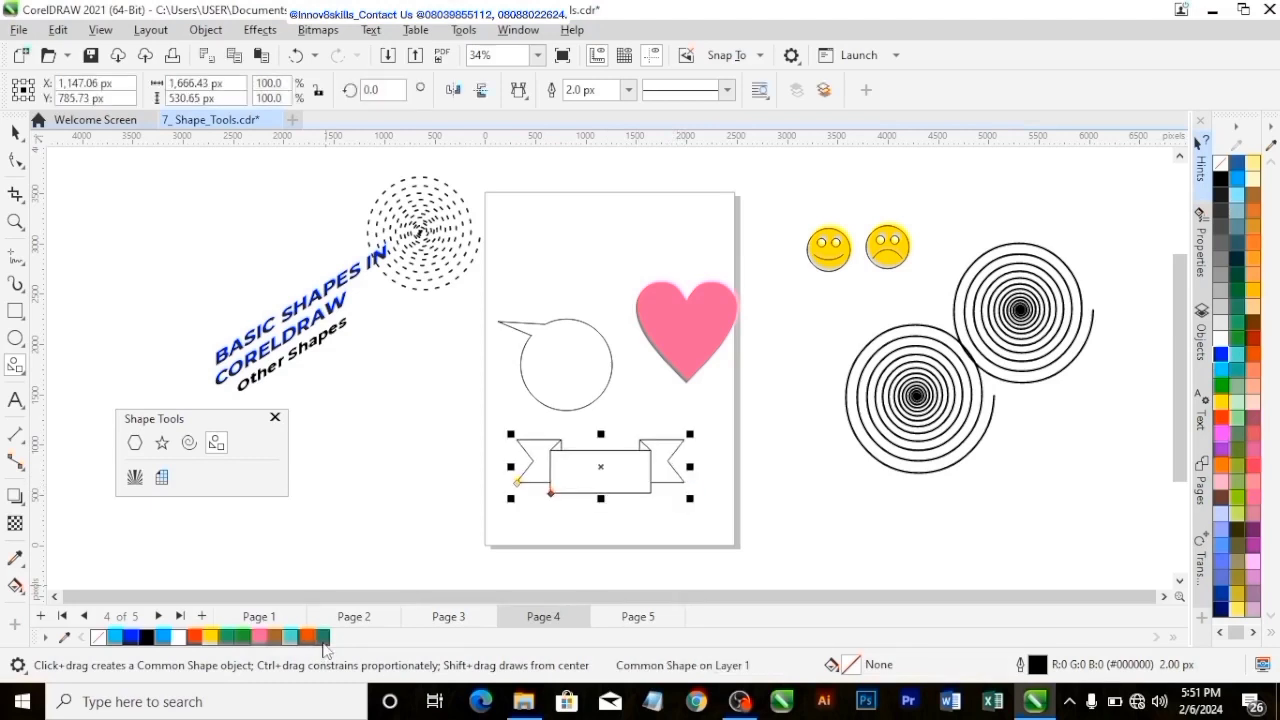
Try a teal green fill on the banner, and settle on Blue (#0000FF).
left_click(323, 640)
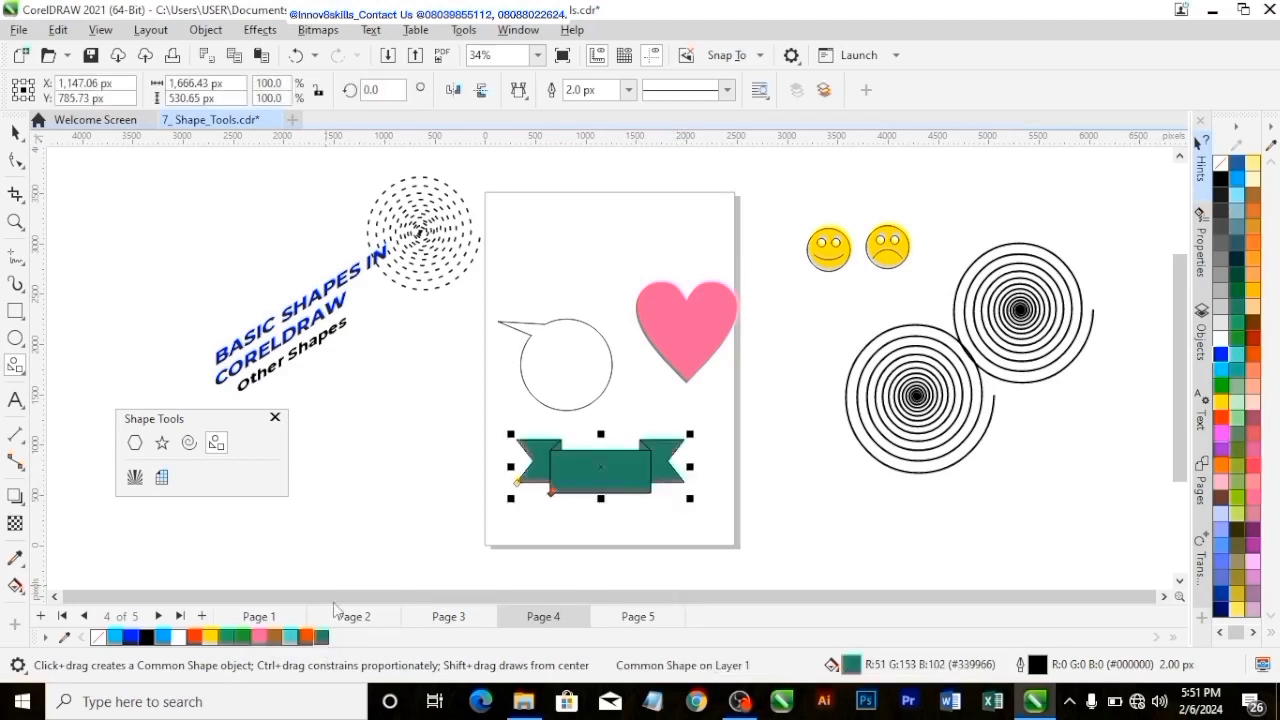
left_click(131, 637)
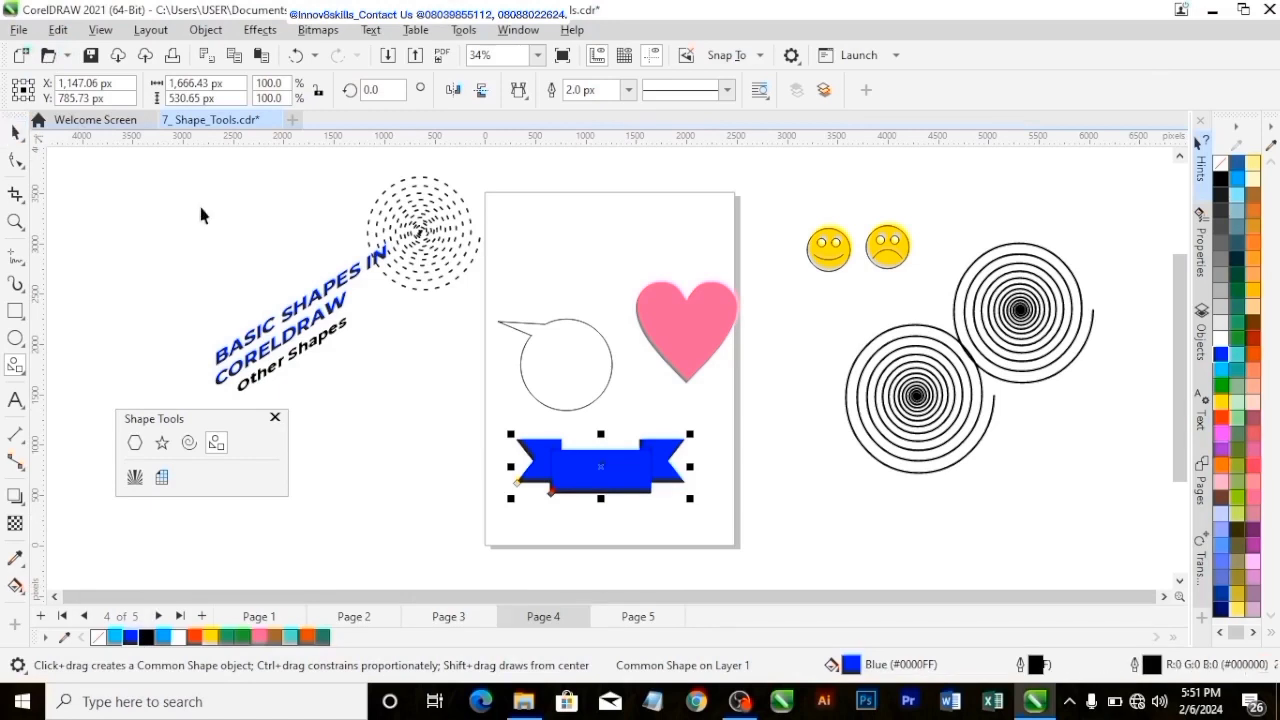
key("space")
Draw a rounded rectangular callout about 903 by 633 px above the round speech bubble.
left_click(519, 90)
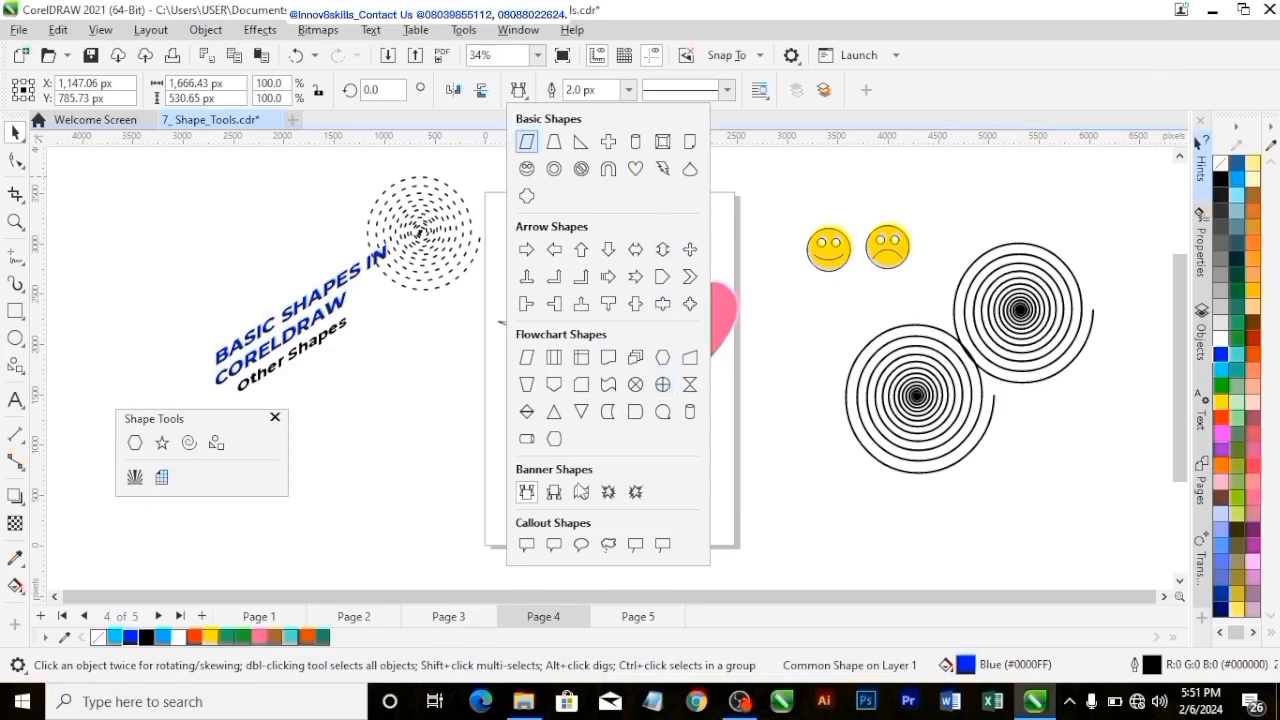
left_click(562, 548)
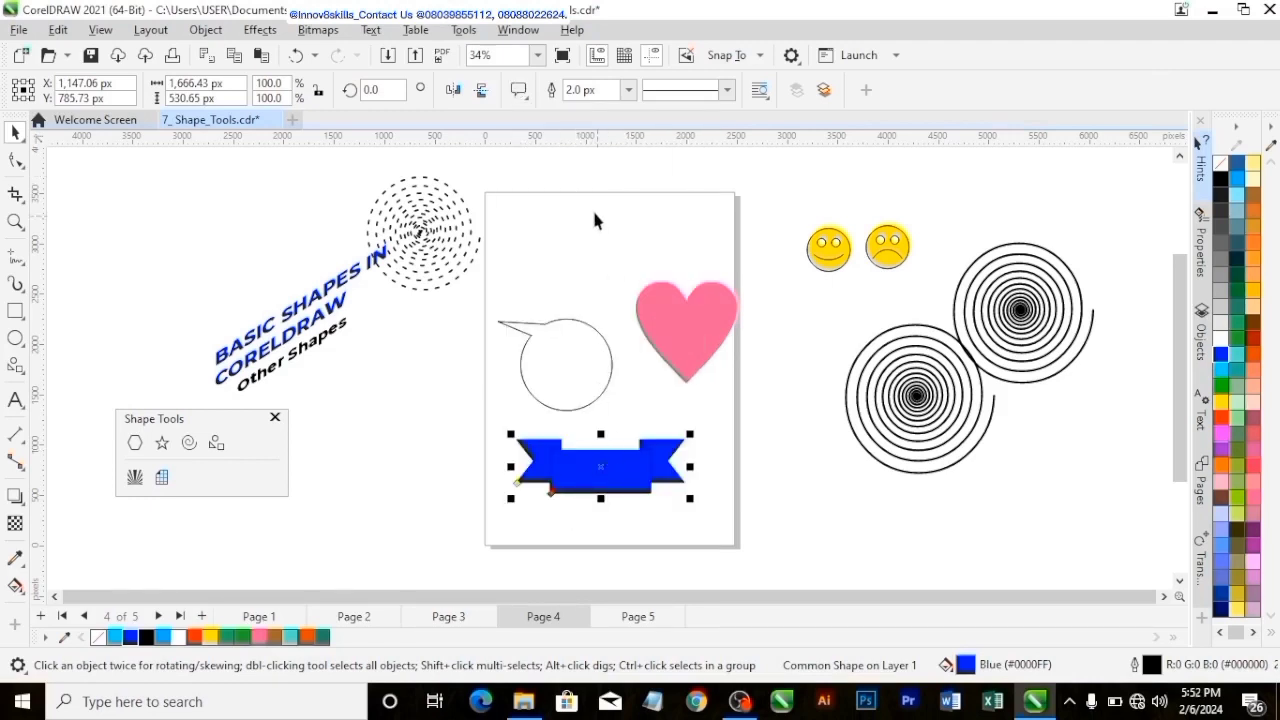
left_click(217, 443)
left_click_drag(518, 228, 614, 296)
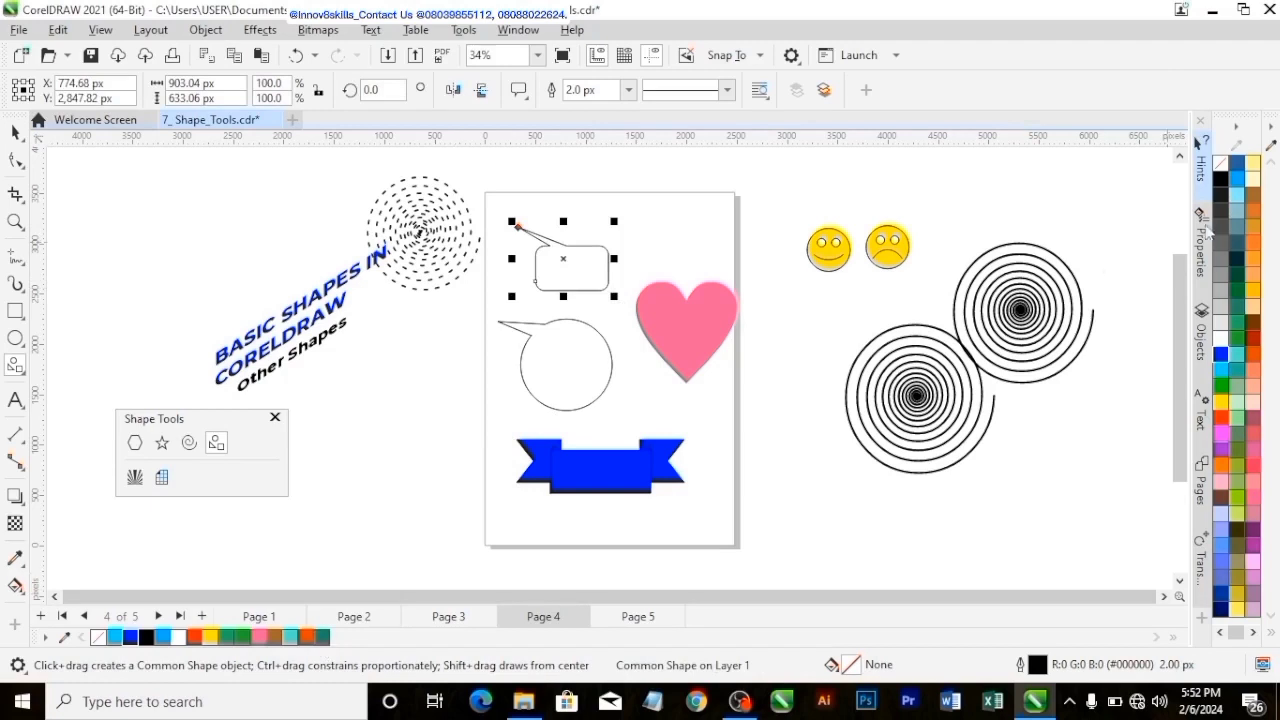
Try several fill colours on the rounded rectangular callout, including green, and settle on black.
left_click(1237, 338)
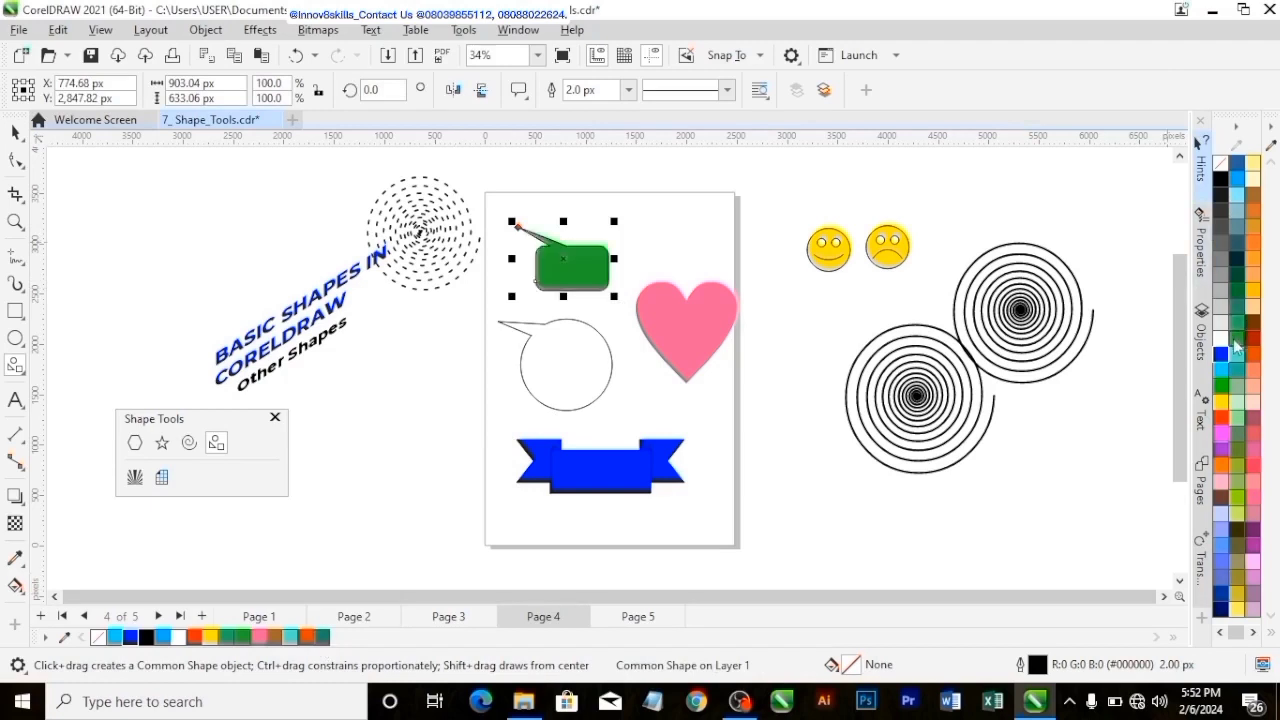
left_click(1237, 179)
left_click(1252, 178)
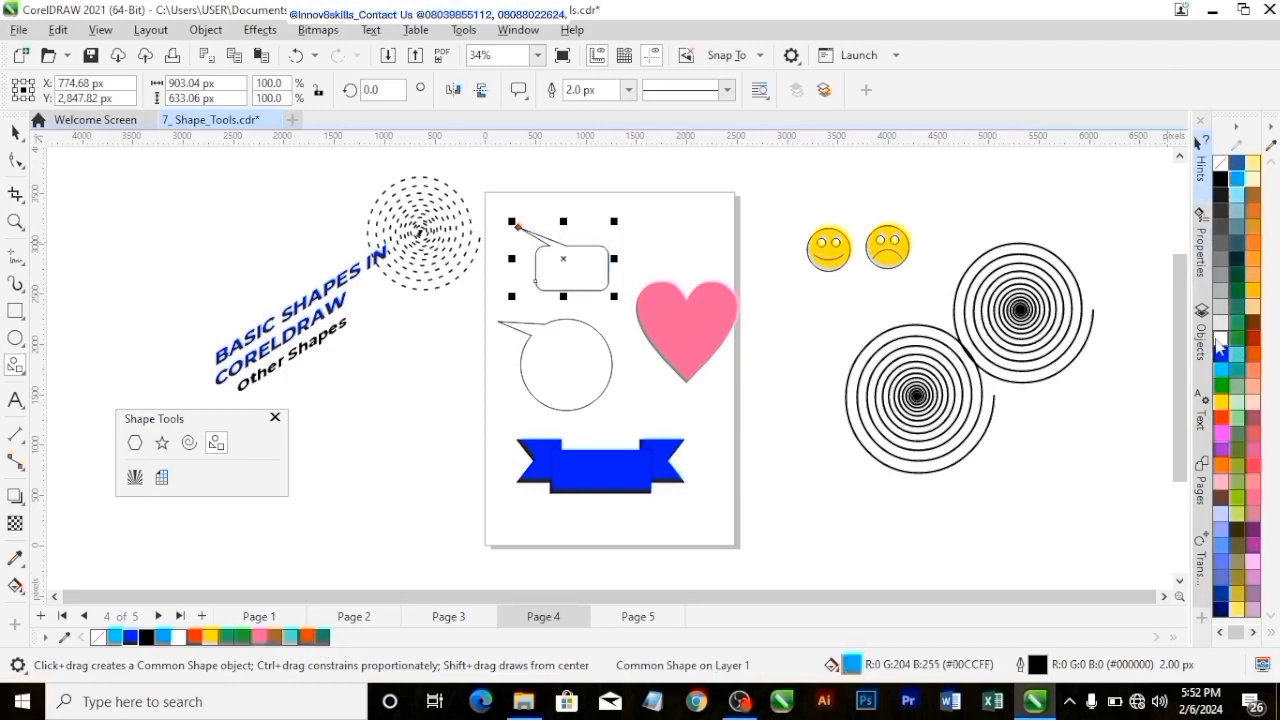
left_click(1220, 180)
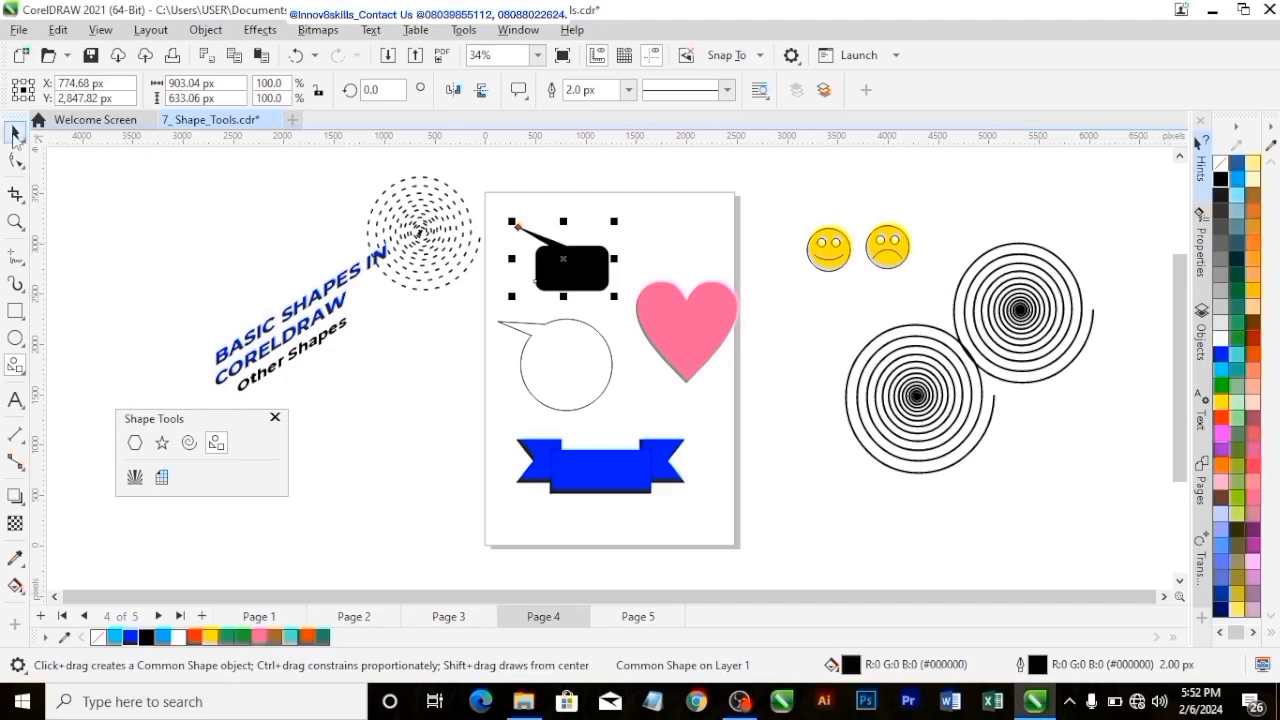
left_click(15, 158)
key("space")
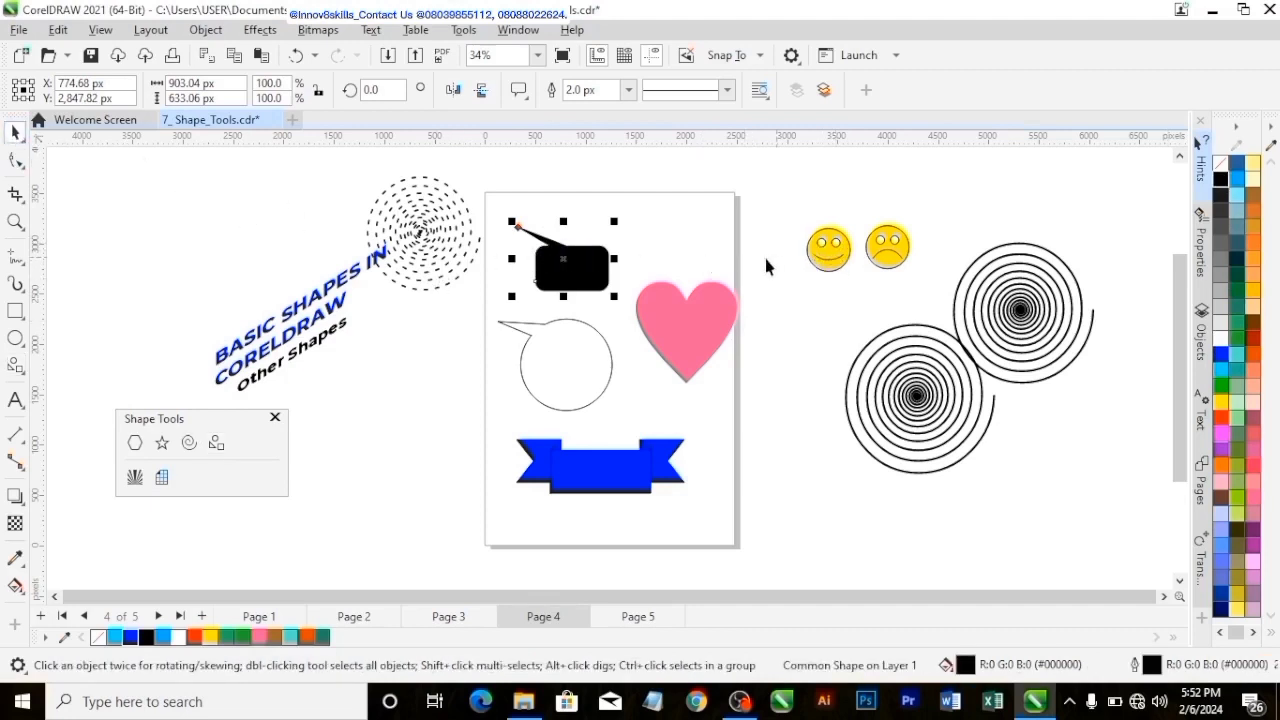
Deepen the smile of the happy smiley beside the page by shifting its mouth's control point slightly downward.
scroll(851, 263, "up", 2)
scroll(850, 260, "down", 1)
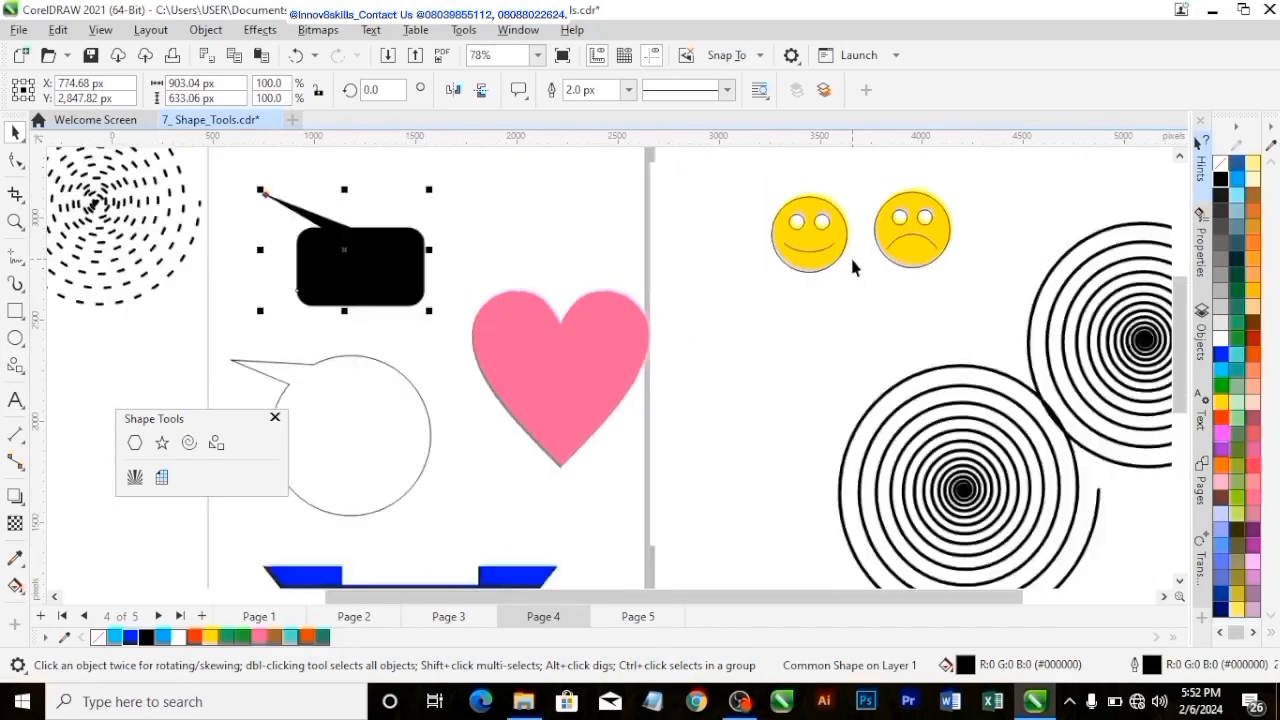
scroll(851, 263, "up", 3)
left_click(788, 261)
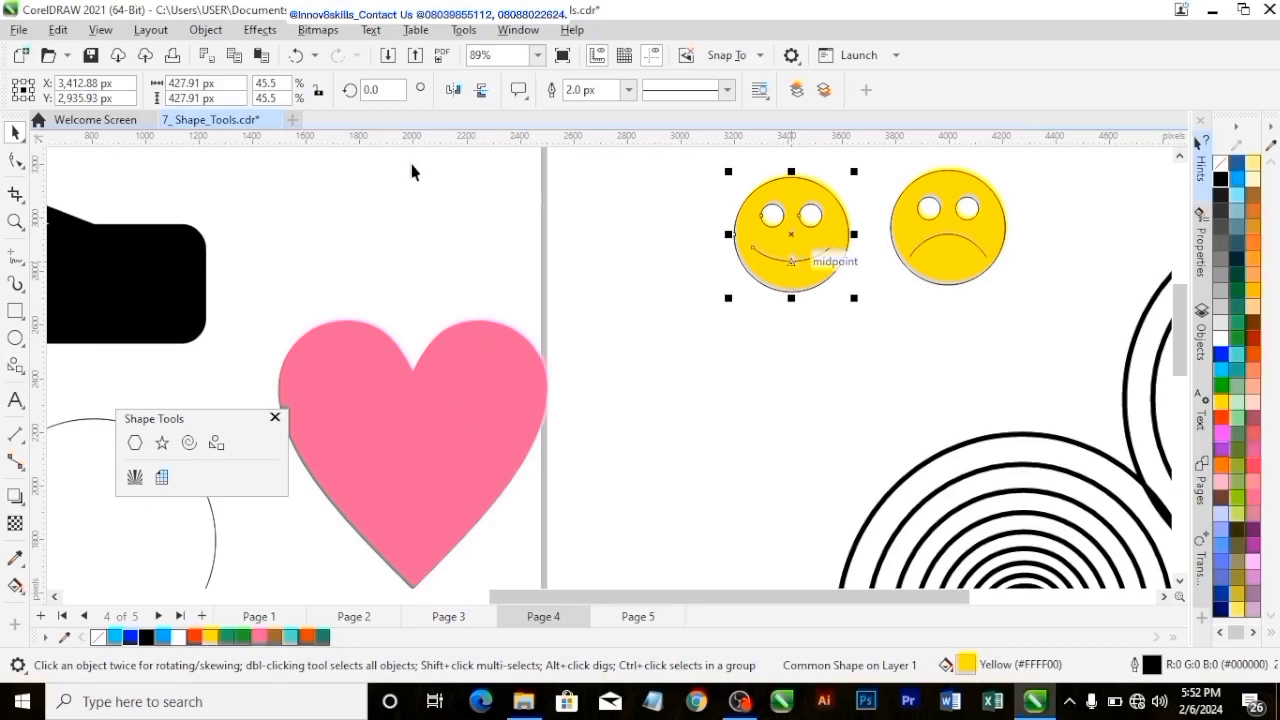
left_click(793, 265)
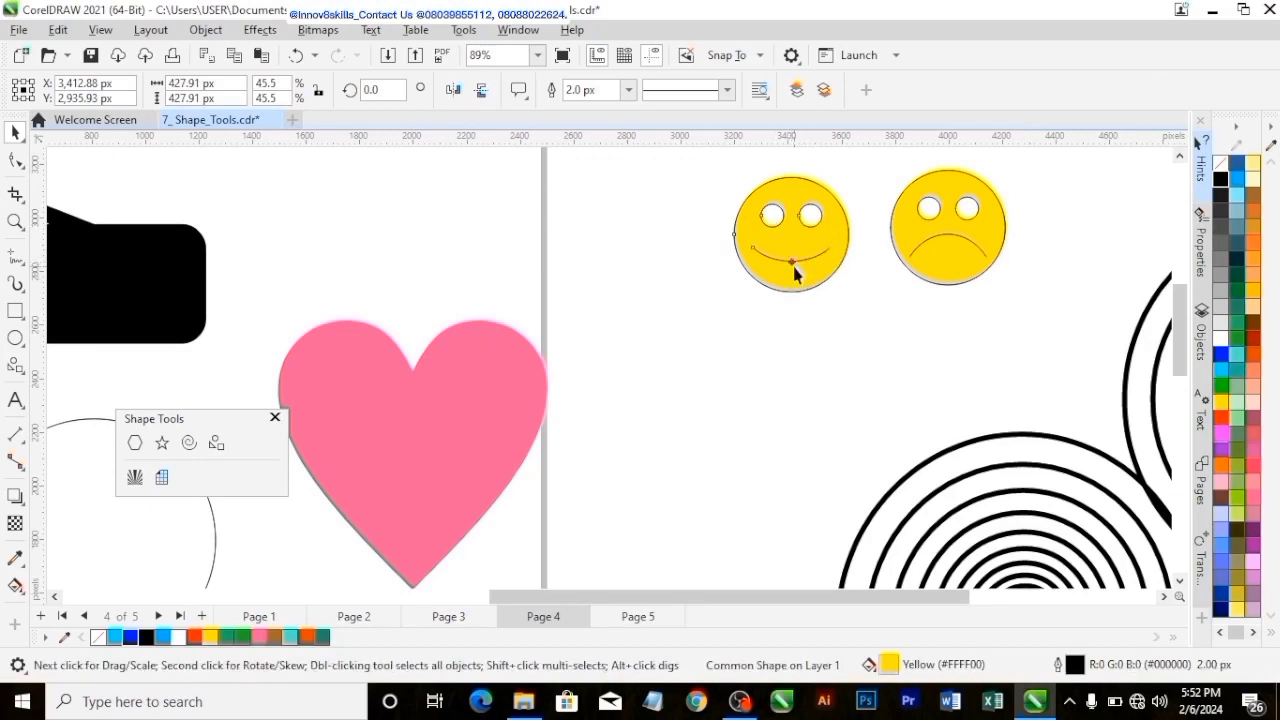
mouse_move(793, 268)
left_mouse_down()
mouse_move(791, 234)
mouse_move(791, 271)
left_mouse_up()
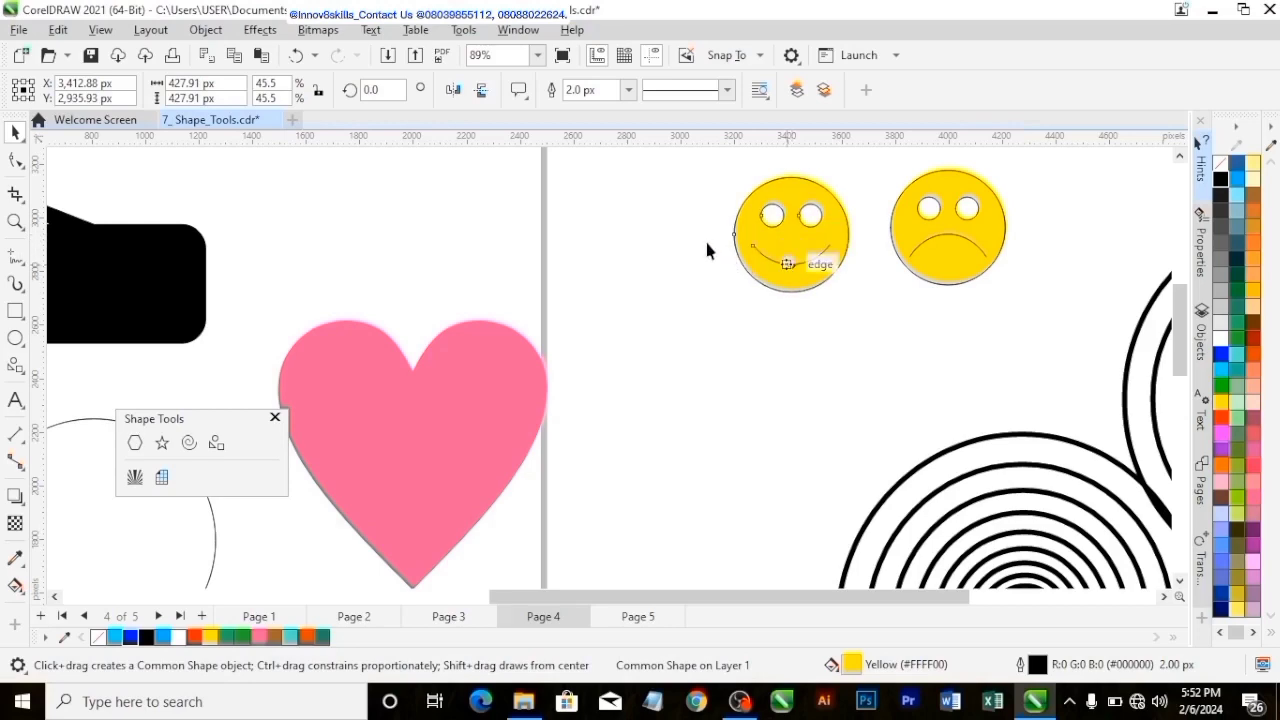
scroll(704, 237, "down", 2)
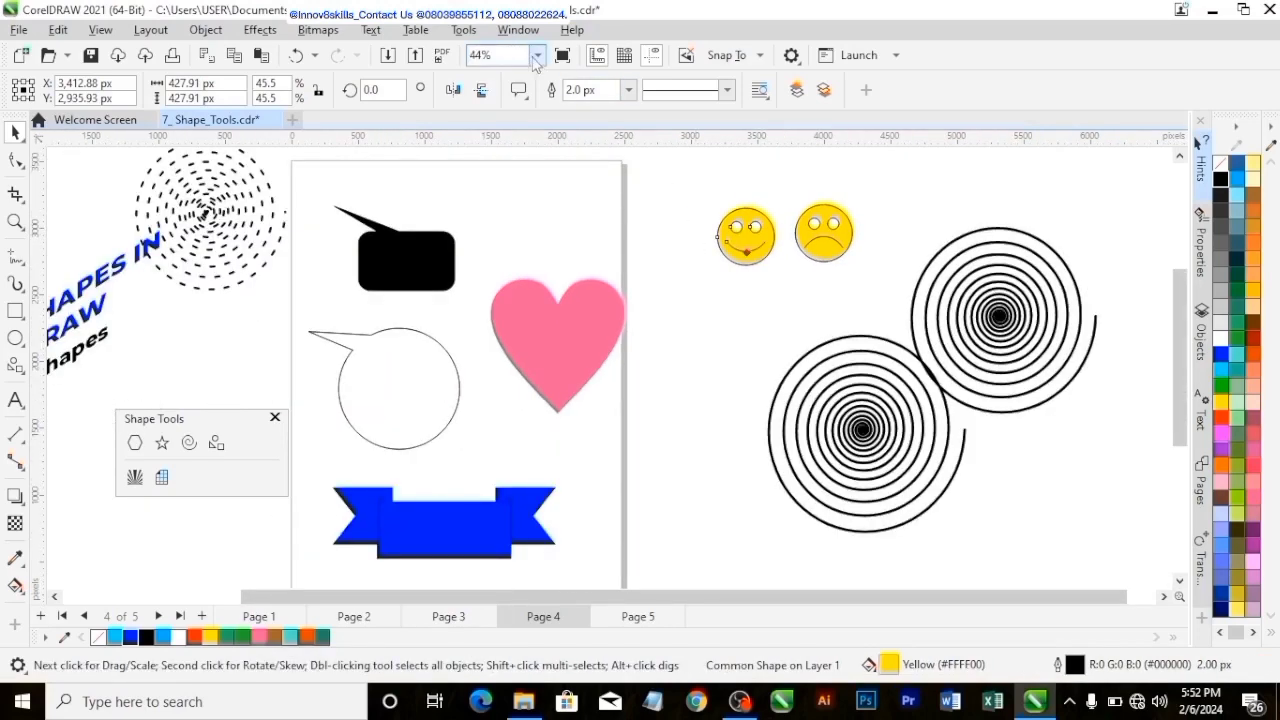
left_click(538, 55)
left_click(536, 103)
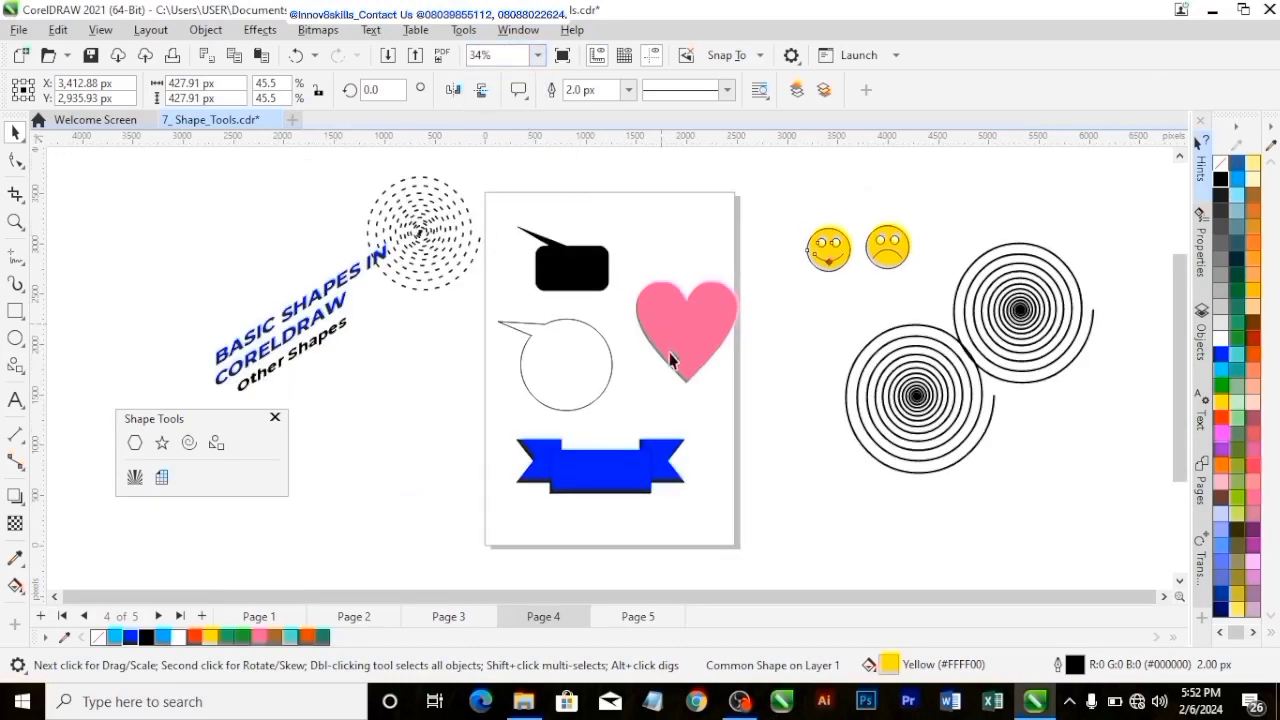
Draw parallel impact lines across the upper part of Page 5 and move the orange-red circle to their right end.
left_click(612, 618)
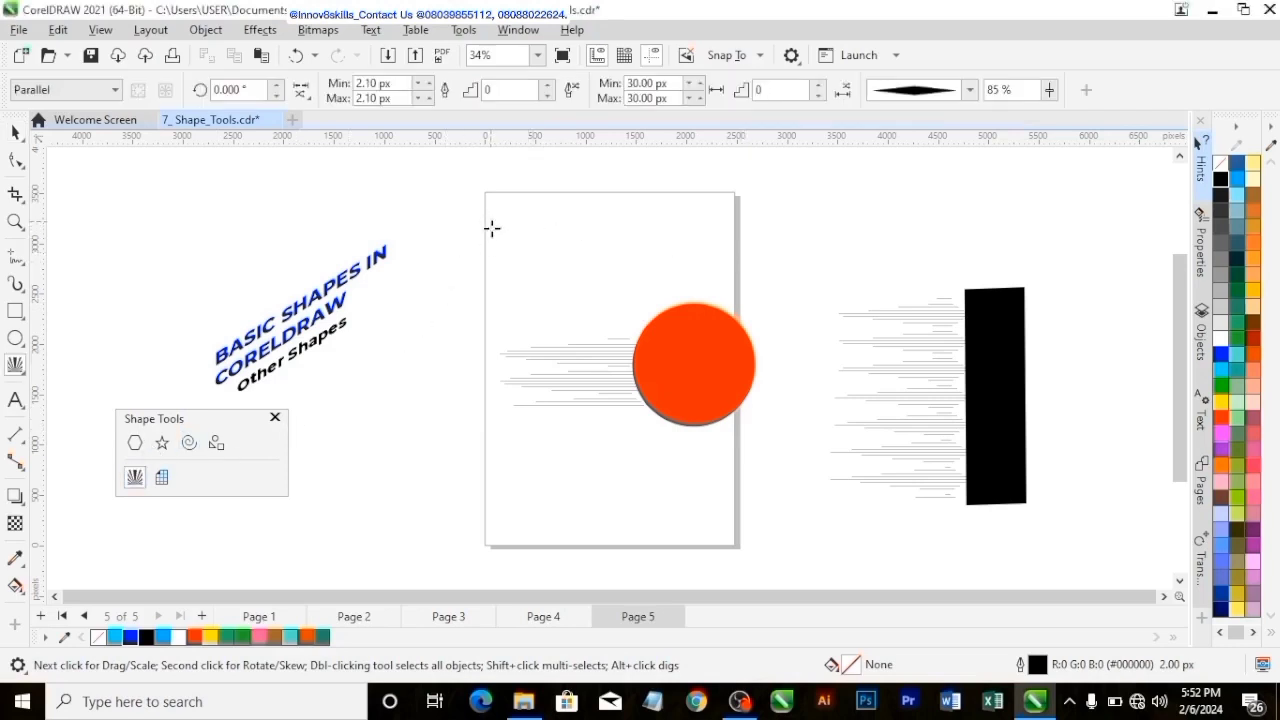
left_click_drag(491, 221, 716, 291)
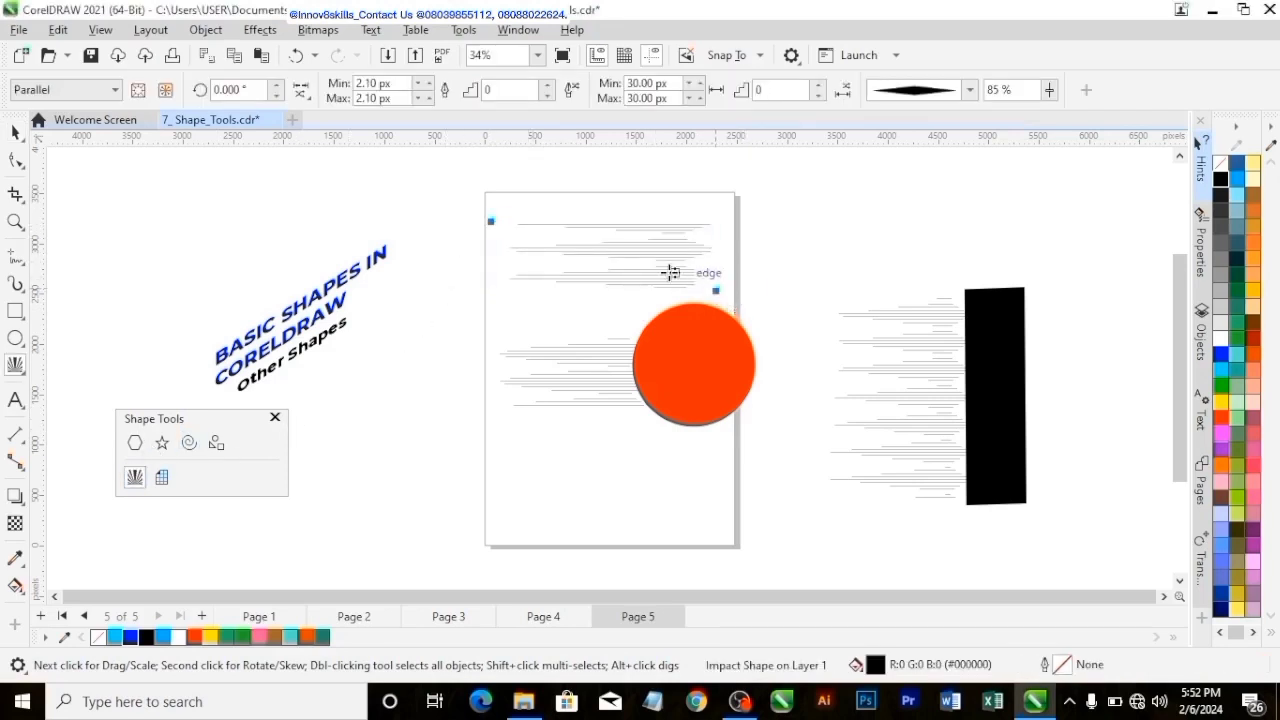
left_click(15, 132)
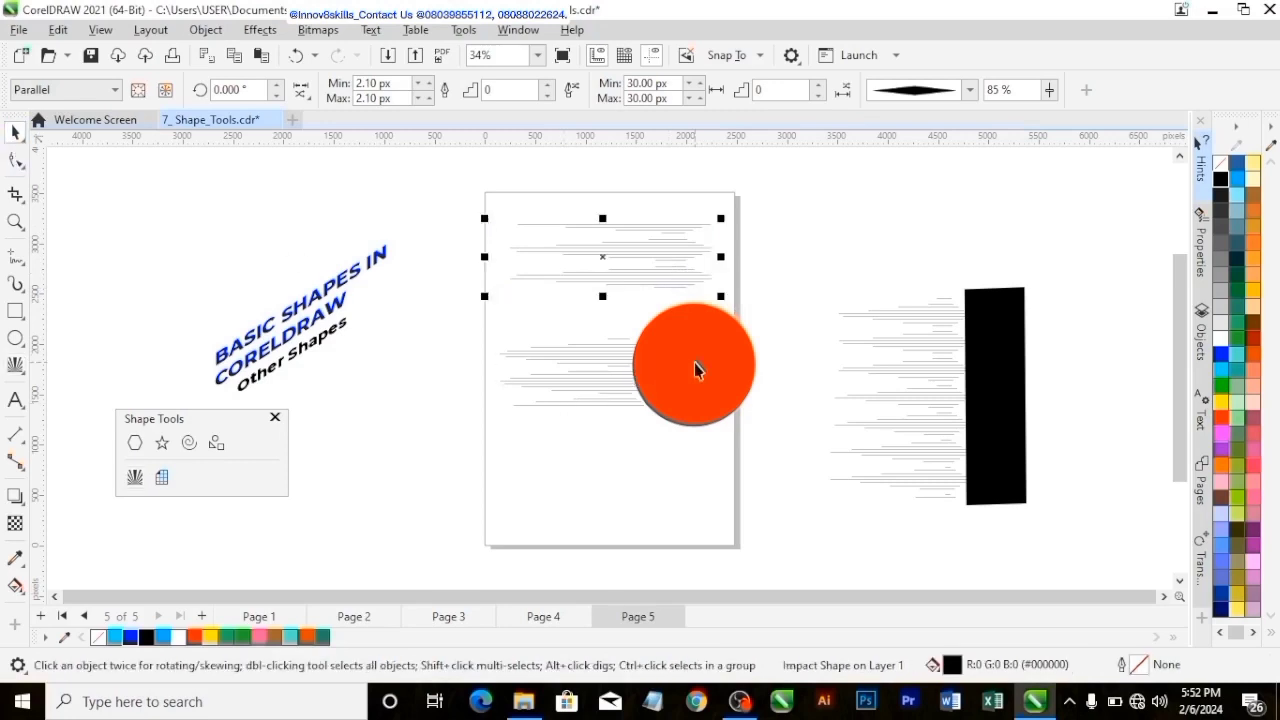
left_click_drag(696, 370, 767, 264)
key("Escape")
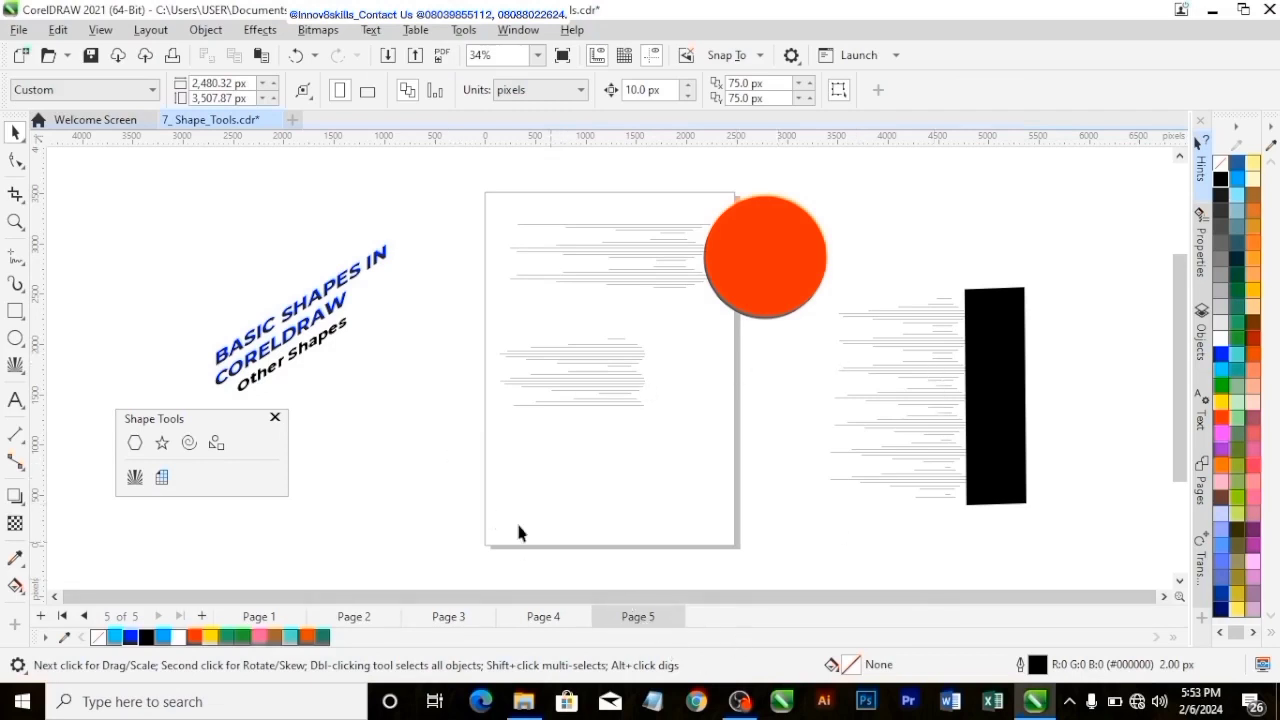
Add Page 6 and draw a graph-paper grid of 4 columns and 3 rows, about 1,787 px square, on it.
left_click(162, 477)
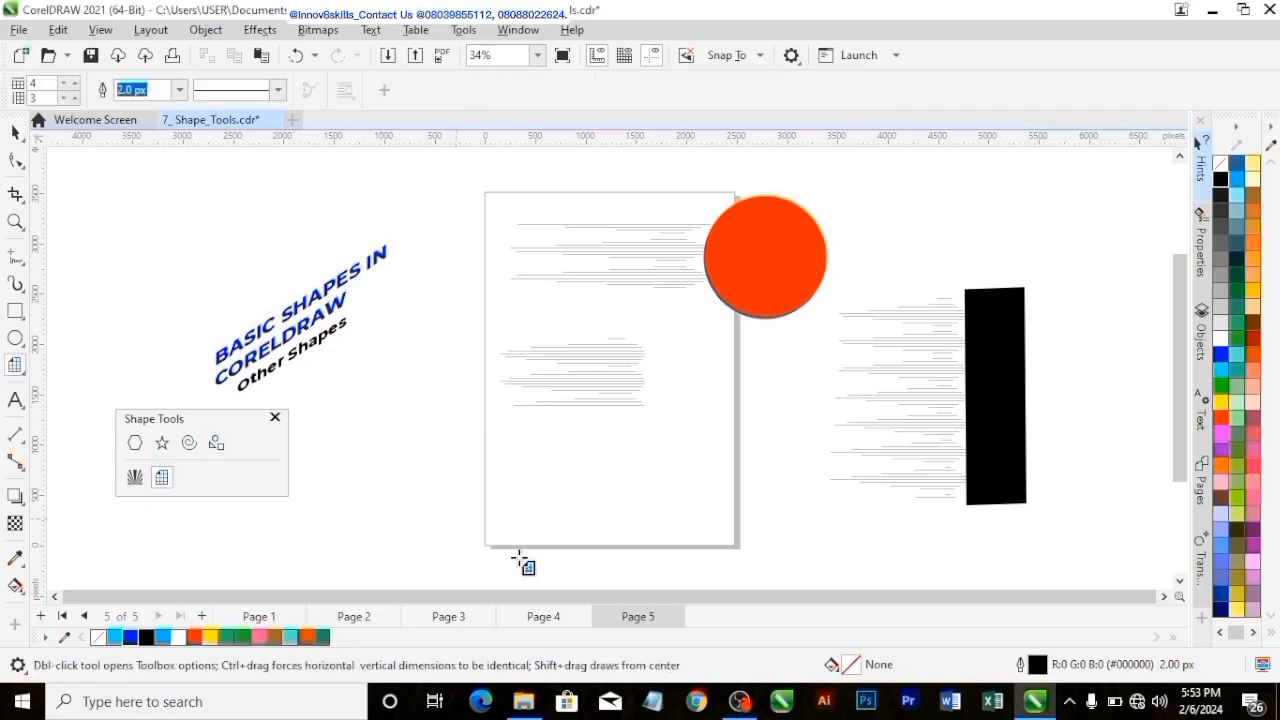
left_click(202, 616)
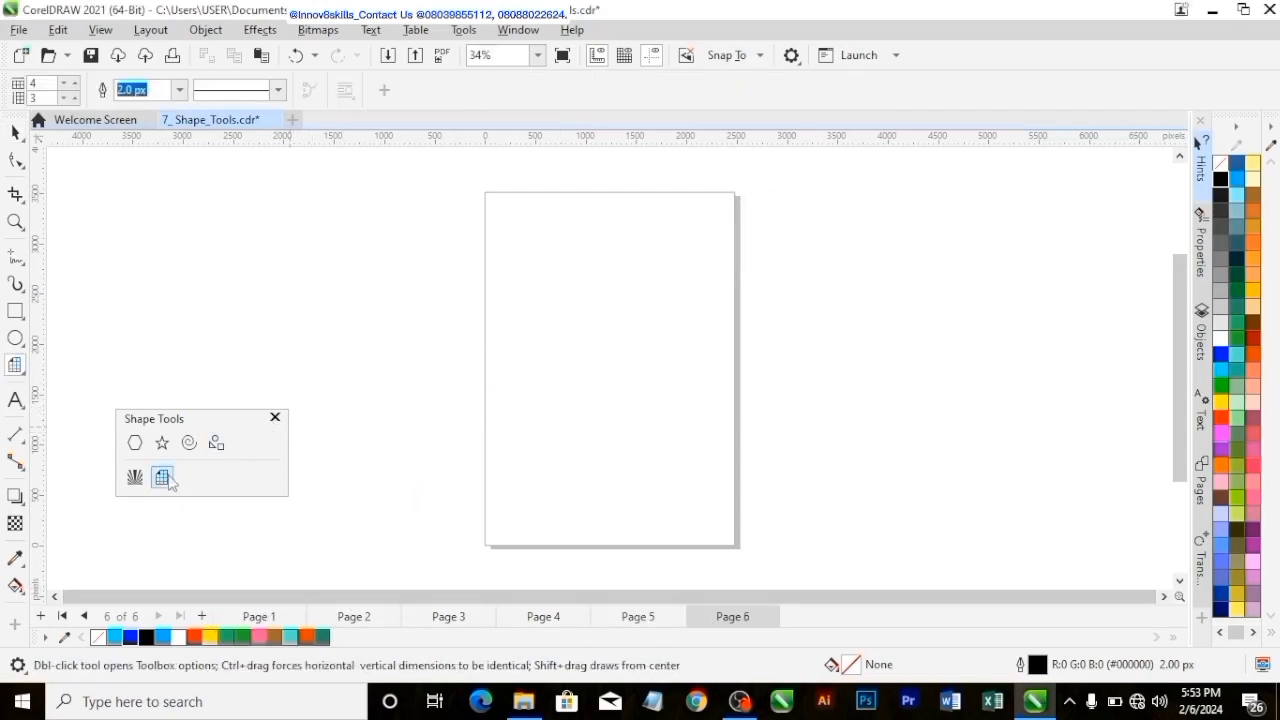
left_click_drag(523, 276, 709, 420)
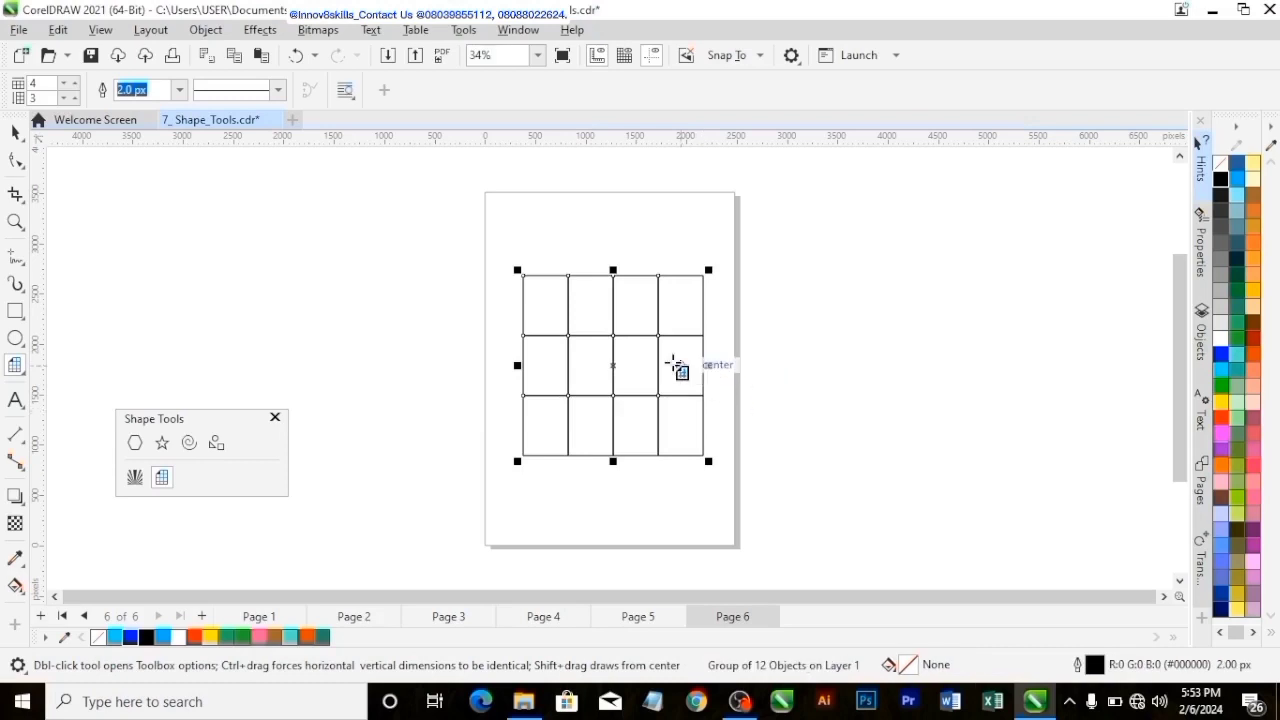
Ungroup all objects of the graph-paper grid into individual rectangles and deselect them.
left_click(15, 136)
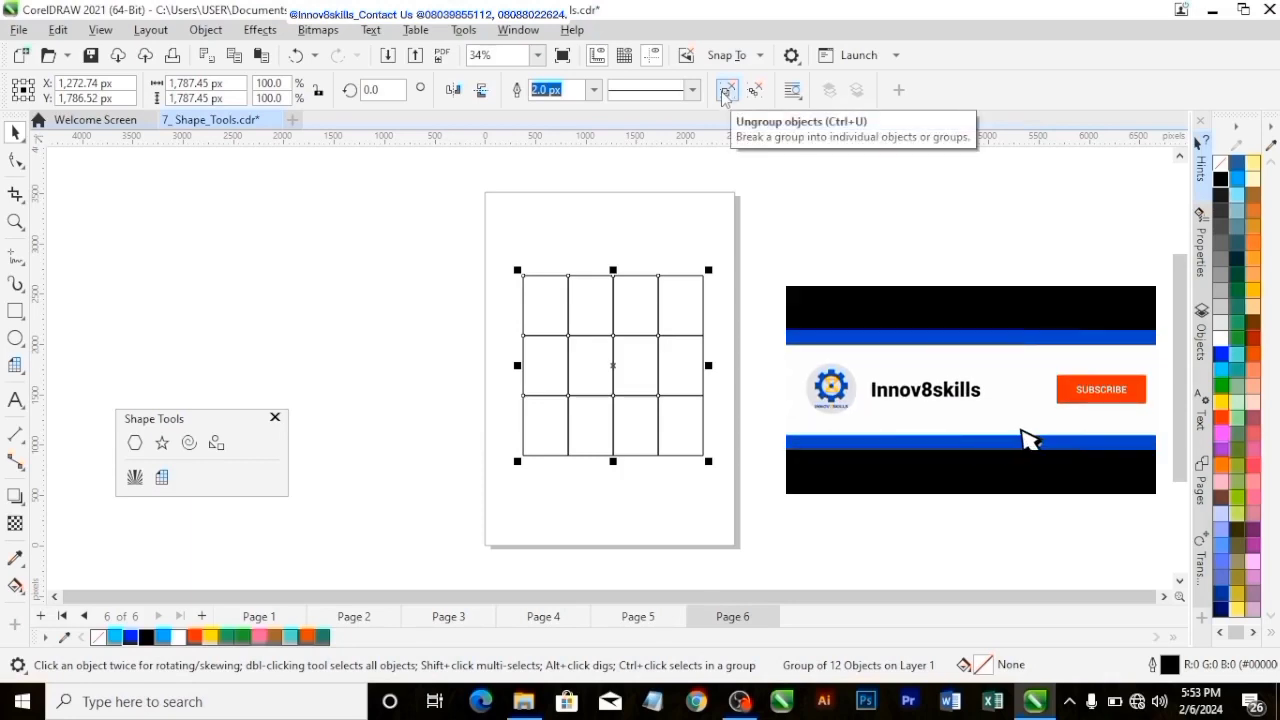
left_click(206, 30)
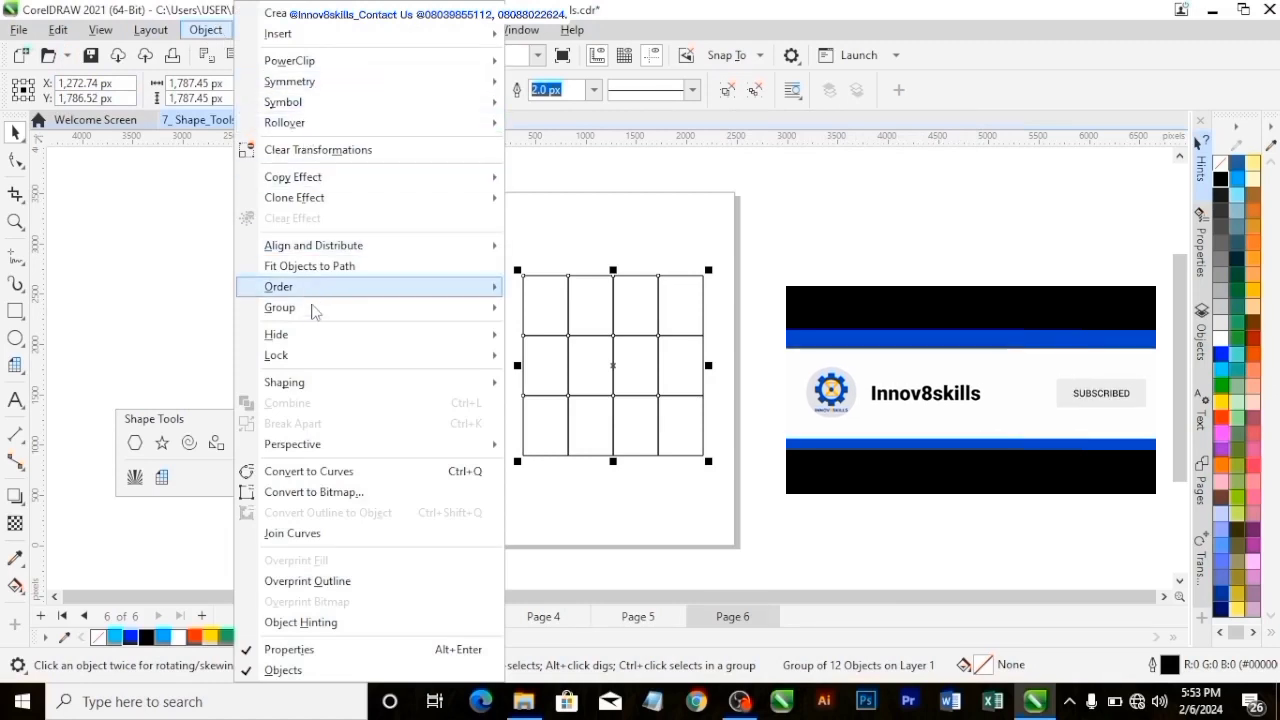
mouse_move(311, 311)
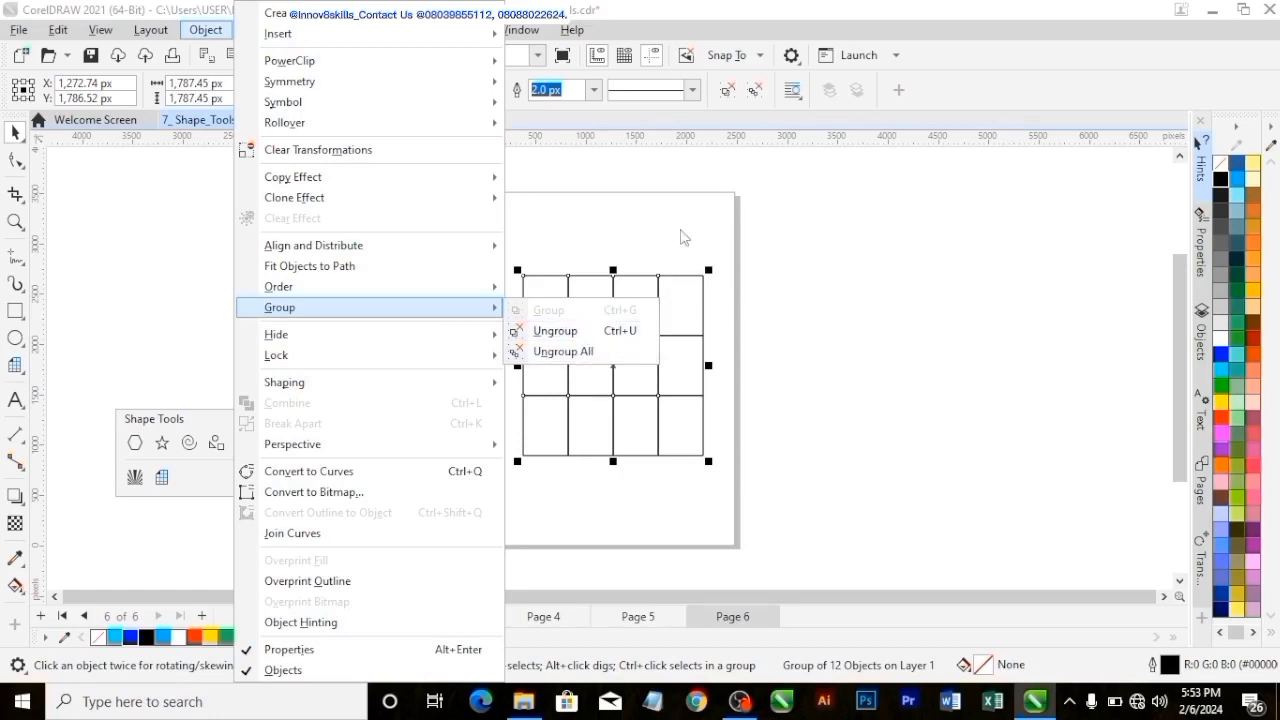
left_click(757, 92)
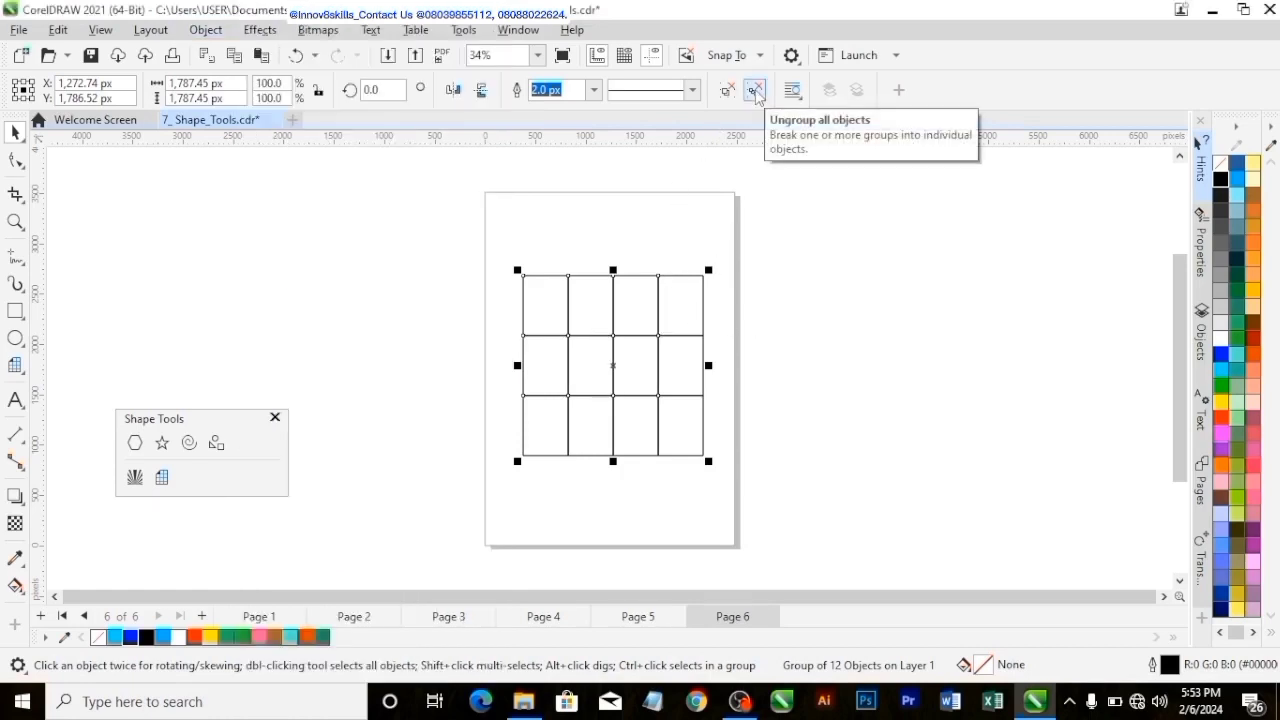
left_click(757, 92)
left_click(742, 301)
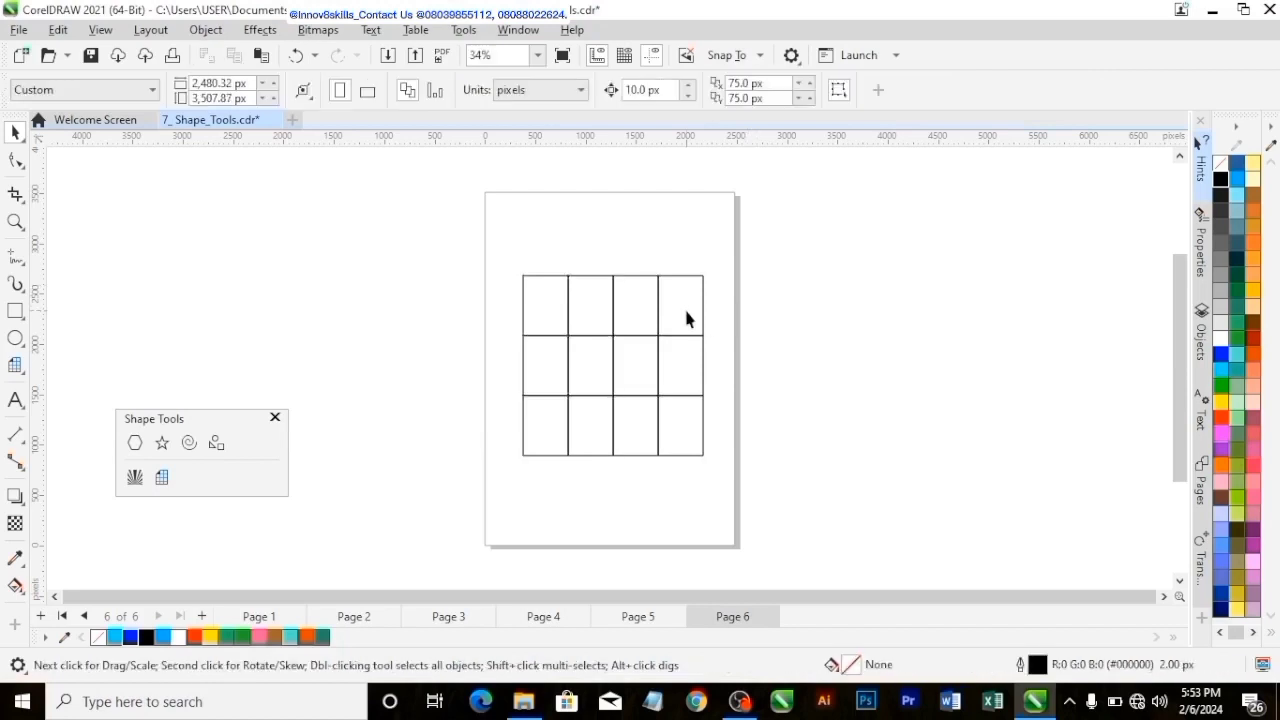
Move the grid's individual cells apart, scattering them over and around the page, and select them all.
left_click(683, 309)
left_click_drag(683, 309, 798, 265)
left_click_drag(628, 283, 640, 243)
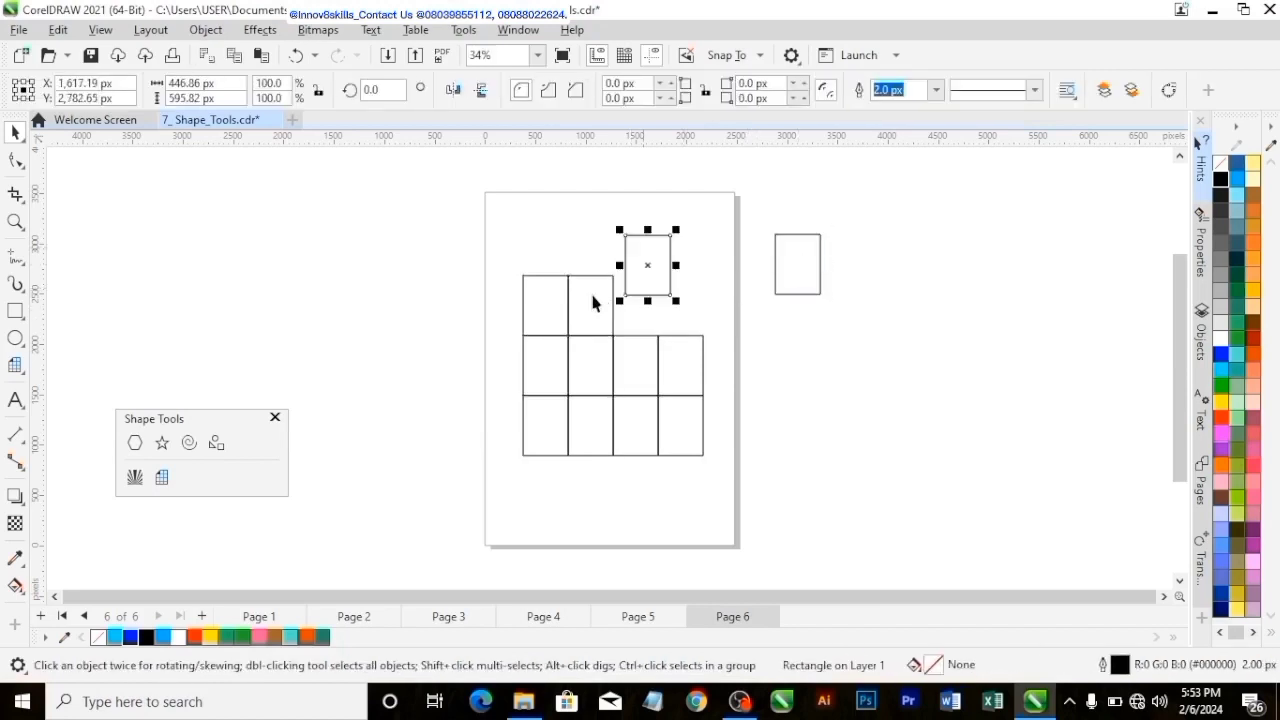
left_click_drag(591, 300, 577, 228)
left_click_drag(540, 284, 450, 283)
left_click_drag(526, 366, 482, 369)
left_click_drag(525, 418, 535, 459)
left_click_drag(600, 426, 643, 470)
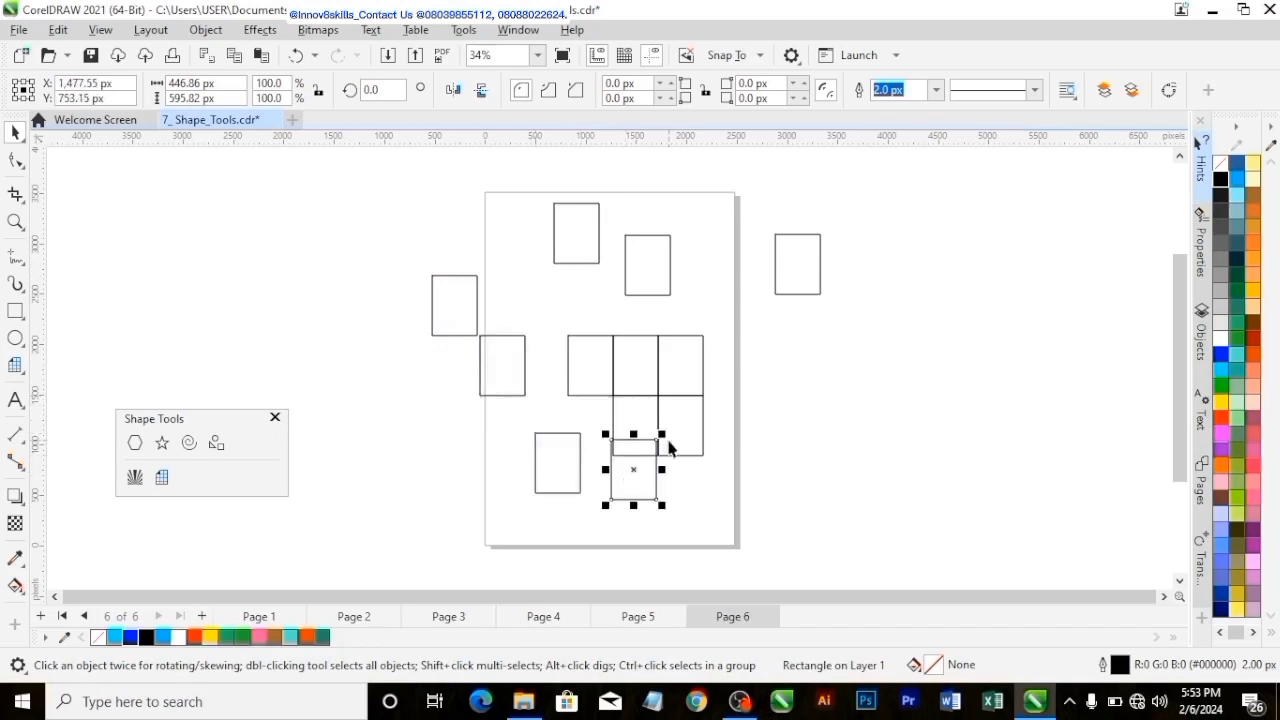
left_click_drag(672, 423, 728, 440)
left_click_drag(695, 356, 749, 337)
left_click_drag(621, 346, 637, 305)
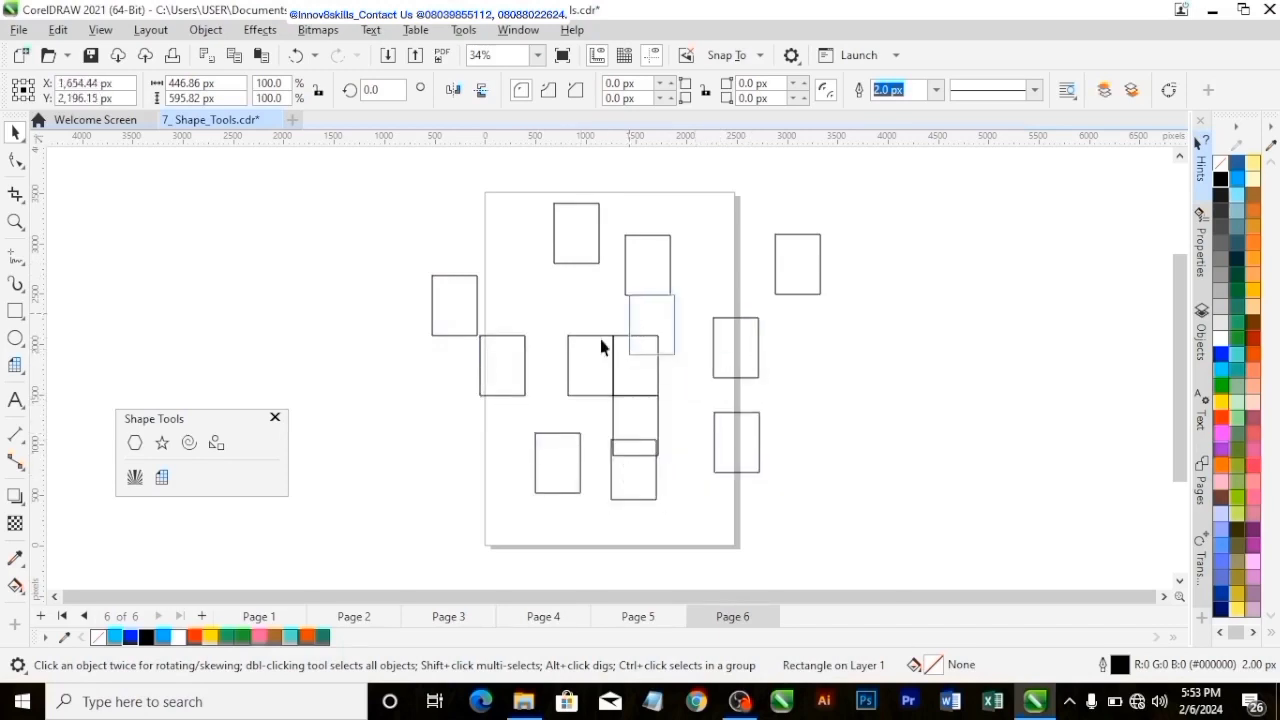
left_click_drag(581, 356, 573, 290)
left_click_drag(320, 185, 800, 355)
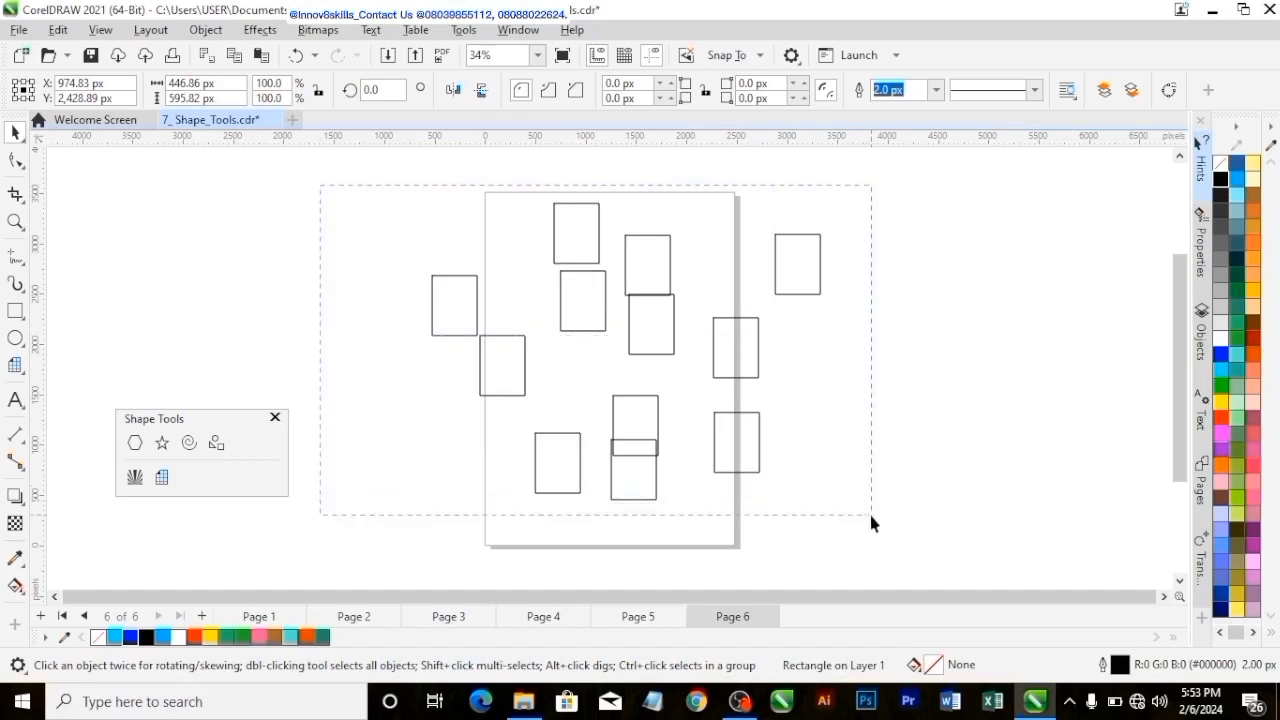
left_click_drag(871, 521, 878, 563)
Undo all the cell moves on Page 6 and deselect the cells.
key("ctrl+z")
key("ctrl+z")
key("ctrl+z")
key("ctrl+z")
key("ctrl+z")
key("ctrl+z")
key("ctrl+z")
key("ctrl+z")
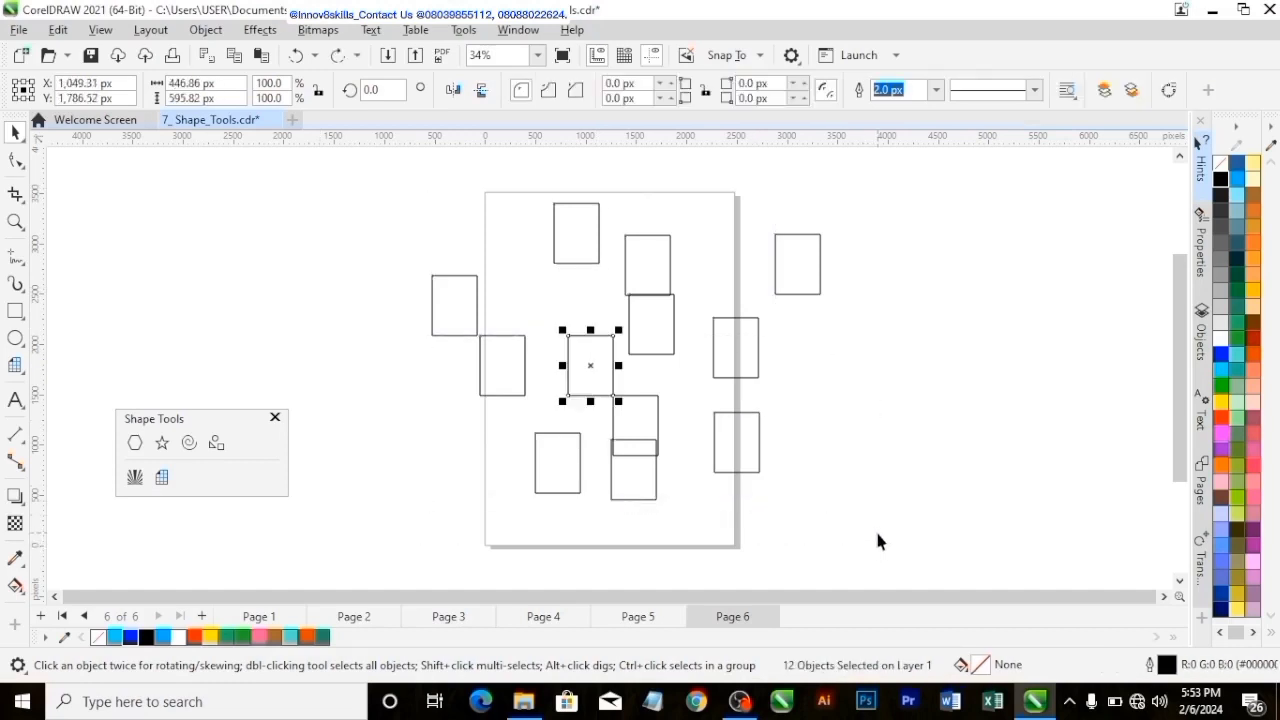
key("ctrl+z")
key("ctrl+z")
key("ctrl+z")
key("ctrl+z")
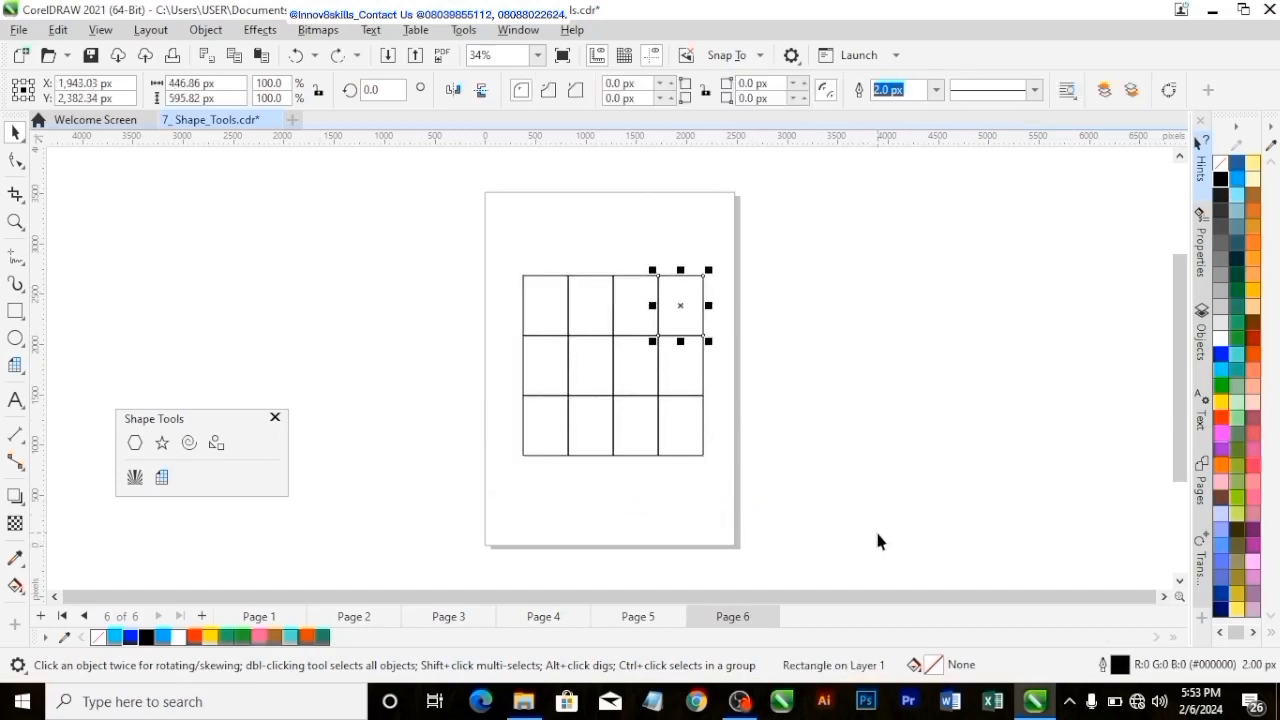
key("ctrl+z")
left_click(829, 401)
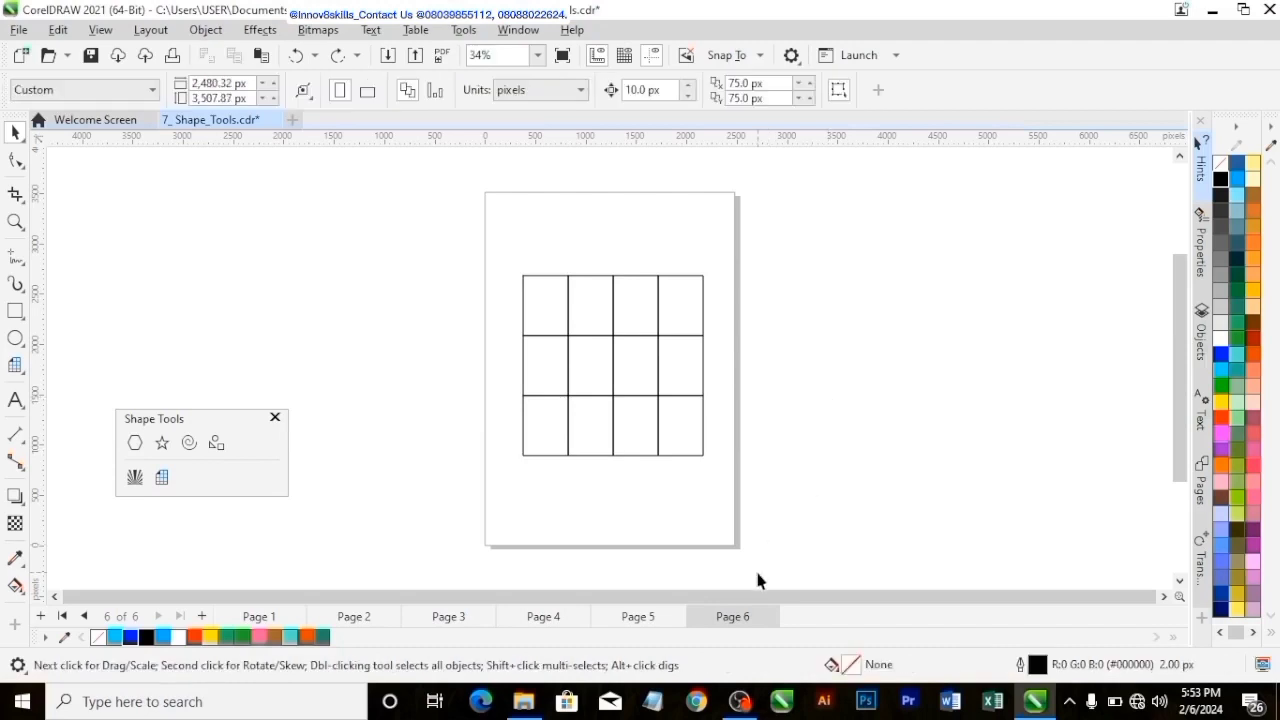